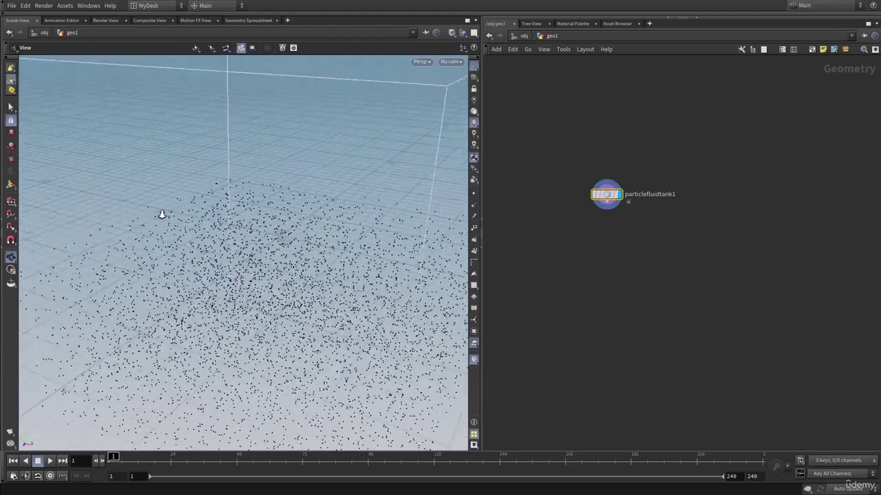
- Show the particle fluid tank's parameters and lower its water level to -0.17
alt+drag(248, 234, 406, 224)
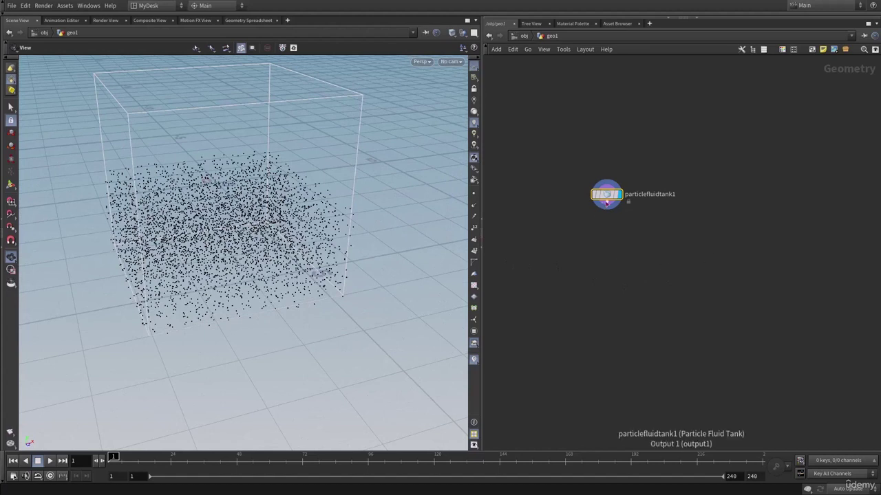
key(p)
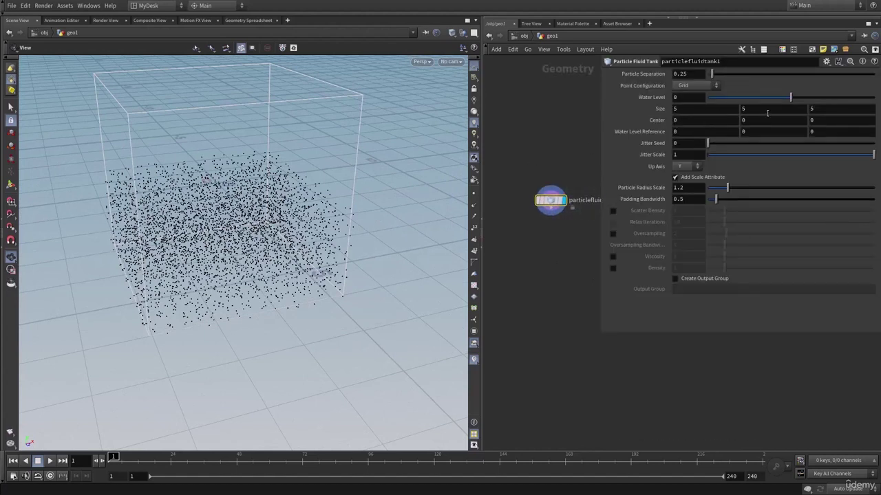
mouse_move(789, 103)
mouse_down()
mouse_move(778, 103)
mouse_move(789, 103)
mouse_up()
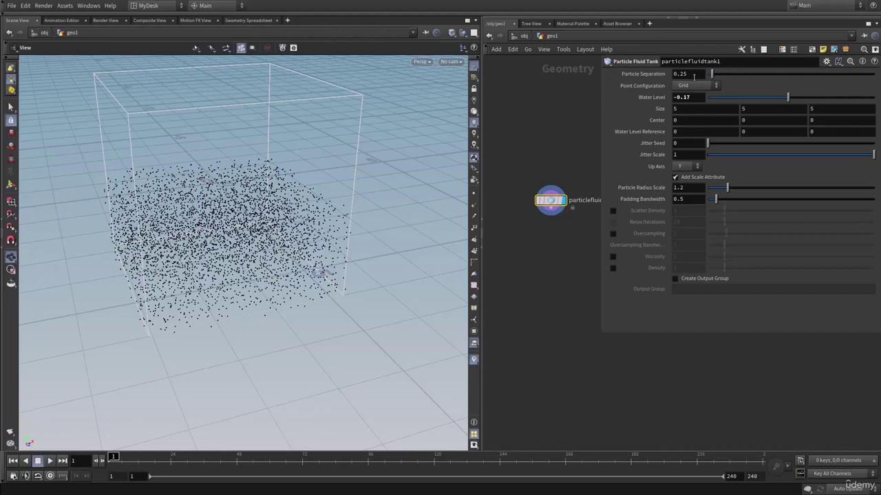
drag(257, 234, 262, 214)
- Enlarge the fluid tank to a size of 14.4 in X and 10.7 in Z
middle_drag(681, 109, 879, 109)
drag(284, 227, 289, 210)
drag(219, 225, 258, 223)
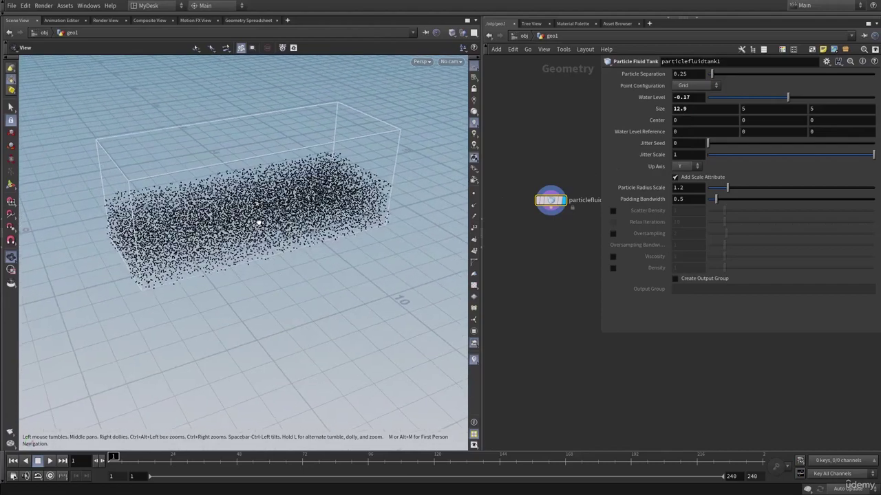
mouse_move(683, 109)
middle_down()
mouse_move(716, 107)
mouse_move(686, 117)
middle_up()
middle_drag(822, 106, 868, 108)
drag(317, 217, 273, 215)
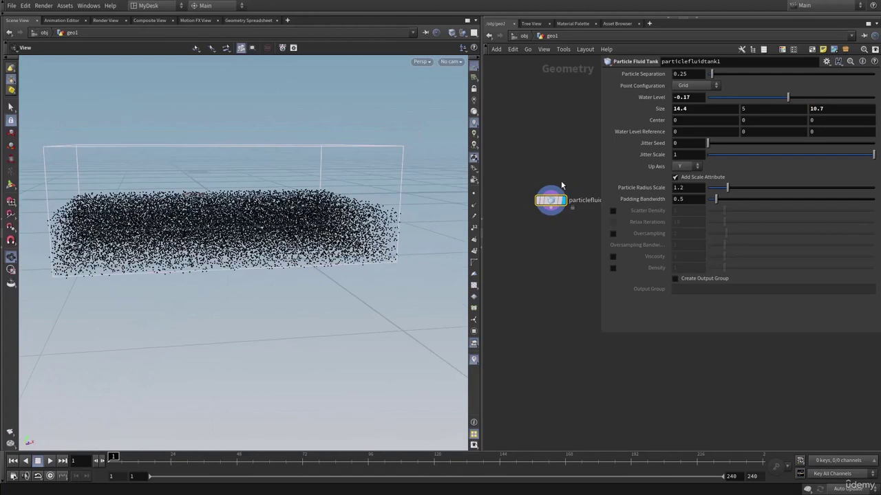
- Reference the tank's Y size in its Y center and make the expression ch("sizey") * 0.5
click(754, 110)
right_click(743, 109)
right_click(755, 122)
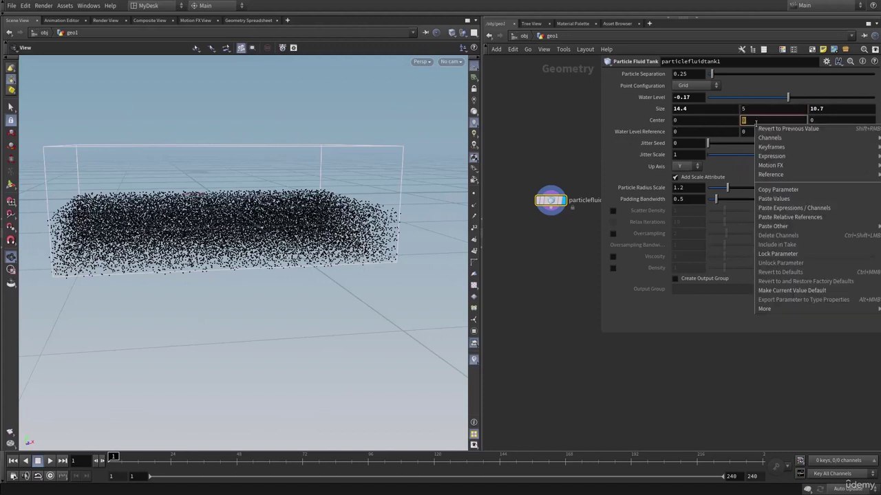
click(763, 217)
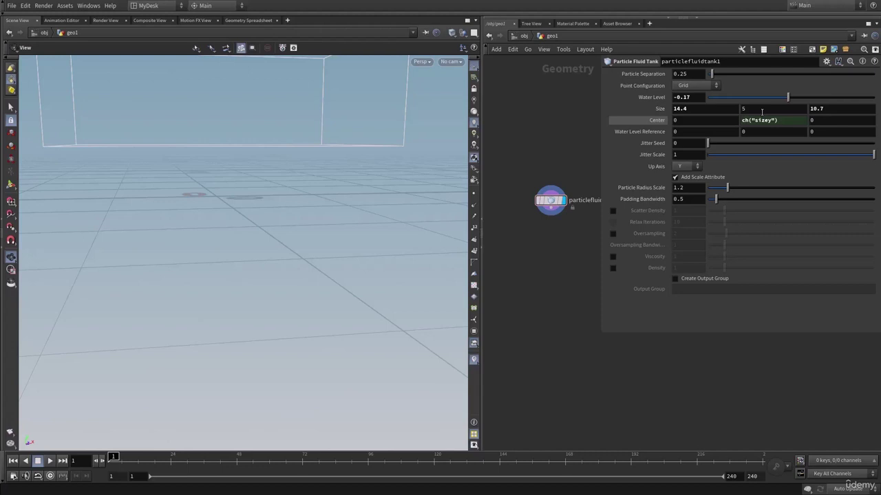
click(639, 134)
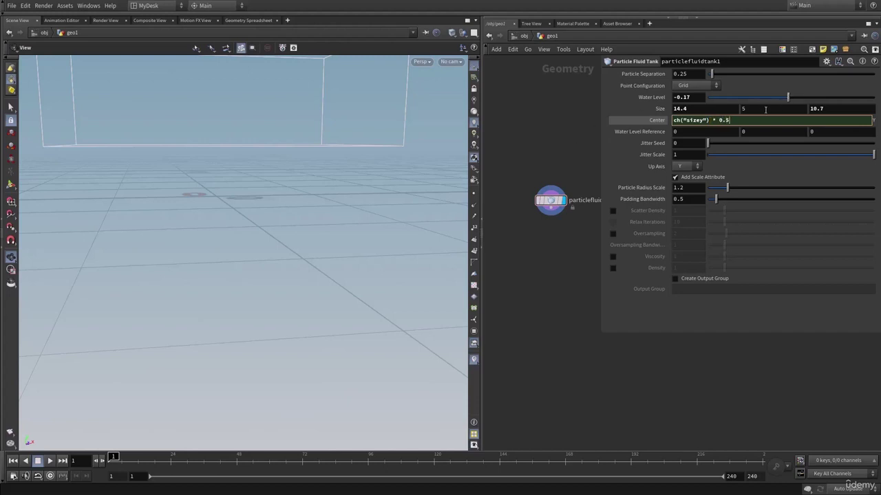
key(Return)
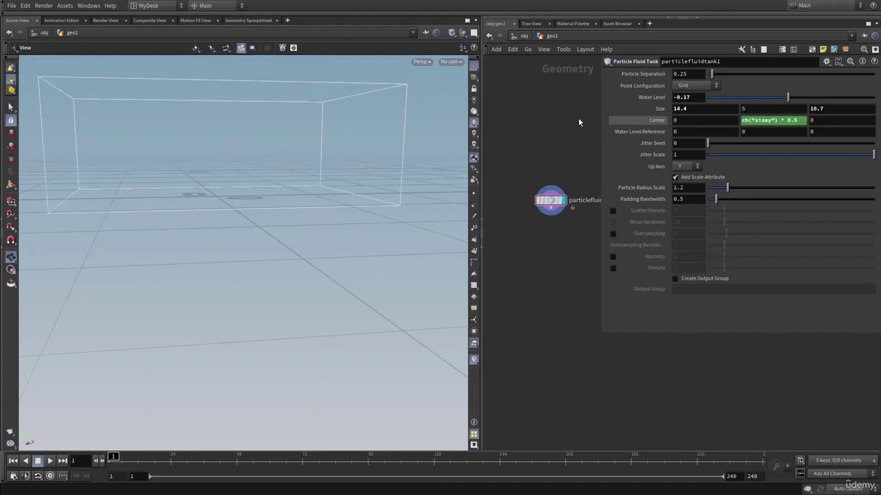
- Increase the fluid tank's Y size to 5.78
mouse_move(749, 110)
middle_down()
mouse_move(785, 112)
mouse_move(751, 122)
middle_up()
drag(298, 202, 244, 228)
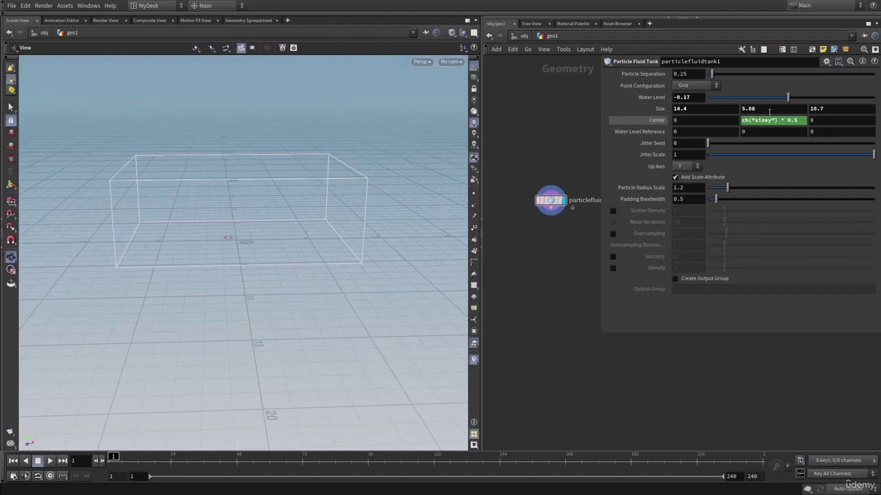
middle_drag(763, 108, 785, 114)
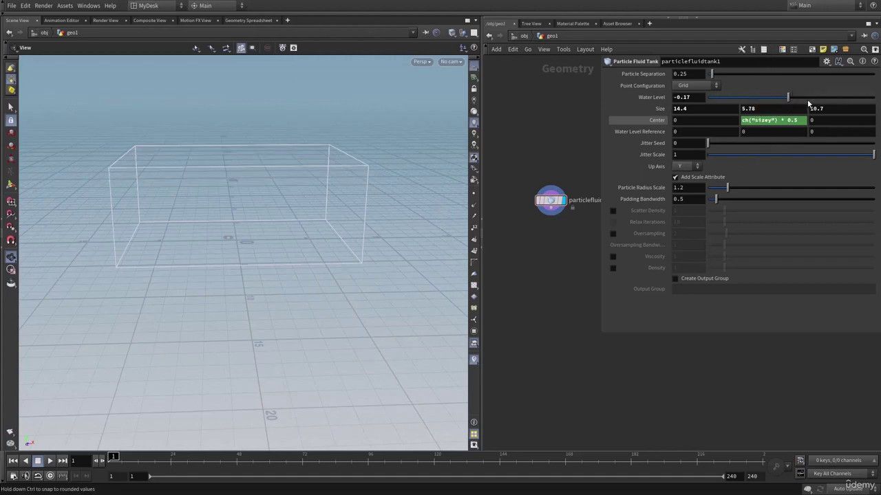
- Raise the tank's water level to 2.32, widen its X size to 19.4, and hide the parameters
drag(790, 100, 830, 104)
drag(271, 217, 275, 268)
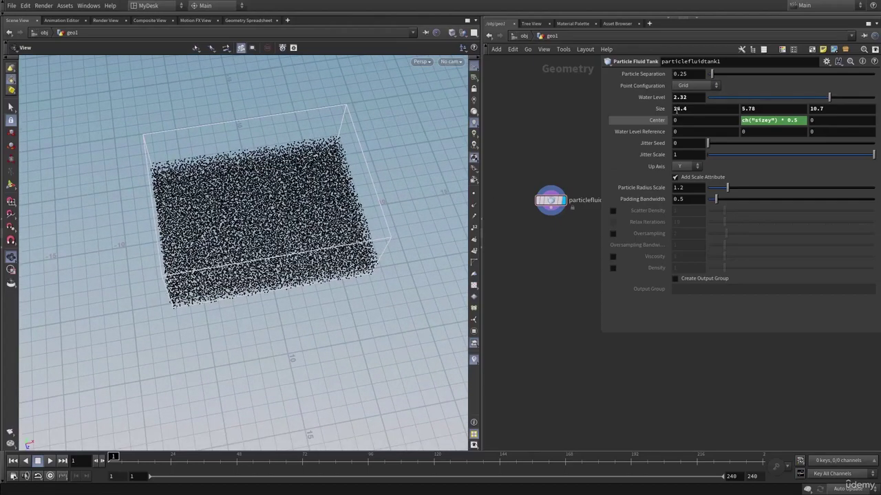
middle_drag(679, 108, 825, 92)
drag(316, 172, 350, 222)
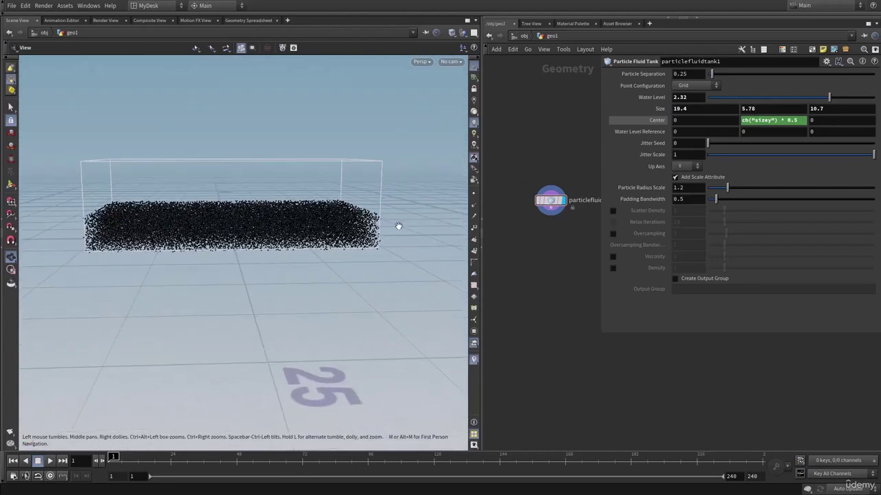
key(p)
- Add a DOP Network node below the particle fluid tank
scroll(558, 246, up, 3)
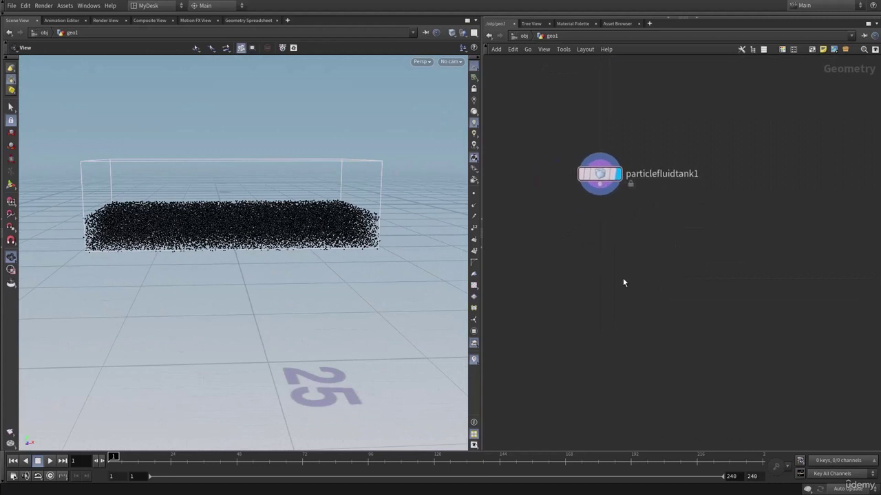
key(Tab)
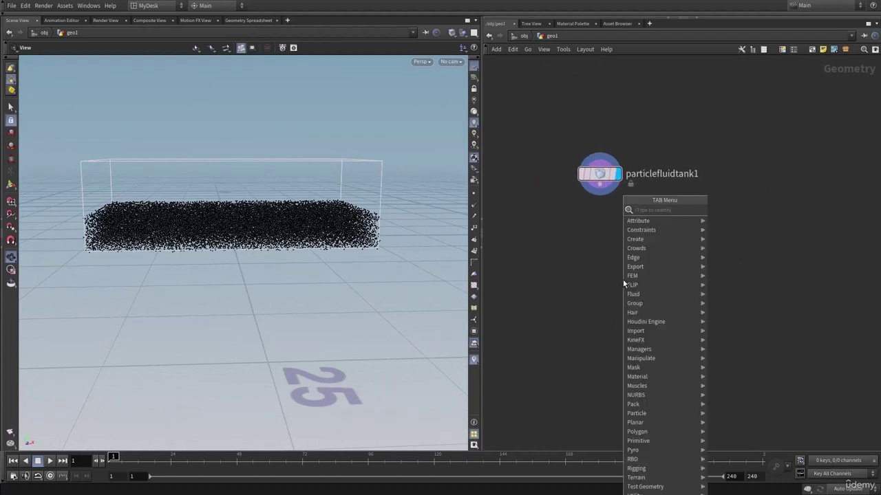
text(dop)
key(Down)
key(Return)
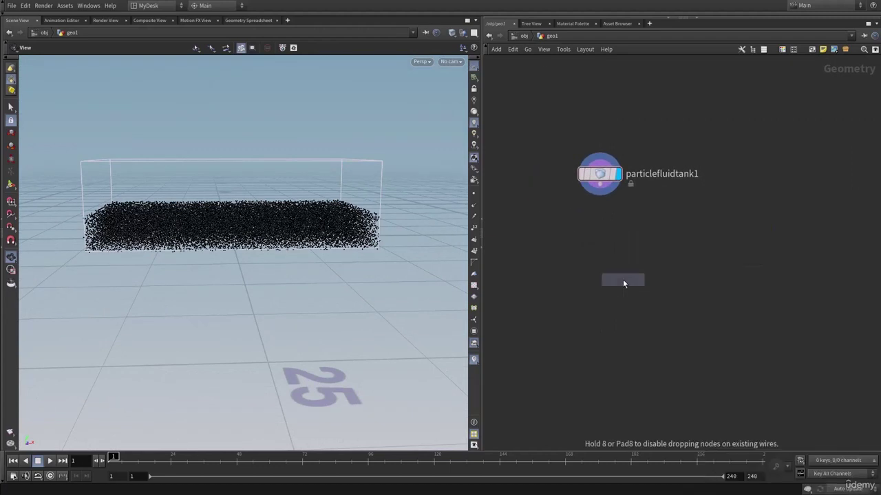
click(622, 279)
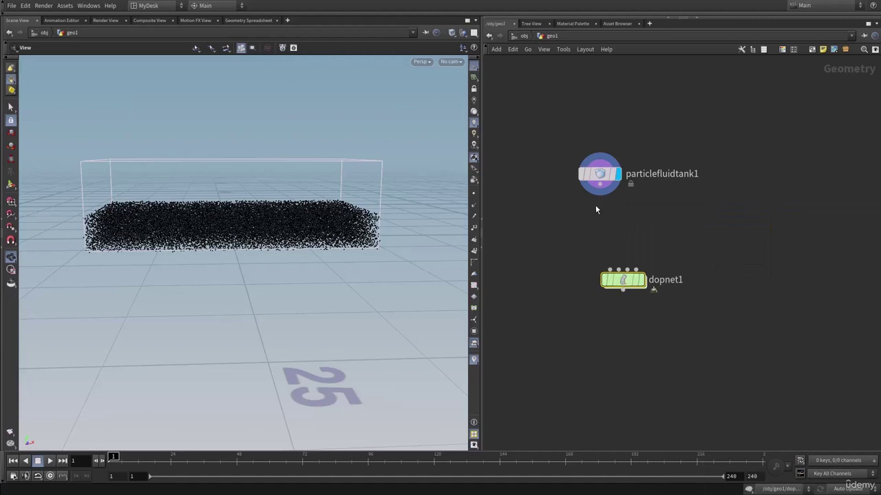
- Connect the particle fluid tank to the DOP network's first input and turn on the network's display
click(601, 192)
click(610, 269)
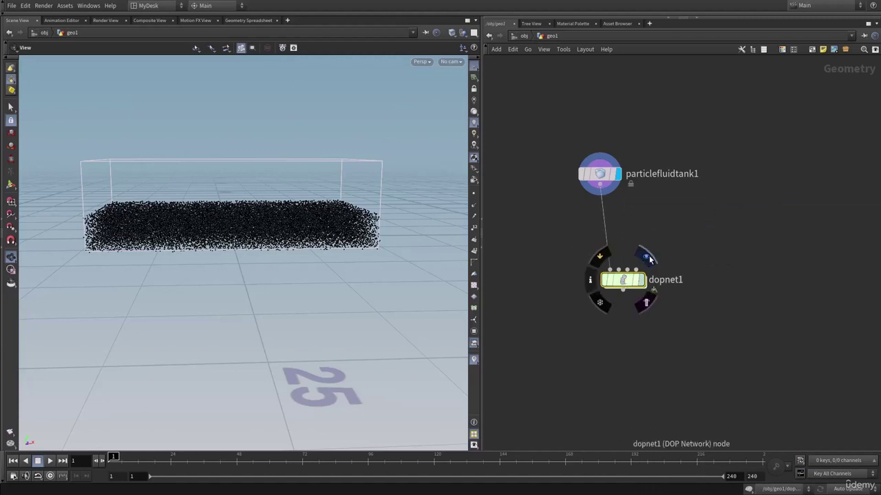
click(641, 280)
- Enter the DOP network and place a FLIP Solver node above the output
double_click(625, 280)
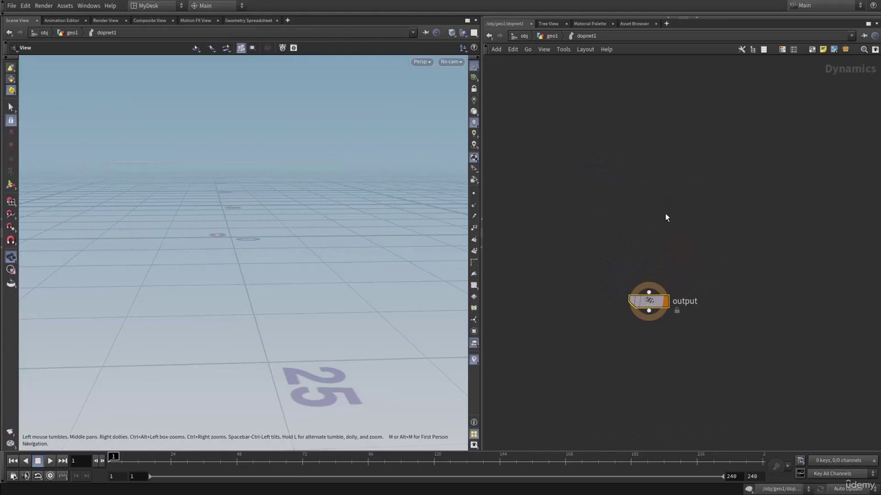
key(Tab)
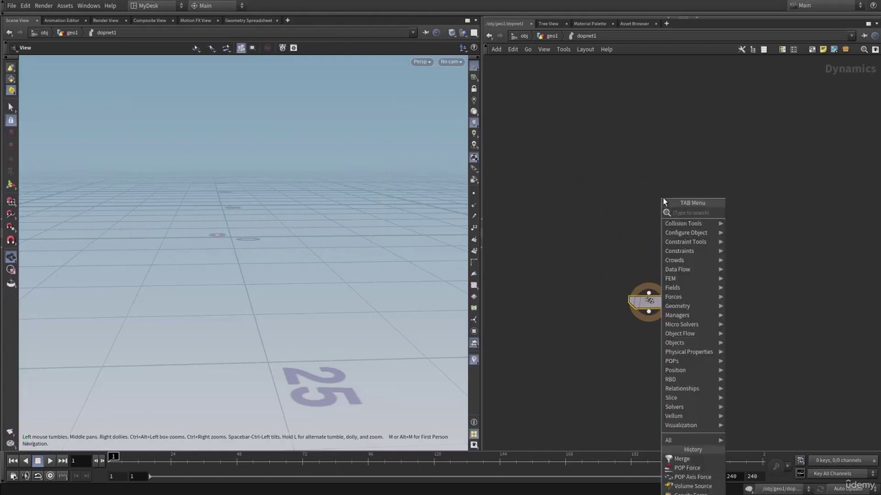
text(flip)
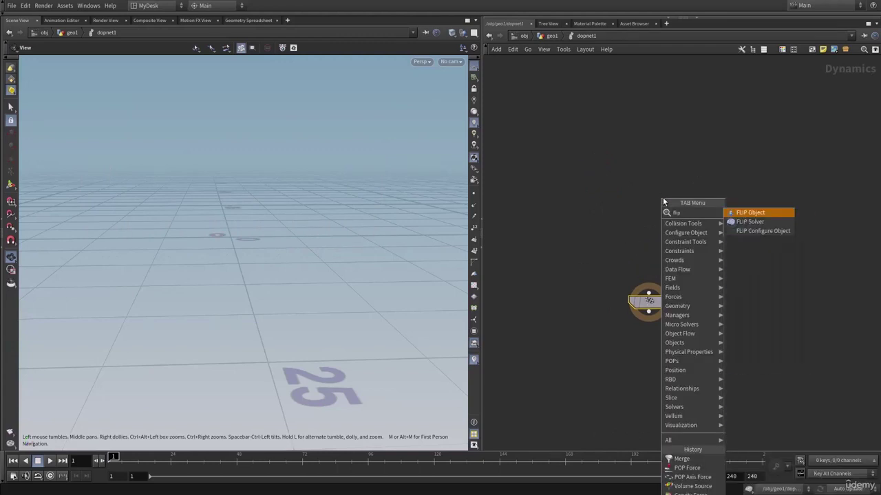
key(Down)
key(Return)
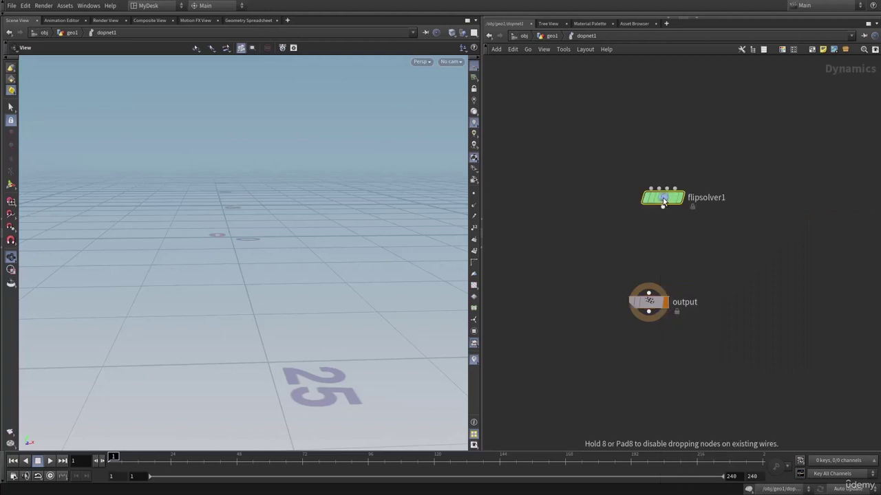
click(663, 200)
- Wire the FLIP solver into the output node and lay out the nodes
click(663, 207)
click(648, 293)
mouse_move(666, 204)
key(l)
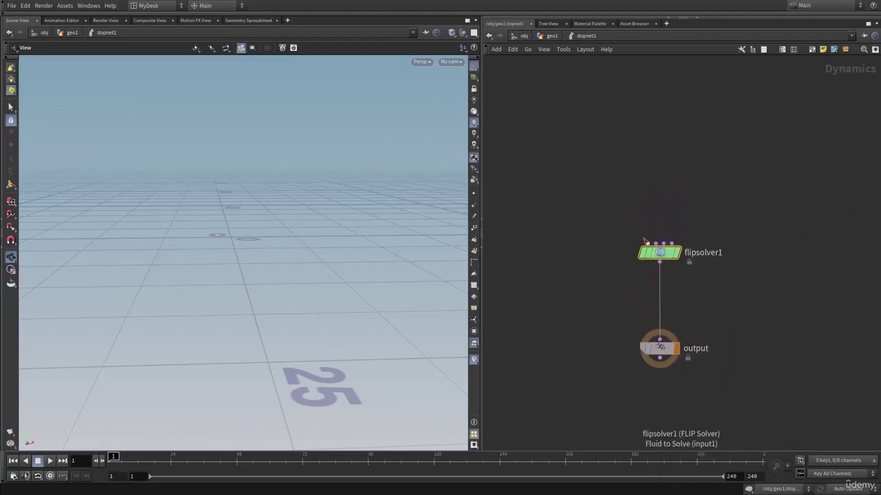
- Add a FLIP Object node and connect it to the solver's first input
key(Tab)
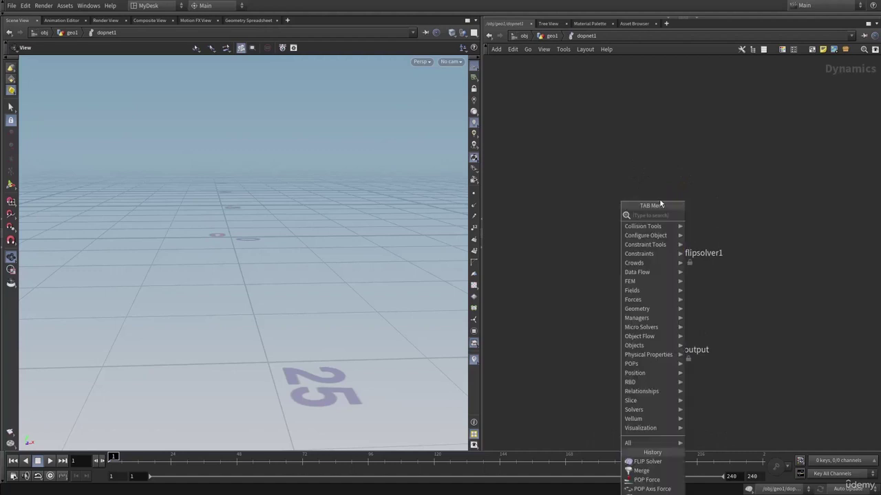
text(flipo)
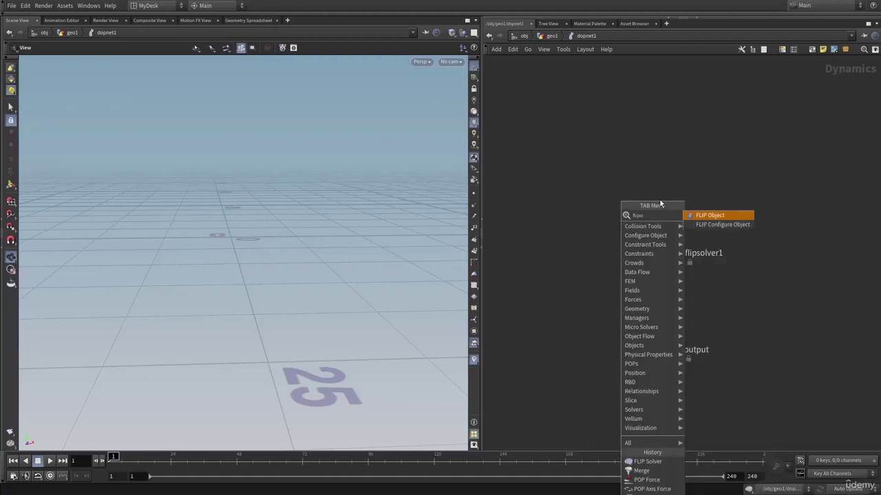
key(Return)
click(600, 200)
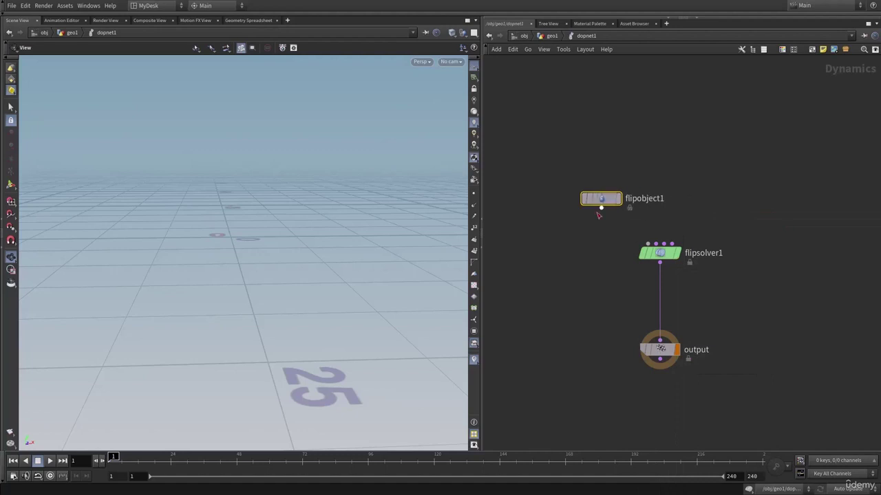
drag(603, 209, 648, 244)
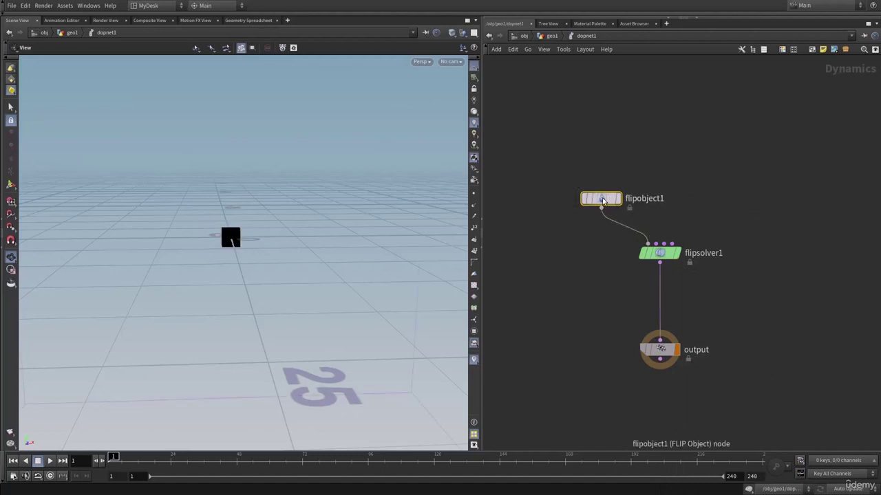
- Set the FLIP object's SOP Path to particlefluidtank1 under geo1, using a relative path
key(p)
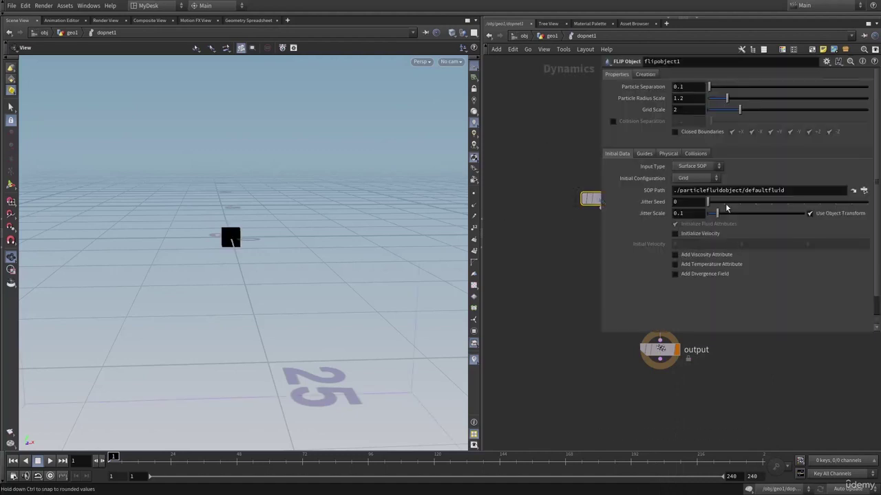
click(550, 37)
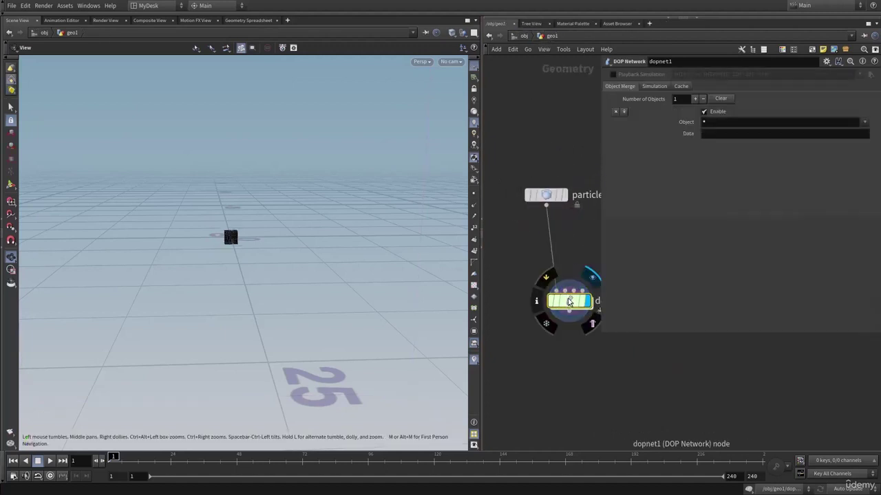
double_click(569, 302)
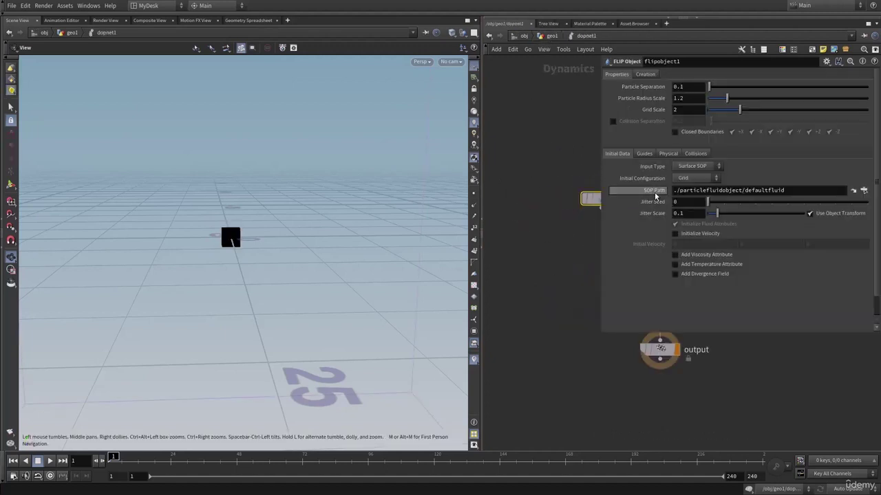
click(864, 189)
drag(838, 52, 591, 74)
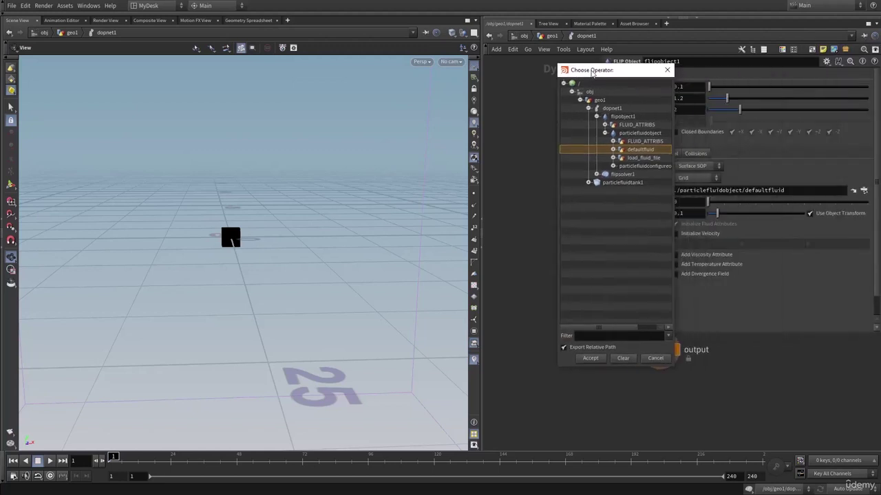
click(657, 183)
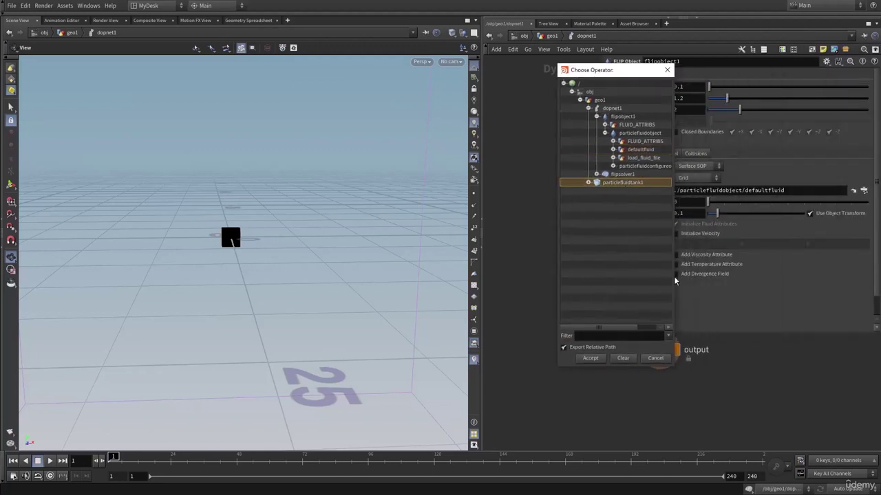
click(591, 358)
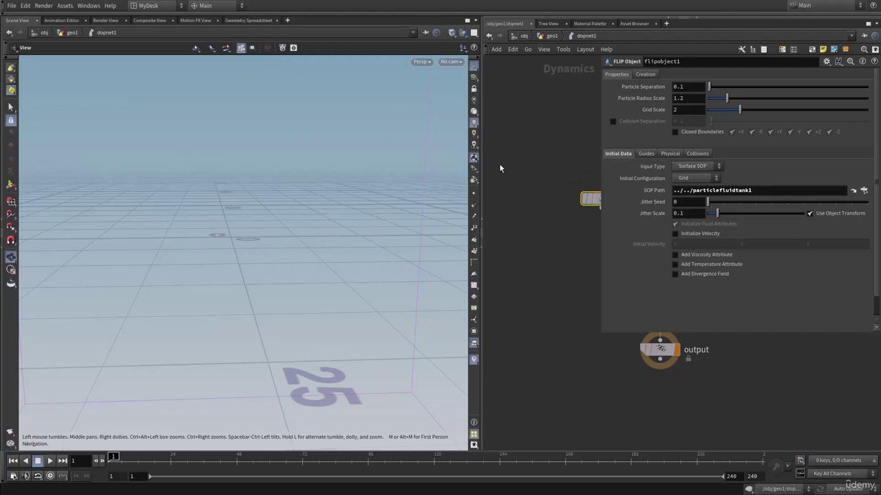
- Set the FLIP object's initial data Input Type to Particle Field
mouse_move(538, 127)
middle_down()
mouse_move(517, 145)
mouse_move(527, 127)
middle_up()
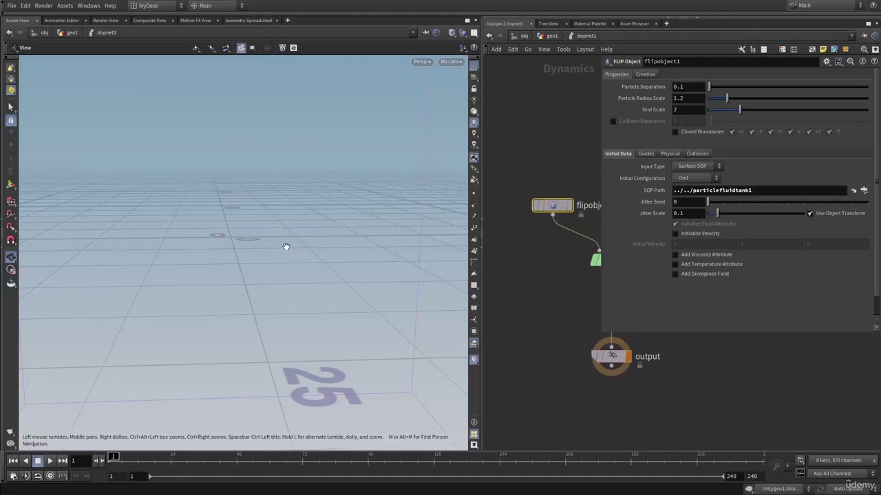
click(678, 167)
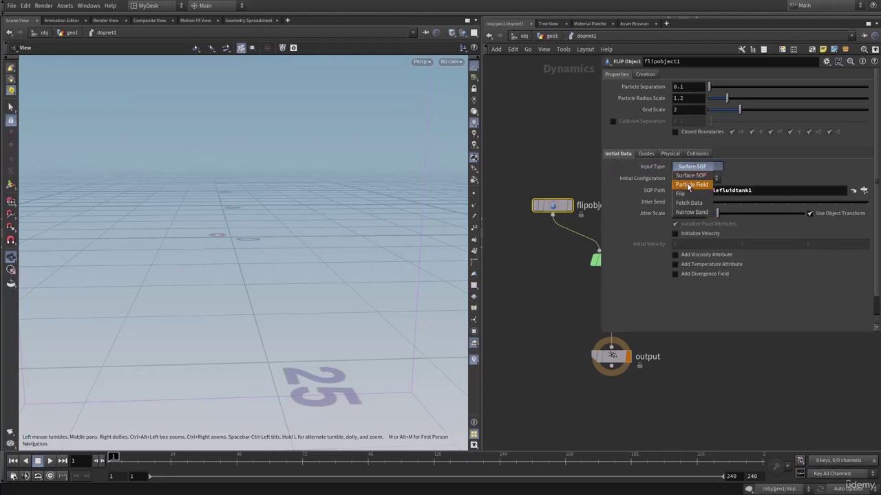
click(690, 185)
drag(293, 222, 227, 251)
middle_drag(226, 251, 183, 261)
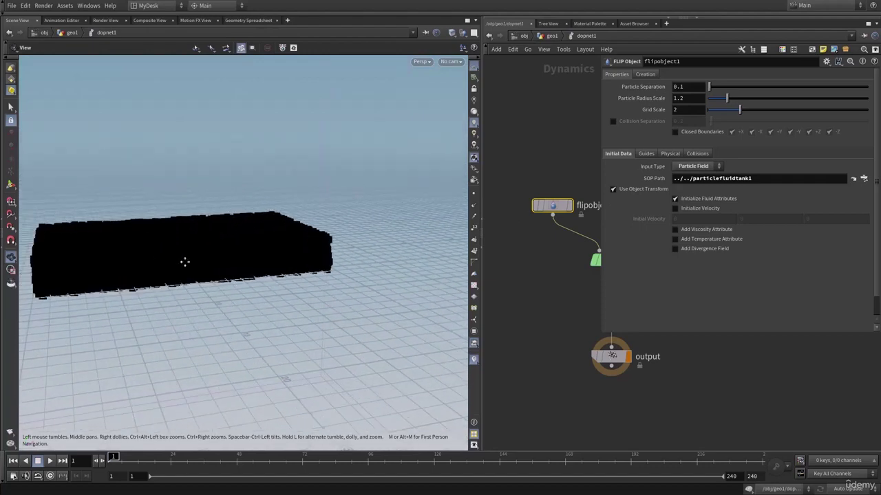
- Change the FLIP object's particle guide visualization from sprites to Particles
click(642, 156)
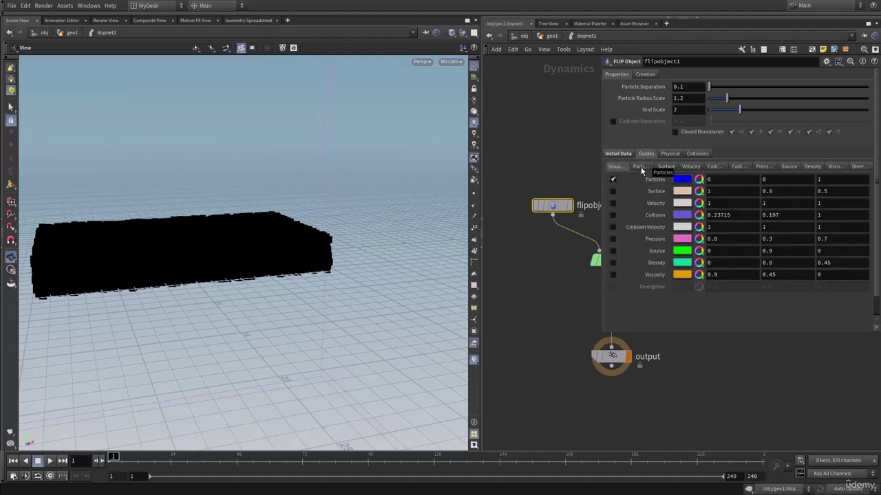
click(641, 166)
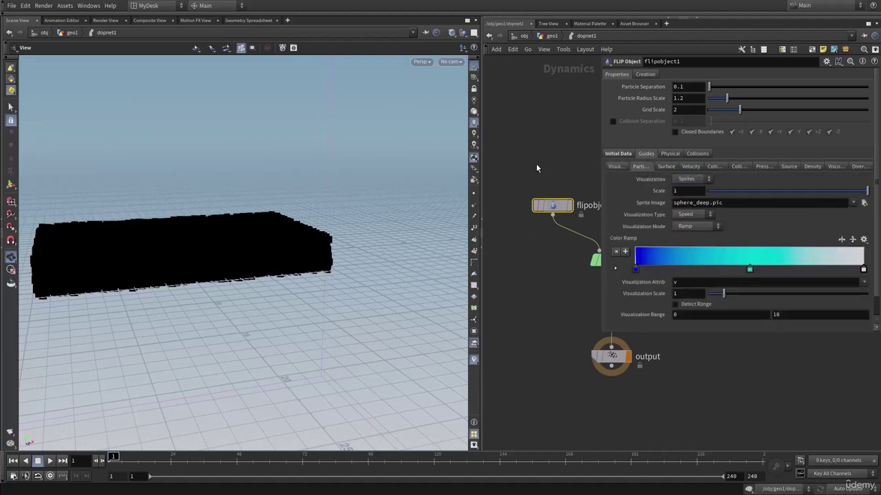
click(691, 180)
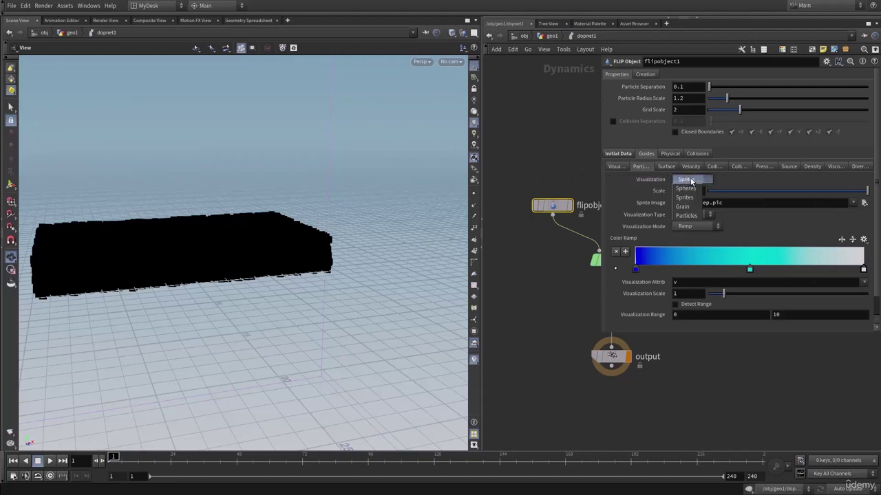
click(687, 216)
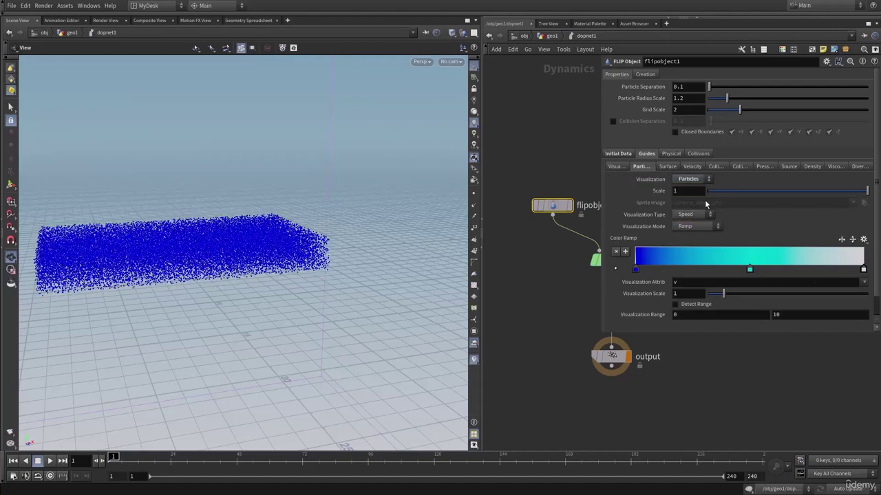
- Play the simulation briefly to preview the tank particles and return to frame 1
drag(280, 245, 211, 241)
drag(277, 246, 233, 247)
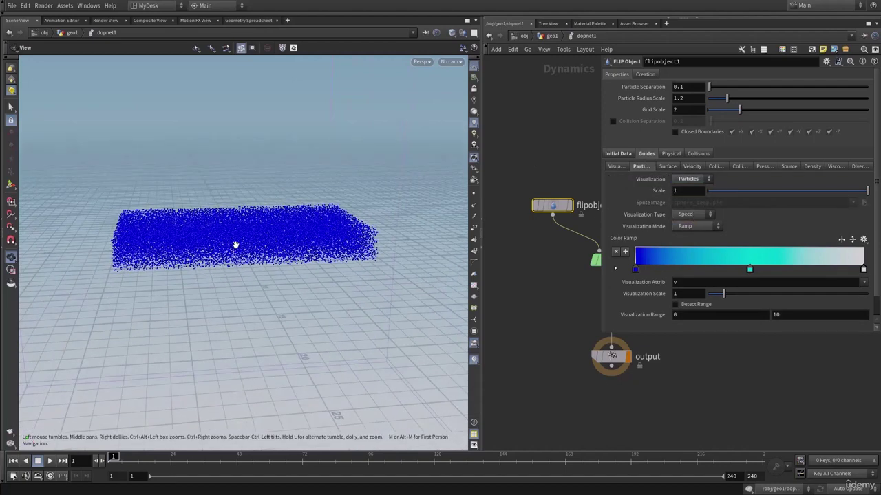
key(Up)
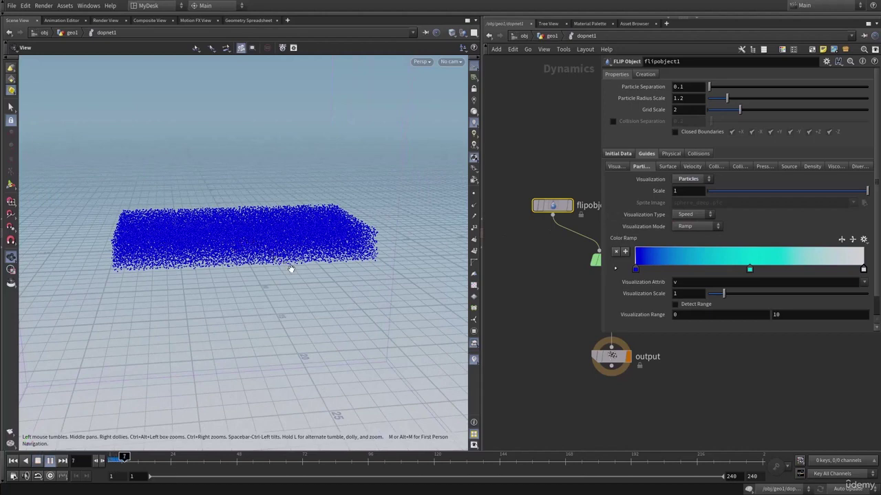
key(ctrl+Up)
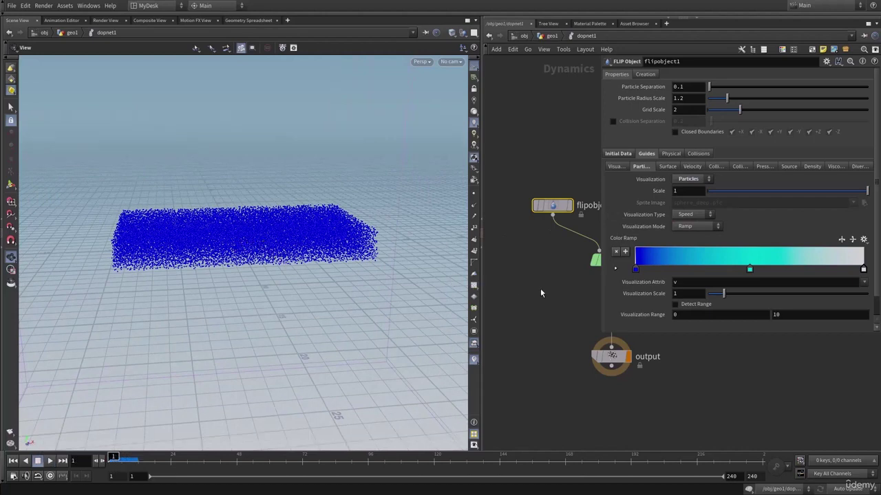
- Add a Gravity Force node and insert it between the FLIP solver and the output node
key(p)
middle_drag(596, 333, 591, 258)
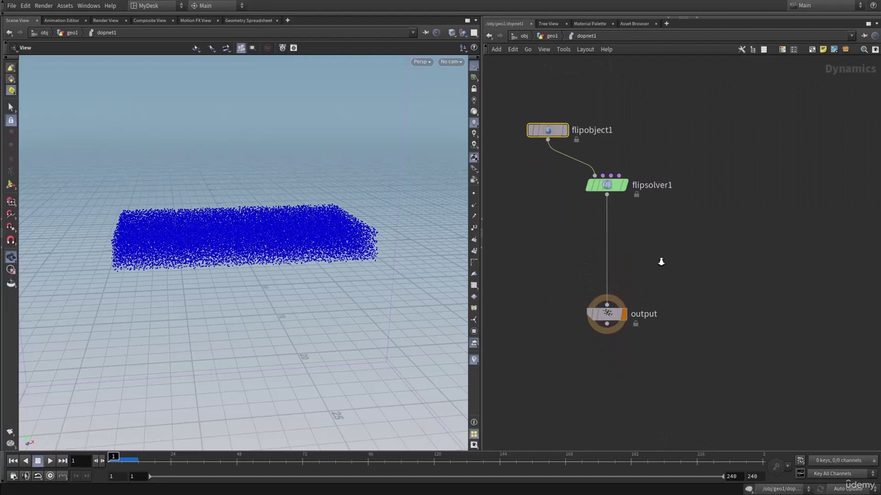
key(Tab)
text(grav)
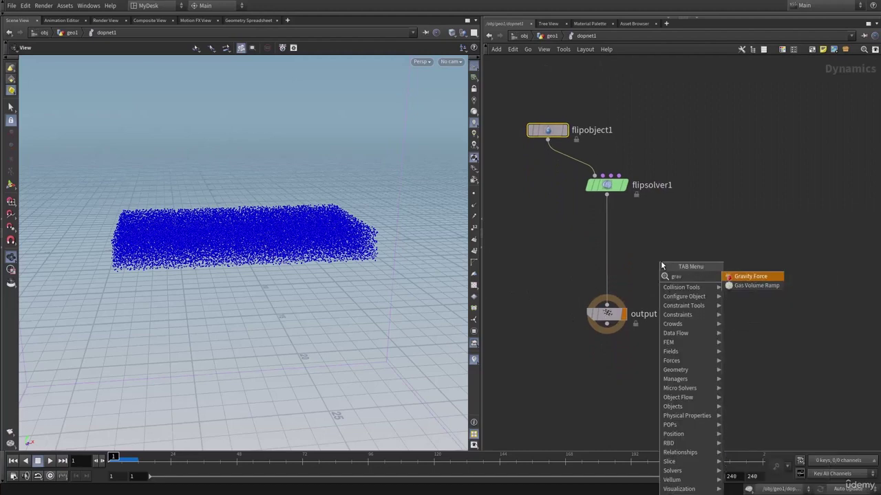
key(Return)
click(611, 269)
- Play the simulation with gravity applied, check how the particles fall, and rewind to frame 1
key(Up)
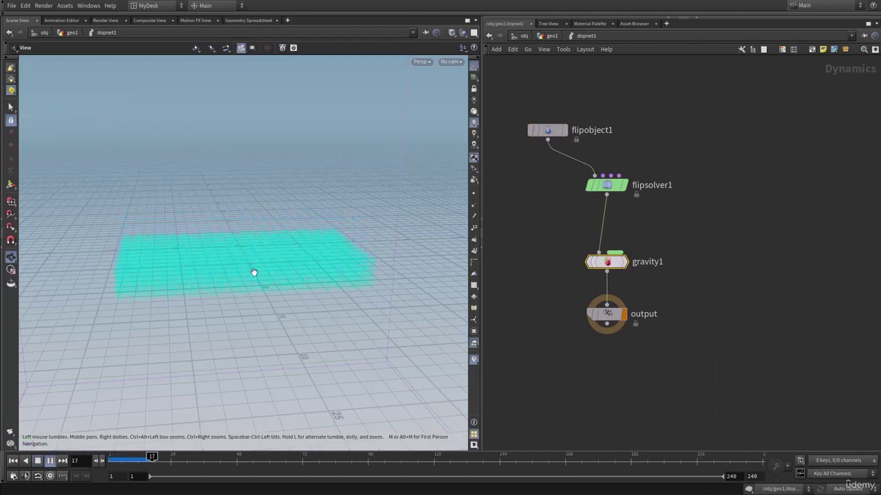
right_drag(339, 285, 161, 222)
drag(161, 221, 287, 215)
drag(192, 159, 280, 206)
key(ctrl+Left)
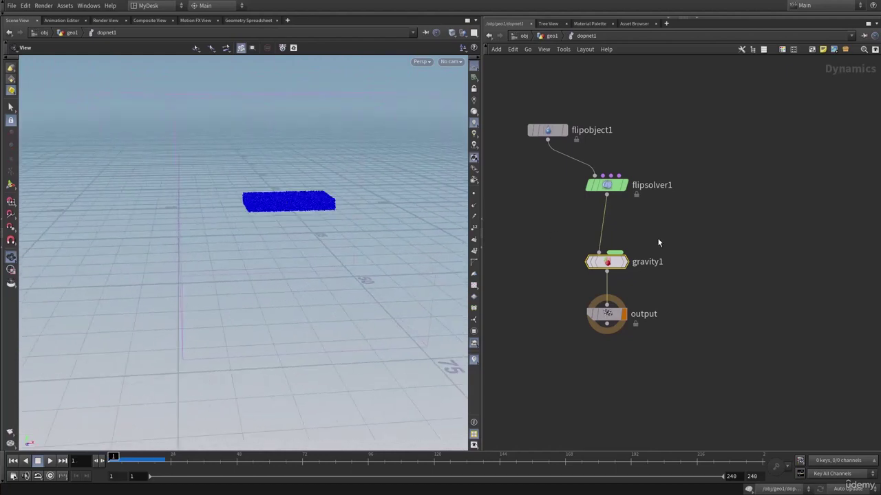
- Show the FLIP solver's Volume Motion parameters with its volume limits
click(607, 190)
key(p)
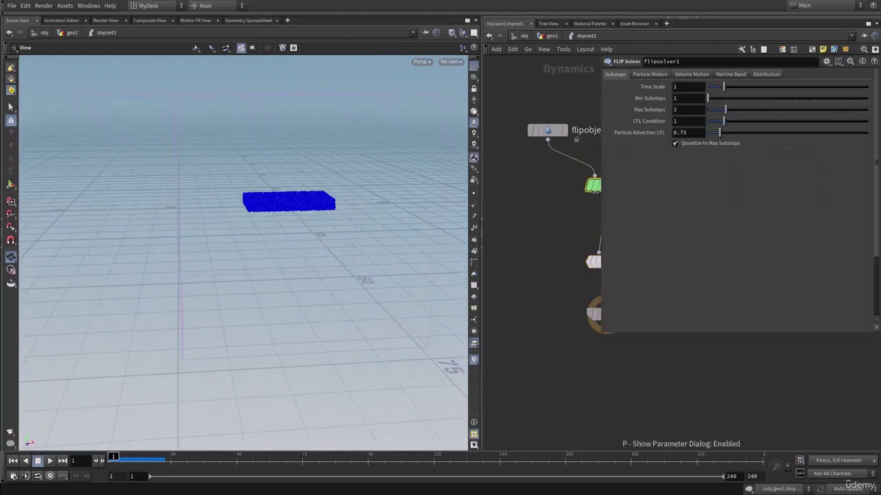
middle_drag(558, 194, 542, 236)
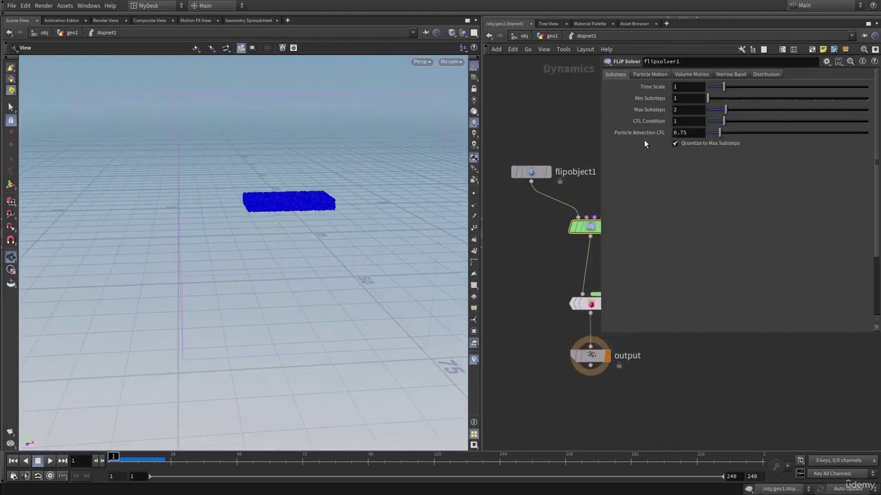
click(691, 75)
middle_drag(522, 116, 521, 149)
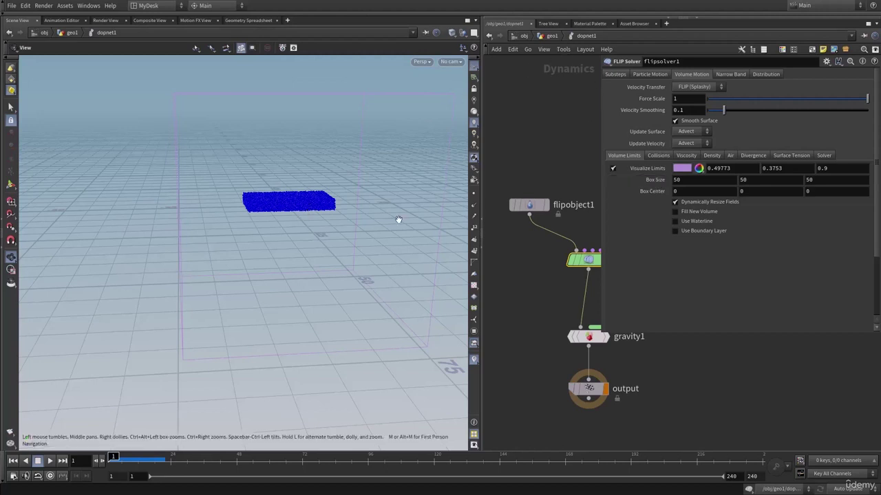
- Go up to the geo1 network and copy the Size parameter of the particlefluidtank1 node
click(547, 38)
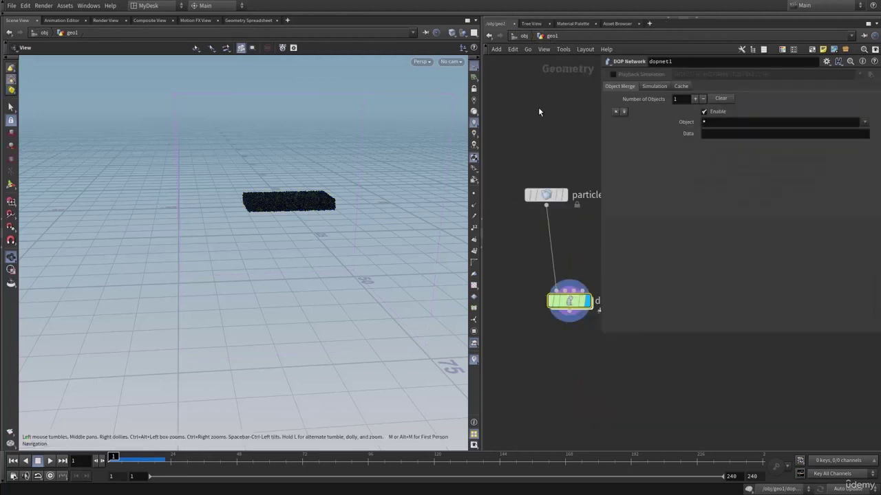
click(544, 199)
key(p)
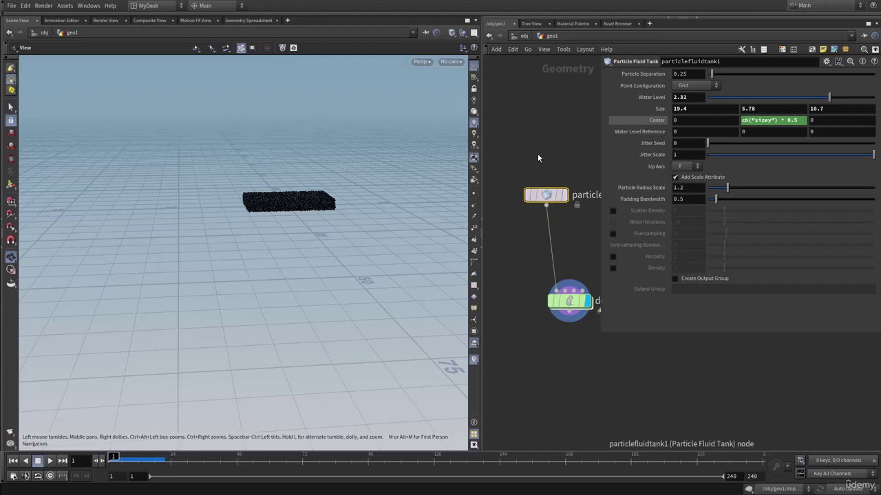
middle_drag(537, 154, 559, 187)
right_click(651, 112)
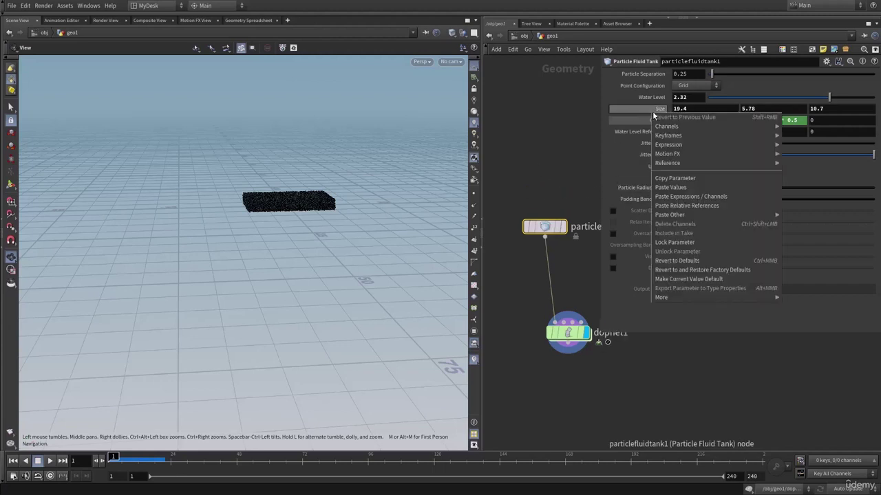
click(674, 180)
- Return inside dopnet1 and paste the tank size as relative references into the FLIP solver's Box Size
click(567, 333)
key(i)
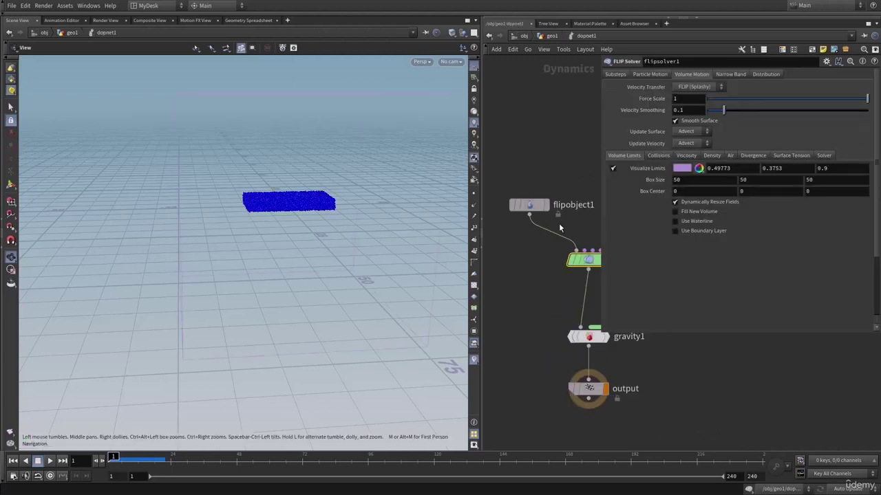
right_click(641, 180)
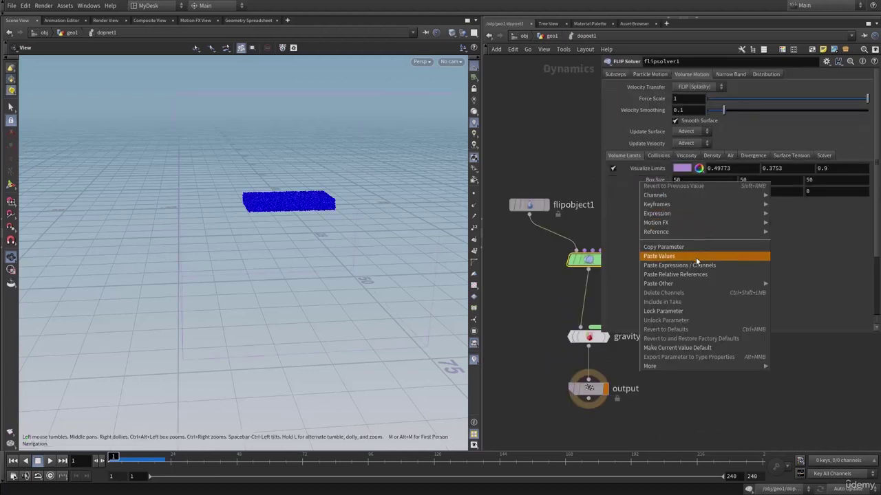
click(685, 275)
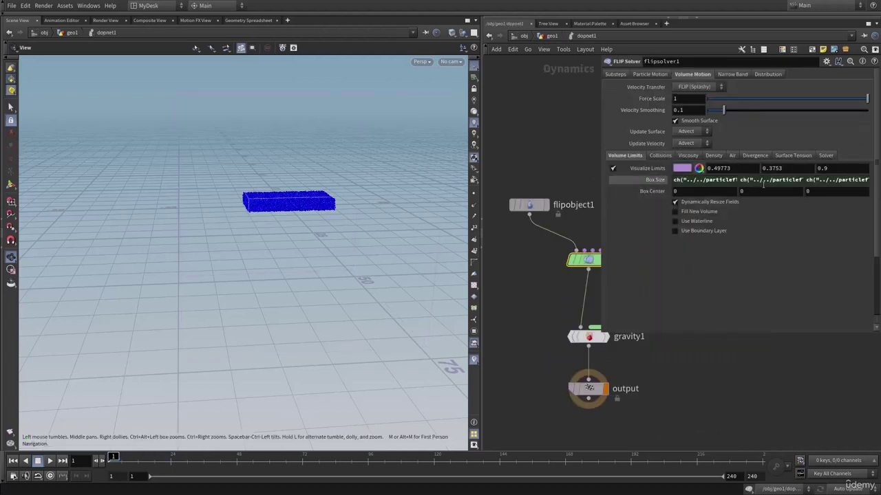
click(654, 181)
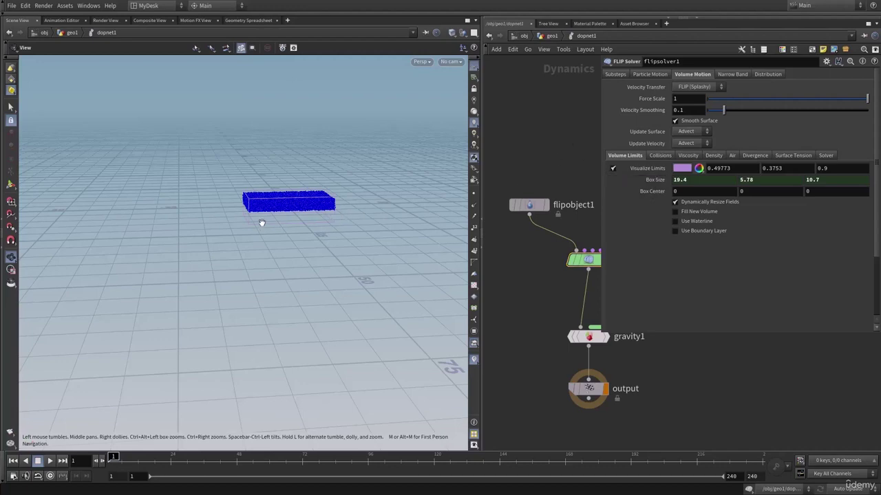
- Delete the channel reference on the solver's Box Size Y and raise that value to 21.78
right_drag(261, 222, 393, 216)
middle_drag(321, 212, 227, 269)
right_drag(228, 269, 358, 258)
middle_drag(359, 258, 374, 249)
drag(344, 234, 291, 240)
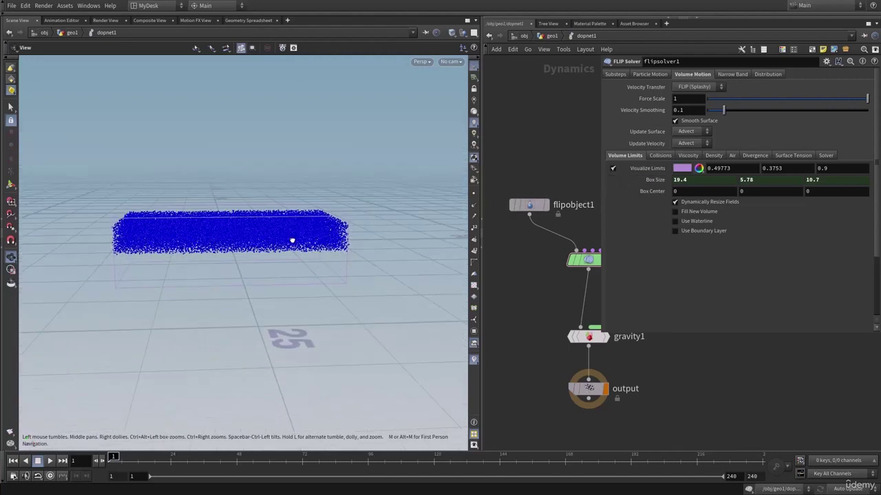
right_click(761, 181)
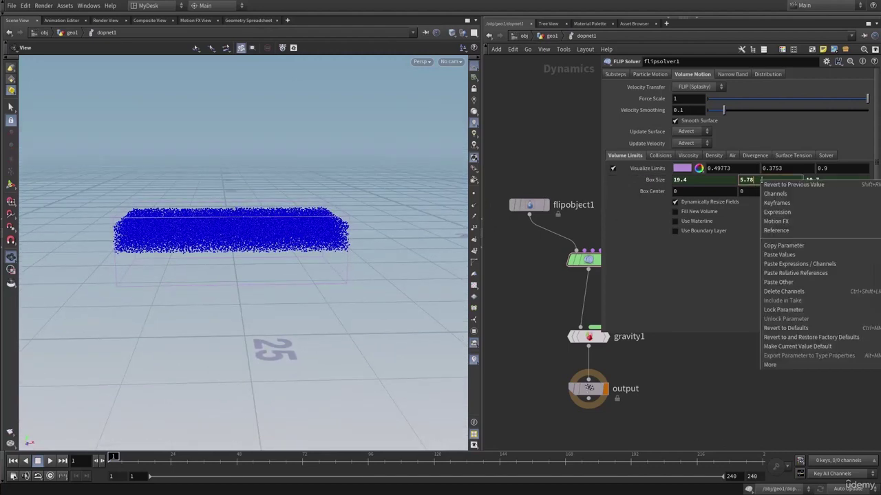
click(784, 291)
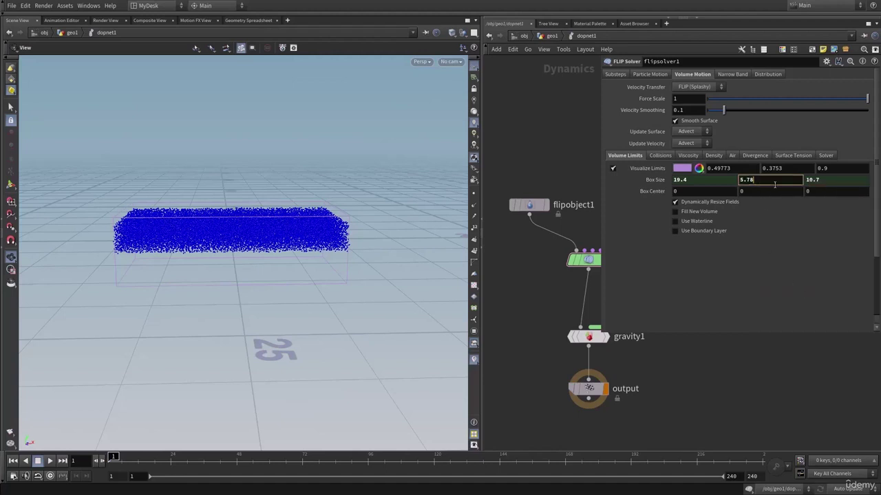
click(752, 227)
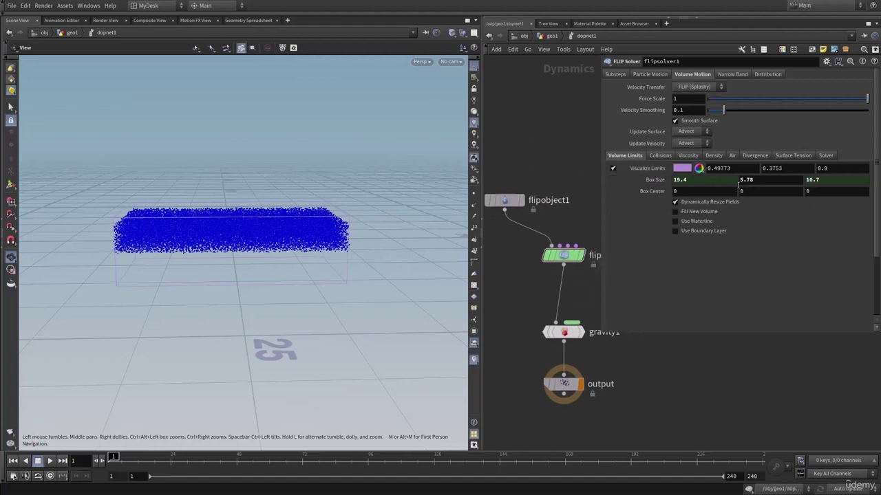
middle_drag(760, 179, 832, 147)
drag(287, 246, 291, 236)
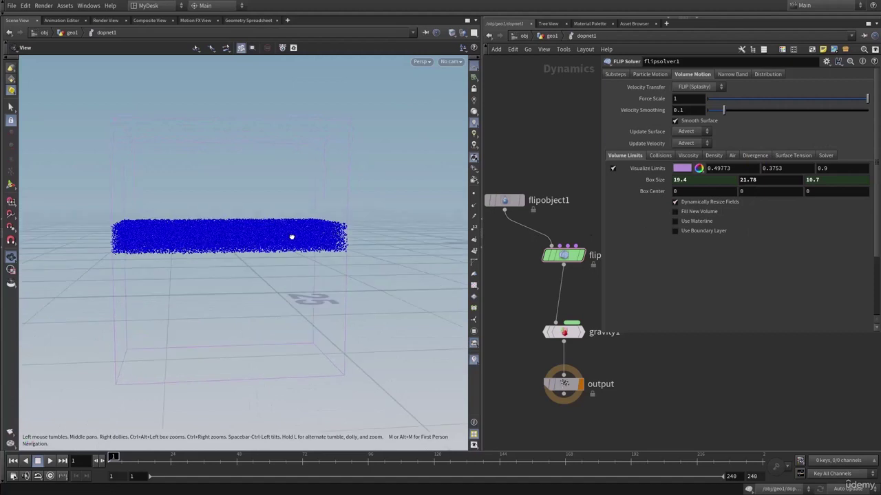
- Reference Box Size Y in the solver's Box Center Y with the expression ch("limit_sizey") * 0.5
click(747, 180)
double_click(746, 181)
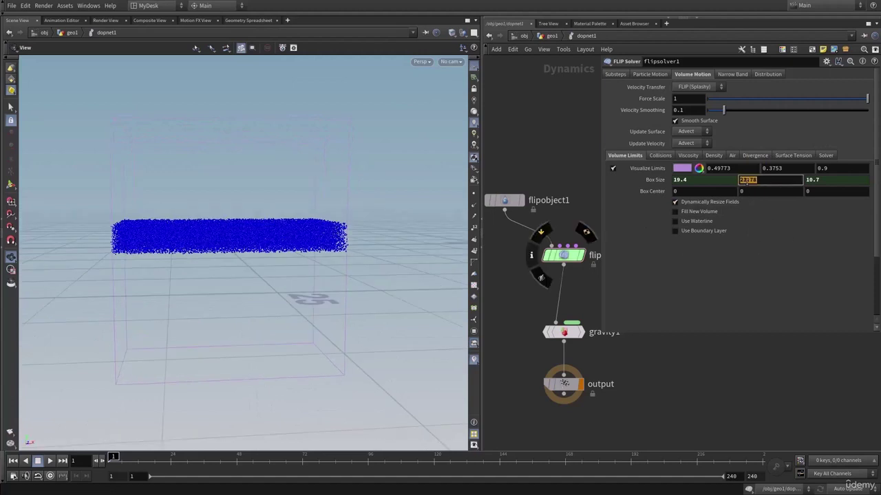
right_click(747, 181)
click(776, 250)
right_click(758, 192)
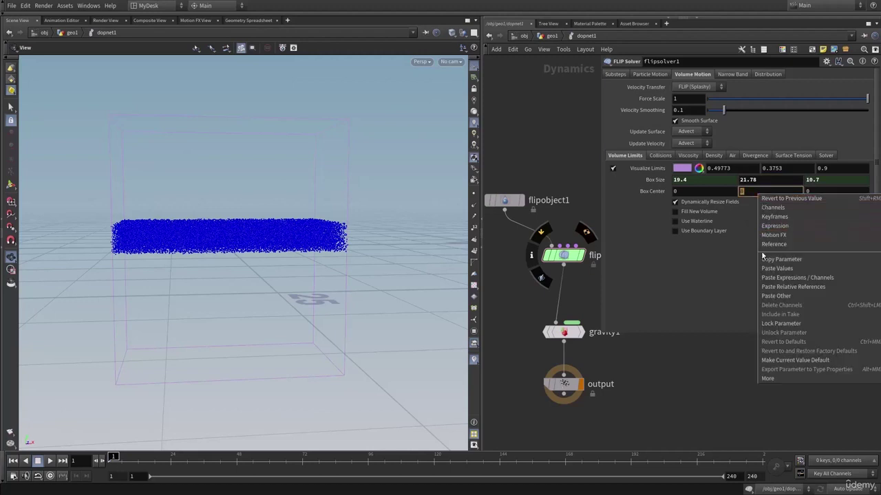
click(777, 285)
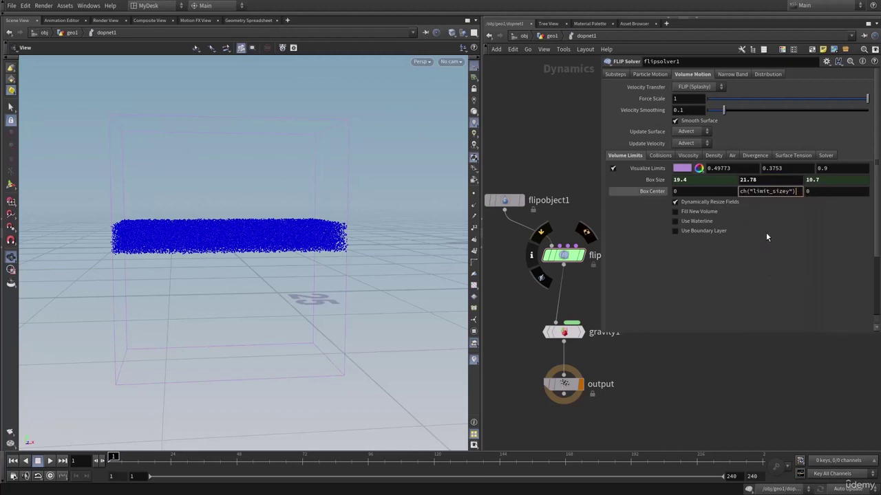
click(798, 193)
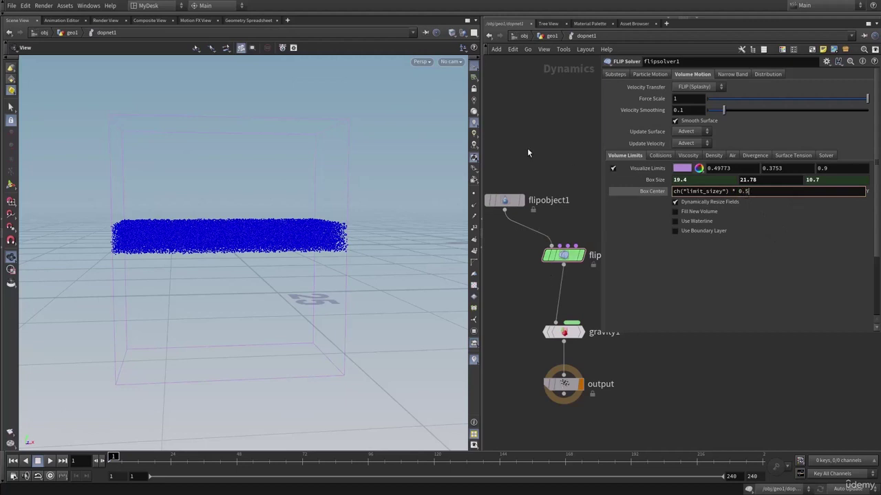
key(Return)
- Set the Visualize Limits color of the FLIP solver's bounding box to pure blue (0, 0, 1)
drag(359, 236, 241, 254)
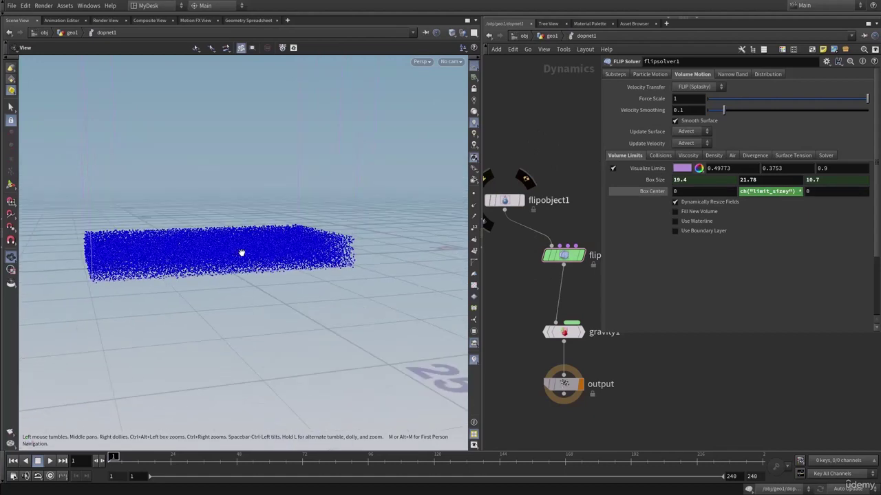
click(678, 170)
click(666, 104)
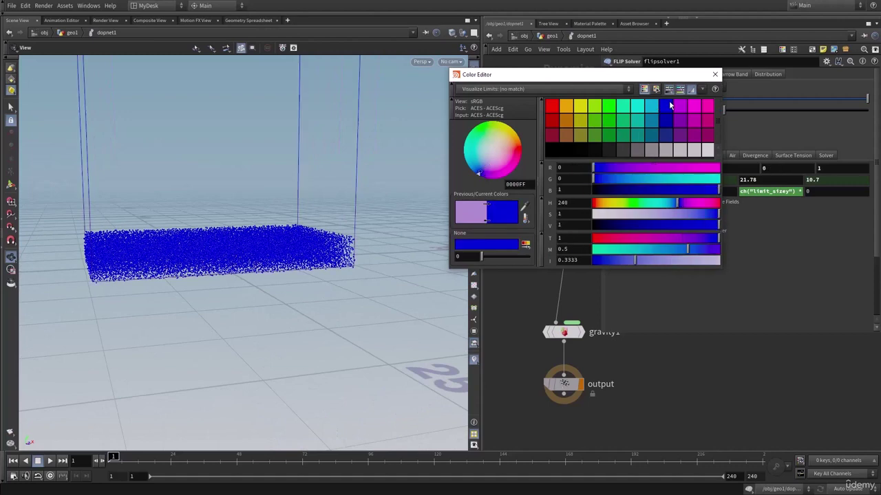
- Close the color editor and test-play the simulation inside the bounding box, ending back on the first frame
click(715, 74)
drag(331, 244, 244, 275)
key(Up)
key(Up)
key(ctrl+Up)
drag(285, 273, 275, 298)
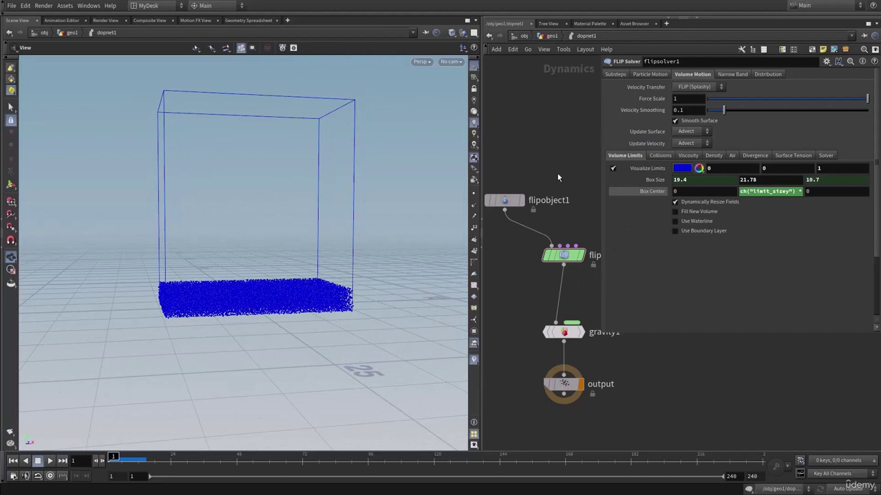
- Enable Closed Boundaries on flipobject1 and play the simulation to check the fluid, rewinding to the first frame
click(504, 200)
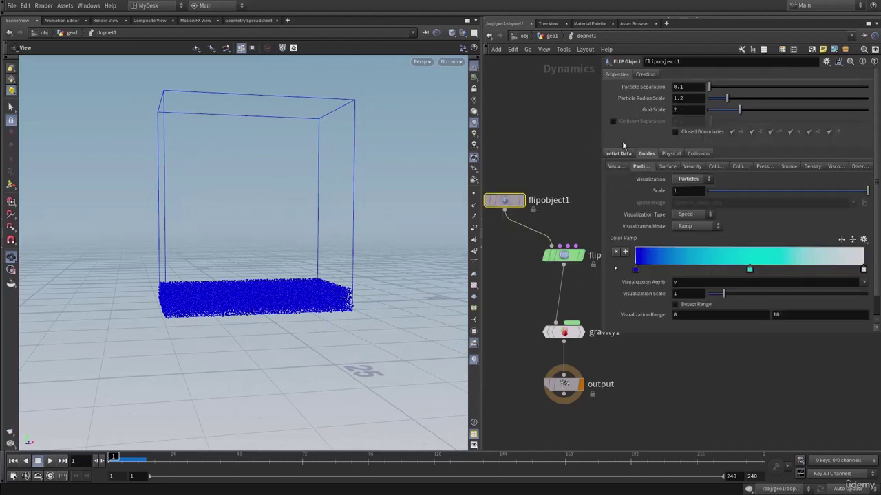
click(677, 132)
key(Up)
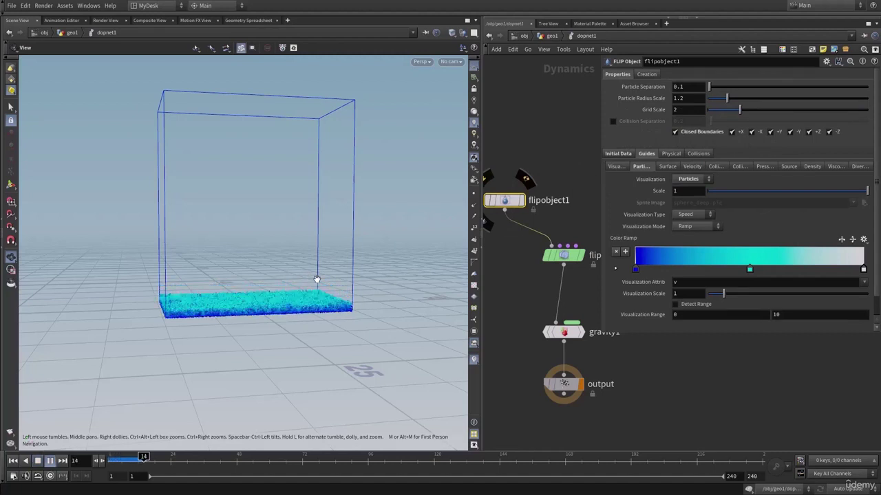
key(ctrl+Up)
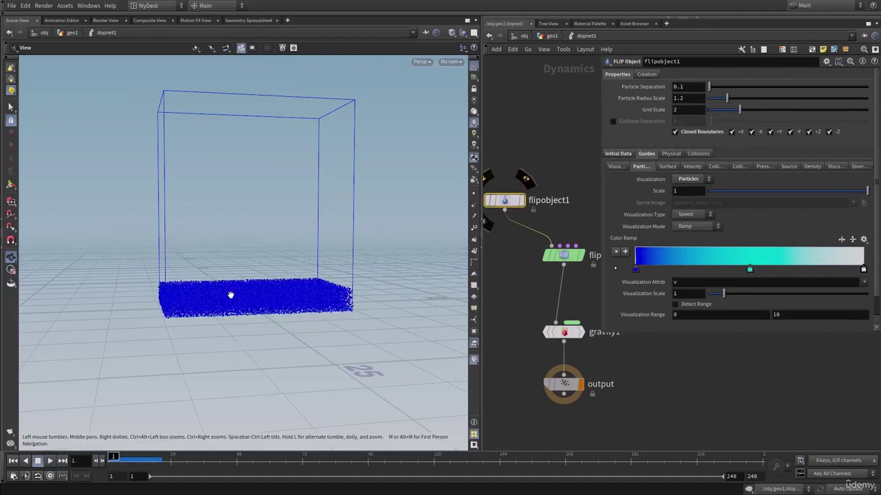
scroll(231, 294, up, 5)
key(Up)
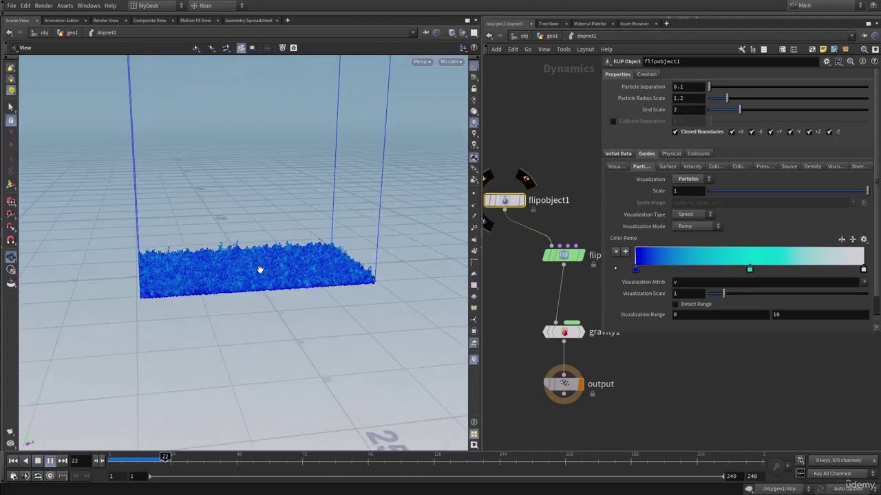
key(ctrl+Up)
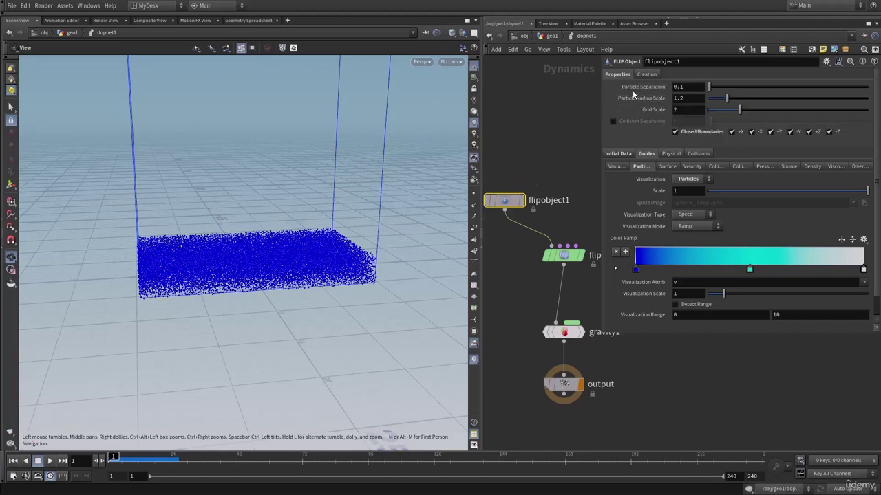
- Copy flipobject1's Particle Separation and paste it as a relative reference into the Particle Separation of particlefluidtank1
right_click(633, 91)
click(657, 152)
click(546, 39)
key(p)
click(549, 234)
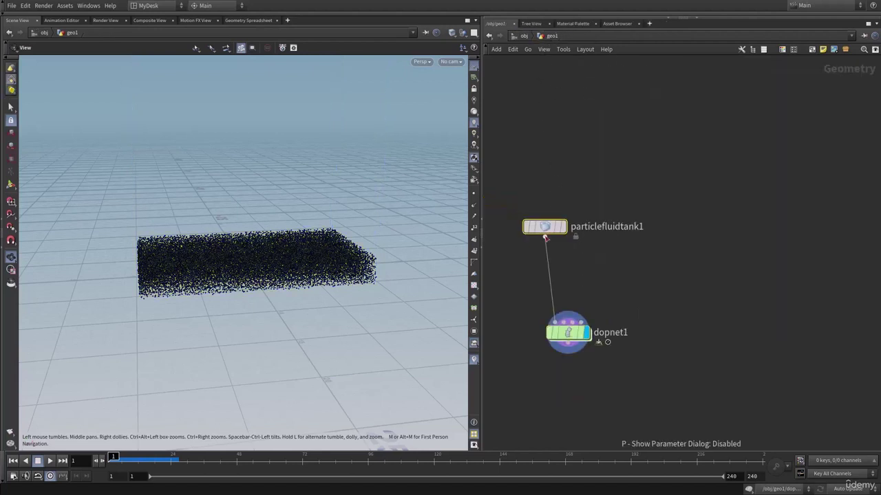
key(p)
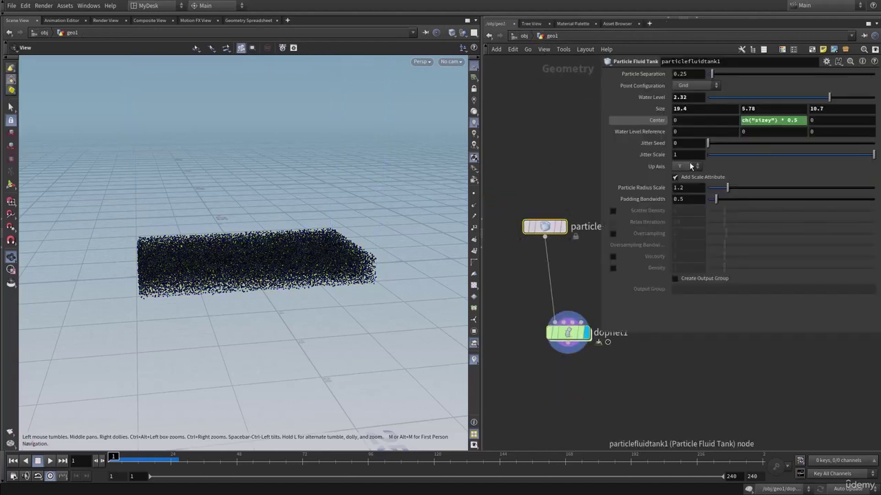
right_click(650, 78)
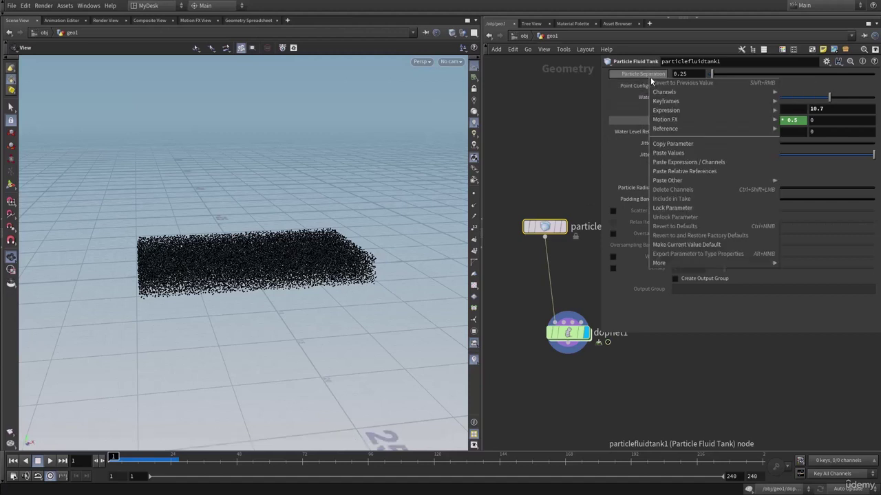
click(682, 170)
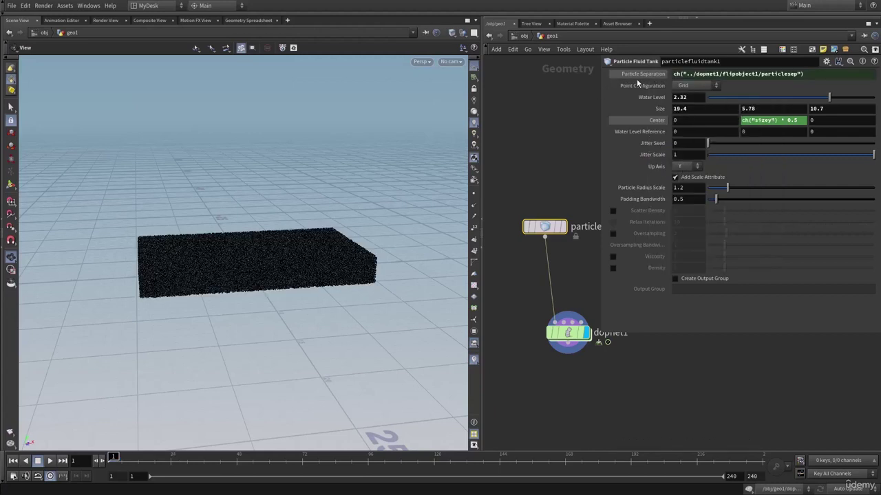
click(642, 75)
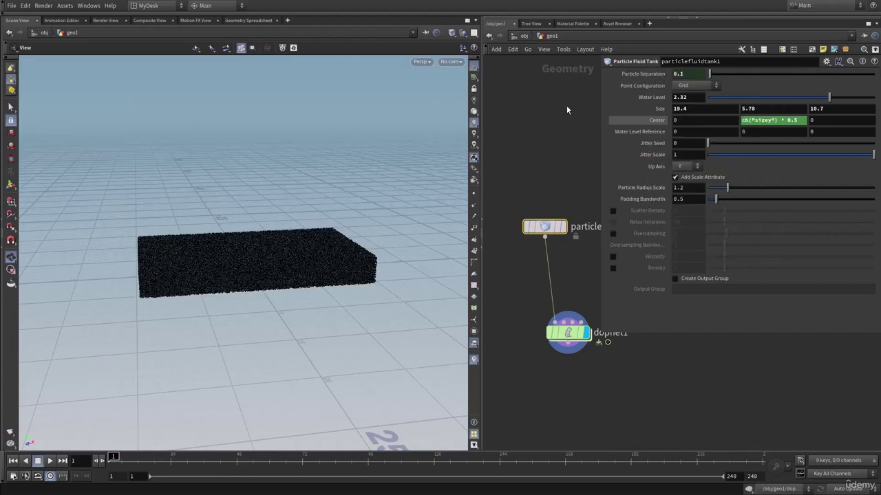
- Return inside dopnet1, set flipobject1's Particle Separation to 0.15 and play the simulation
double_click(570, 323)
mouse_move(252, 248)
mouse_down()
mouse_move(243, 239)
mouse_move(254, 254)
mouse_up()
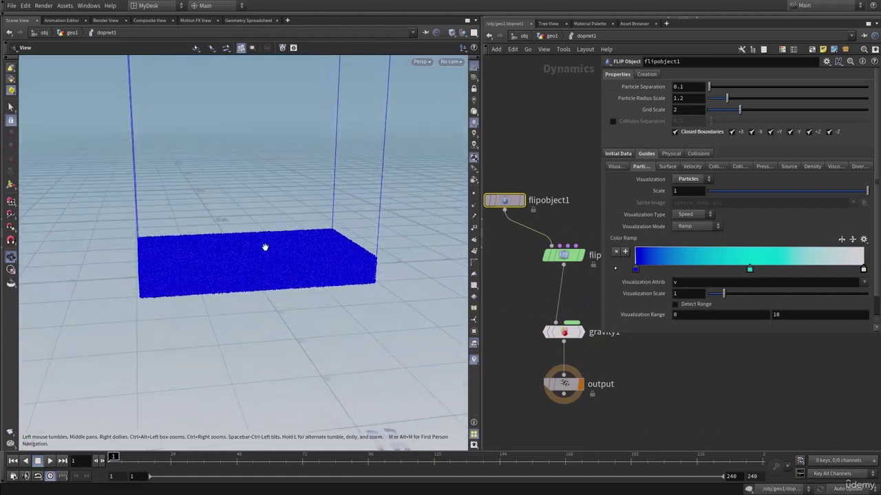
click(690, 87)
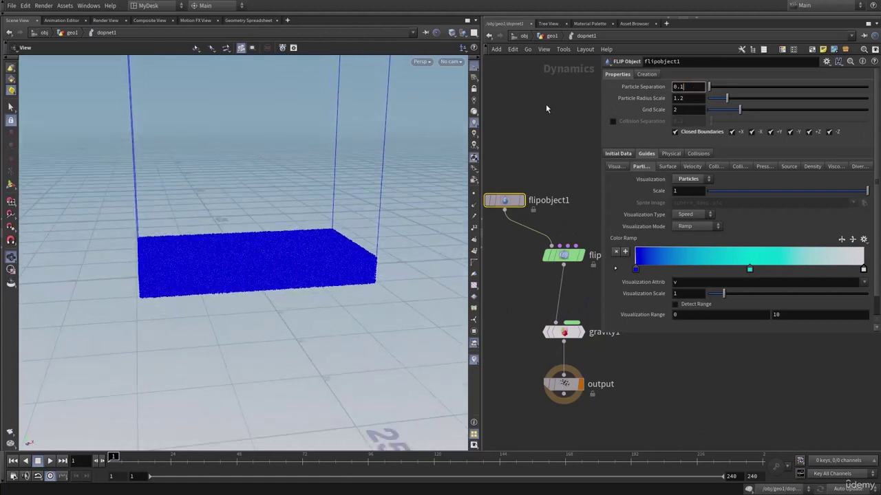
key(BackSpace)
text(15)
key(Return)
key(Up)
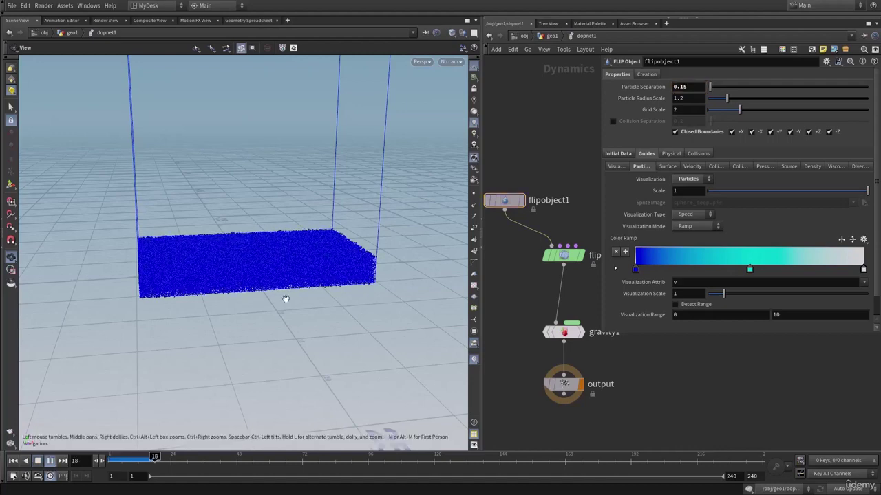
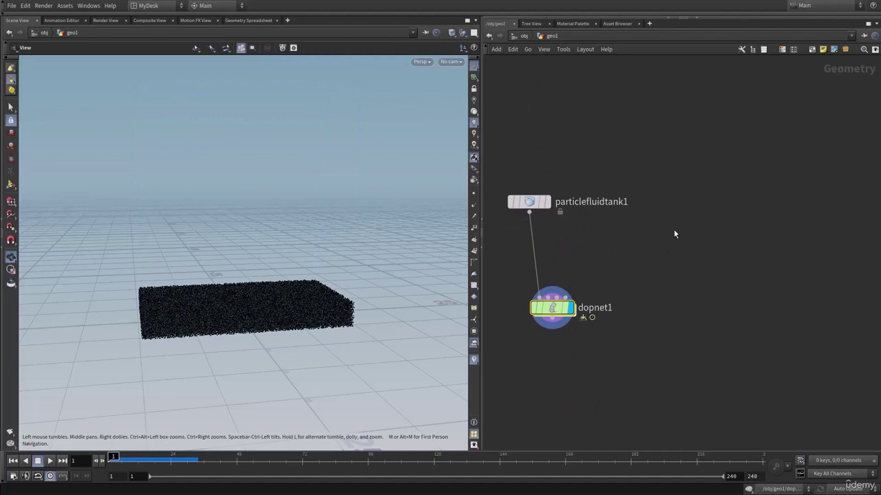
- Add a Sphere node in geo1 beside the fluid tank network and display it
text(sphere)
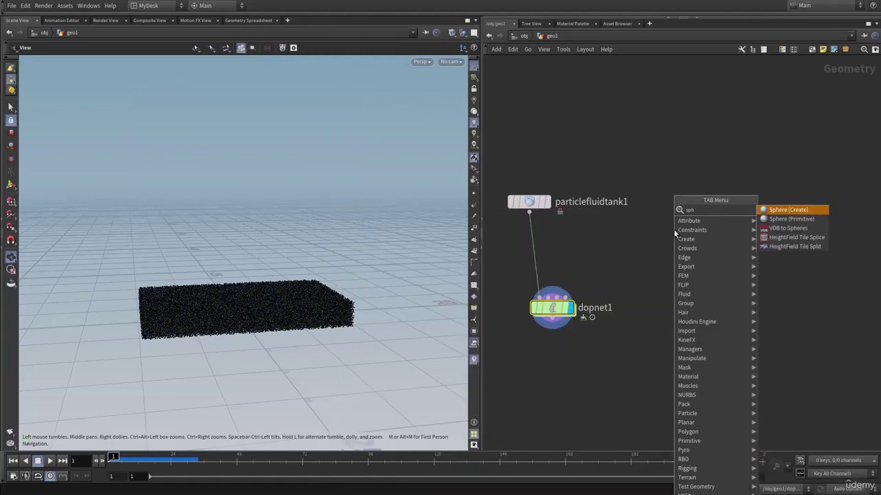
key(Return)
click(674, 231)
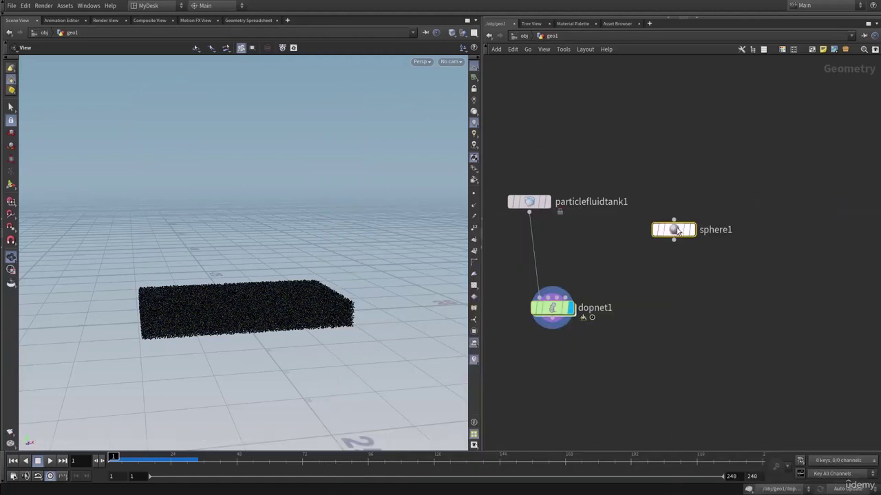
click(689, 231)
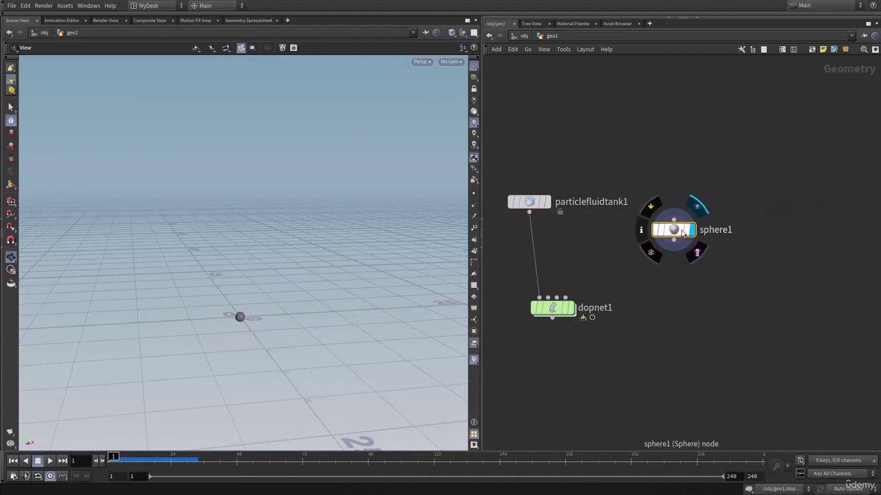
drag(683, 232, 697, 220)
- Make sphere1 a Polygon primitive with Frequency 10 and Uniform Scale 10
key(p)
click(699, 73)
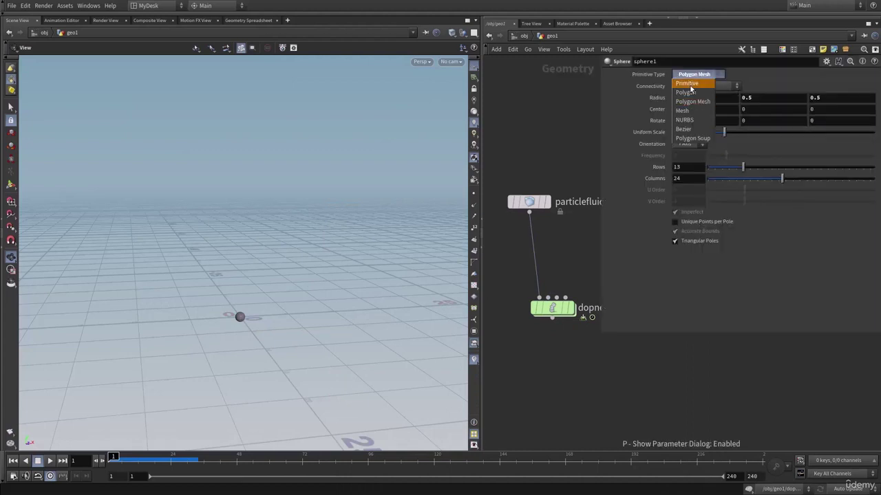
click(697, 90)
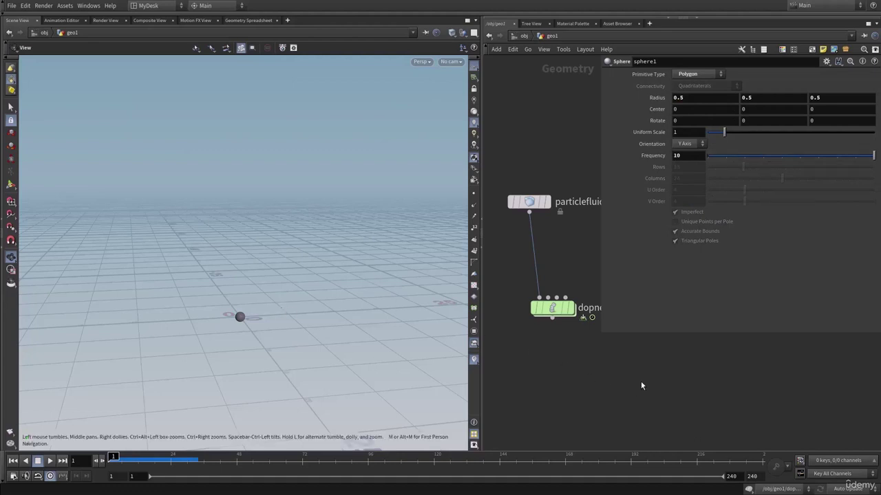
key(p)
middle_drag(726, 307, 725, 265)
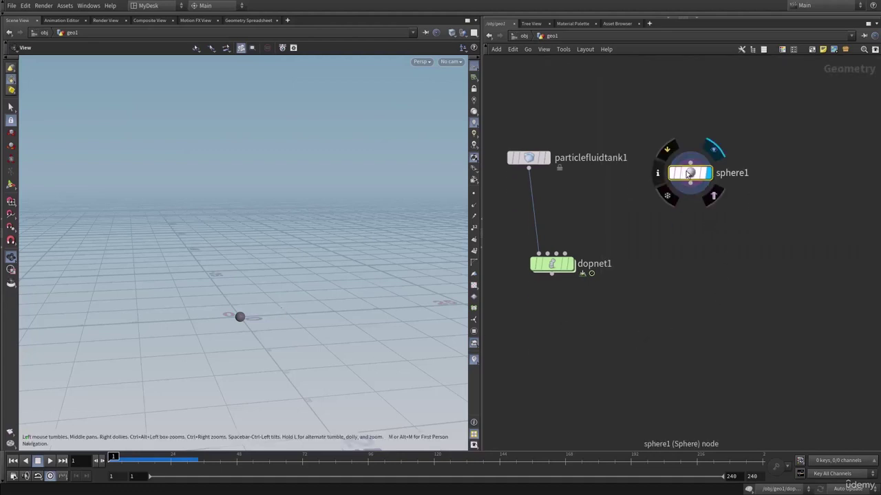
key(p)
drag(738, 133, 875, 136)
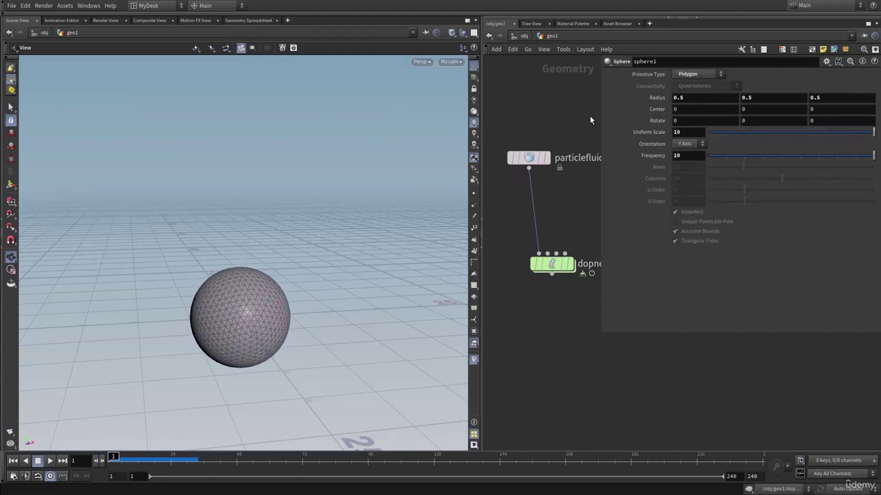
key(p)
- Add a Mountain node below sphere1, connect the sphere to it, display it and line up the nodes
key(Tab)
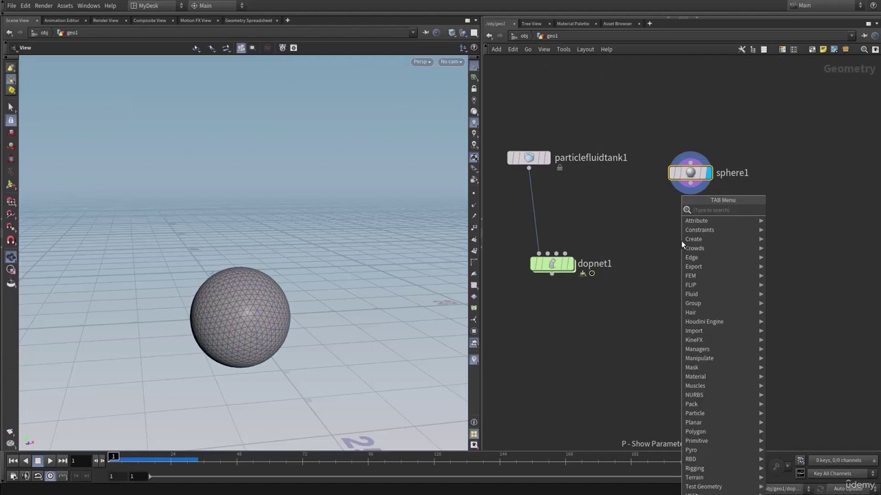
text(mount)
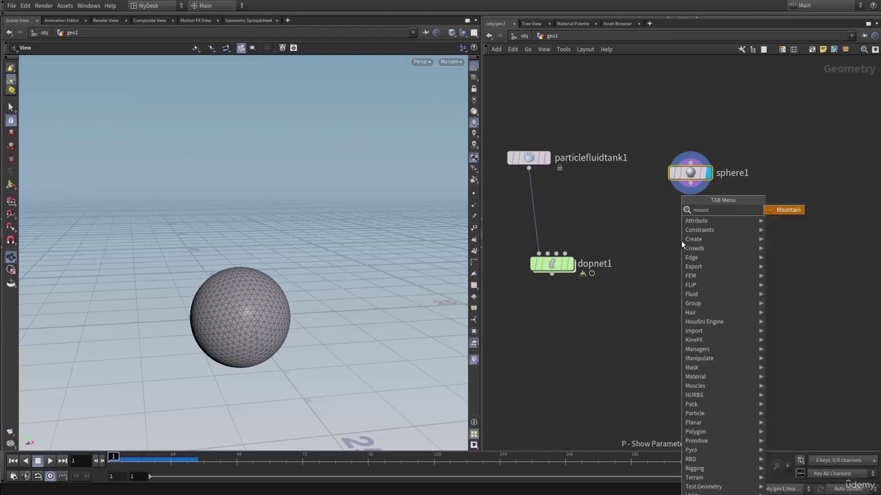
key(Return)
click(681, 240)
click(691, 184)
click(681, 229)
key(r)
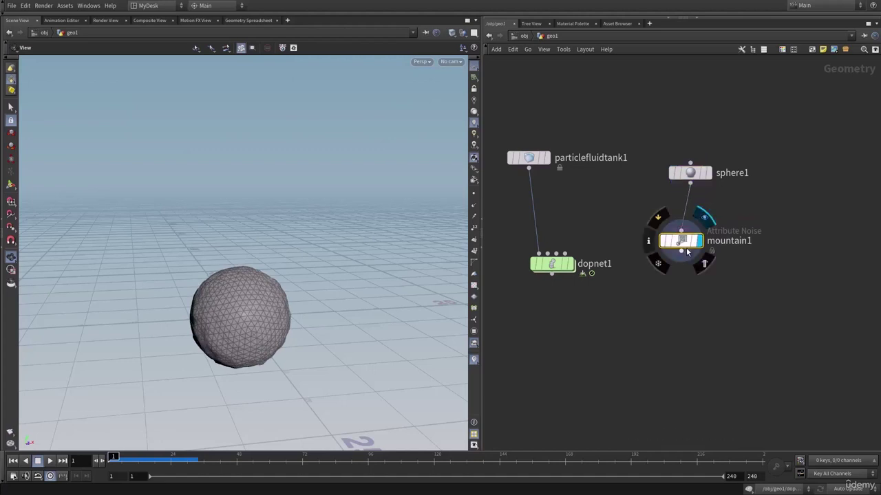
key(l)
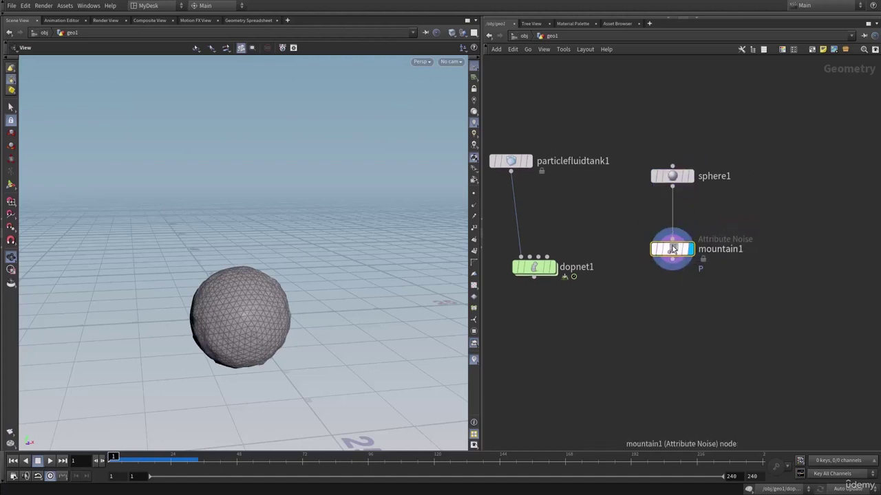
- Set mountain1's noise Amplitude to 1.45 and its Element Size to 2.53
key(p)
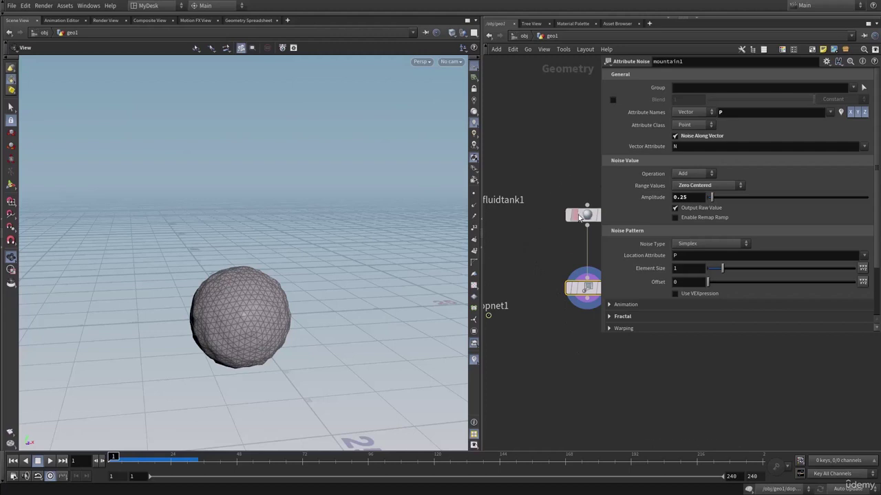
middle_drag(690, 197, 745, 202)
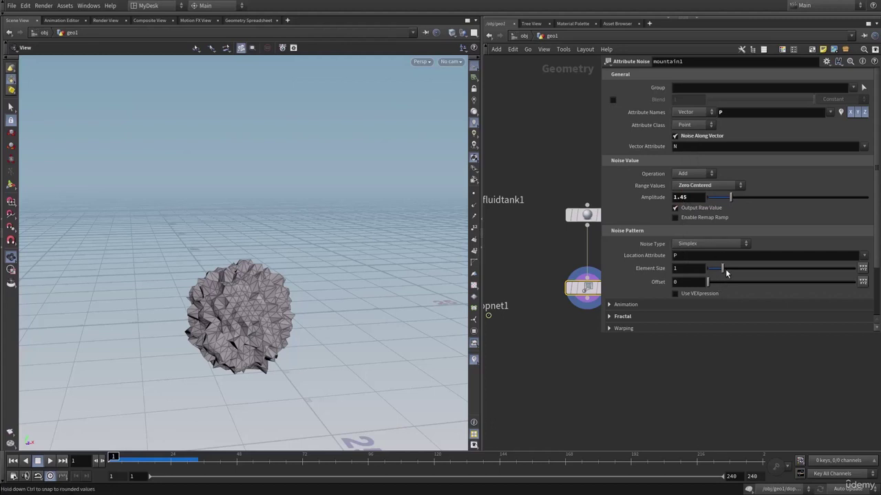
drag(722, 267, 746, 270)
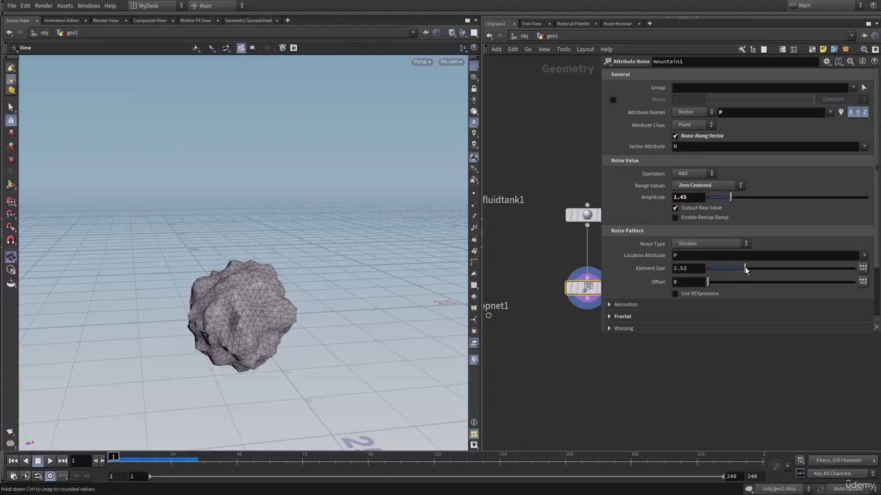
key(p)
- Increase the X radius of sphere1 to stretch the rock shape to about twice its width
click(584, 214)
key(p)
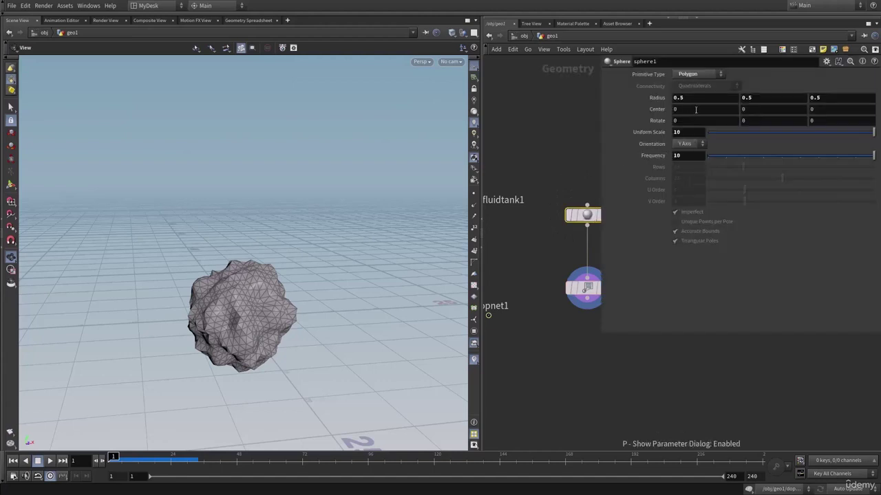
middle_drag(684, 99, 719, 106)
key(p)
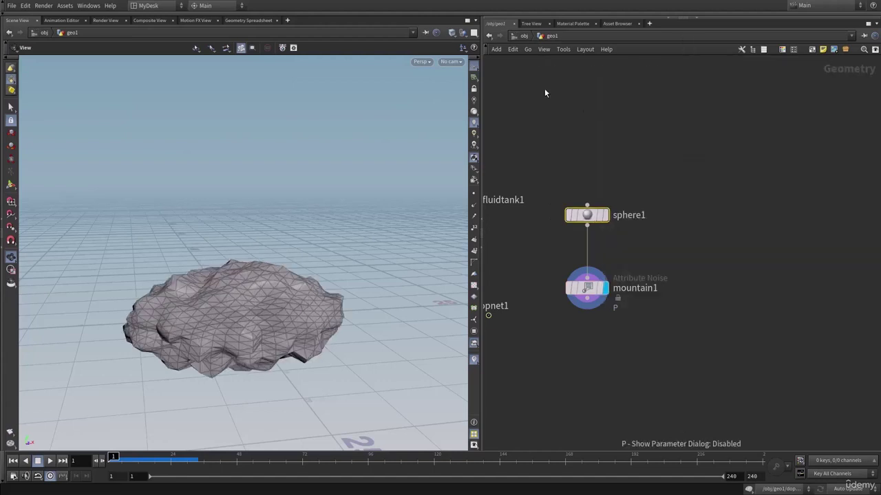
- Change mountain1's Noise Type to Worley Cellular F1 and inspect the reshaped rock
click(586, 287)
key(p)
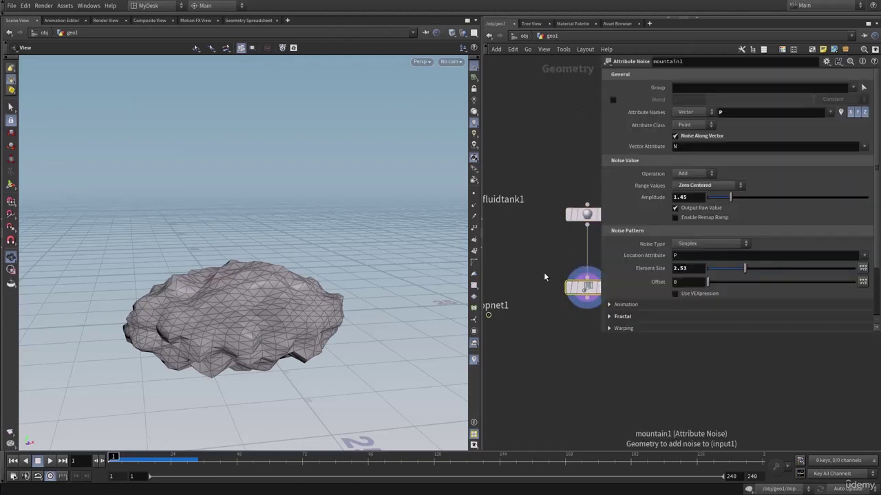
middle_drag(543, 277, 601, 221)
click(717, 244)
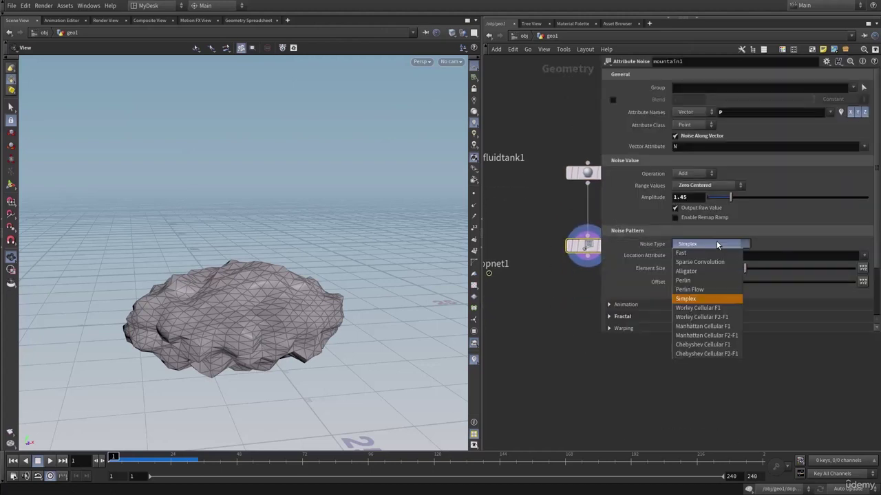
click(711, 313)
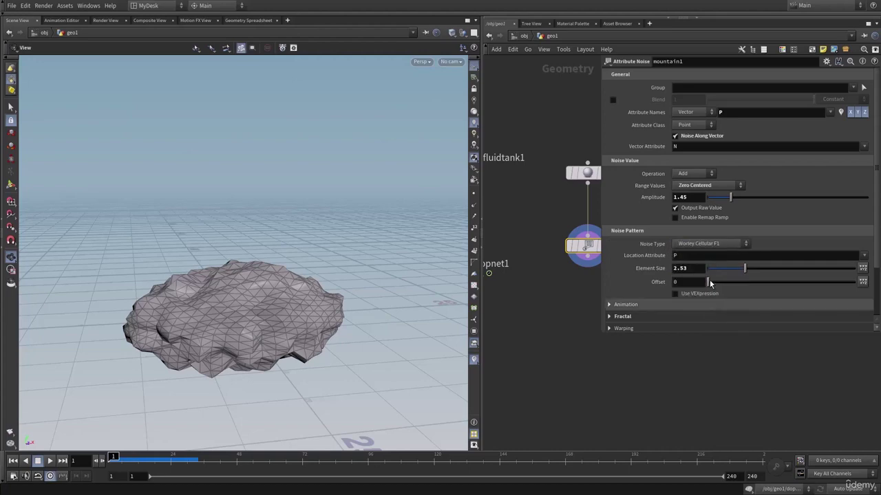
middle_drag(585, 355, 580, 324)
drag(234, 317, 213, 315)
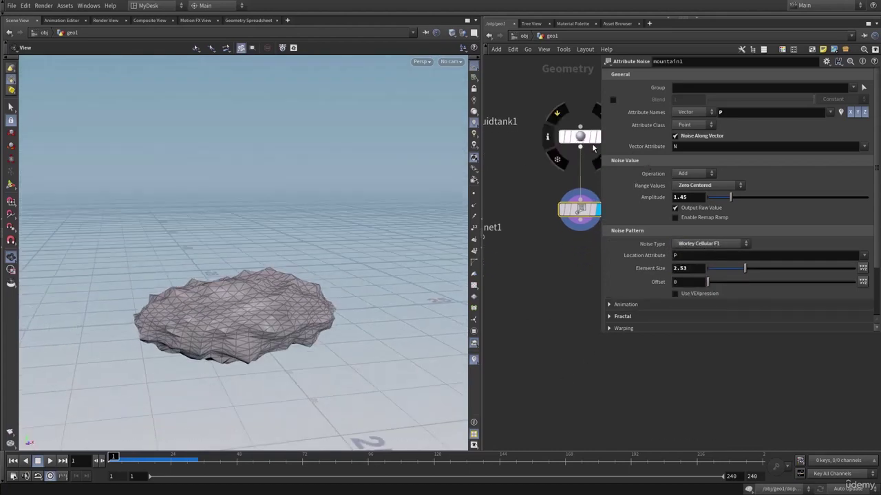
- Set mountain1's noise Element Size to 5.84 and sphere1's Frequency to 20
drag(745, 268, 793, 269)
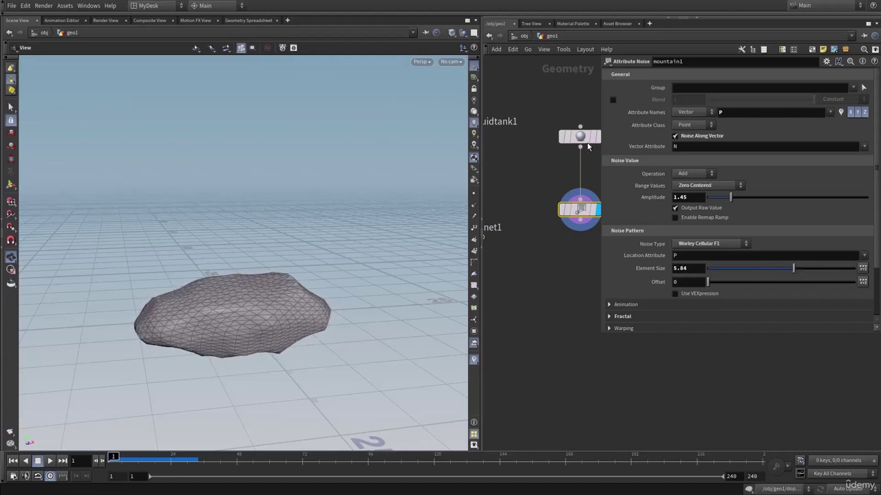
click(580, 137)
middle_drag(695, 154, 743, 167)
drag(264, 279, 236, 319)
- Set the X radius of sphere1 to 0.8 to shorten the rock
mouse_move(585, 141)
middle_drag(691, 101, 675, 110)
drag(224, 278, 287, 250)
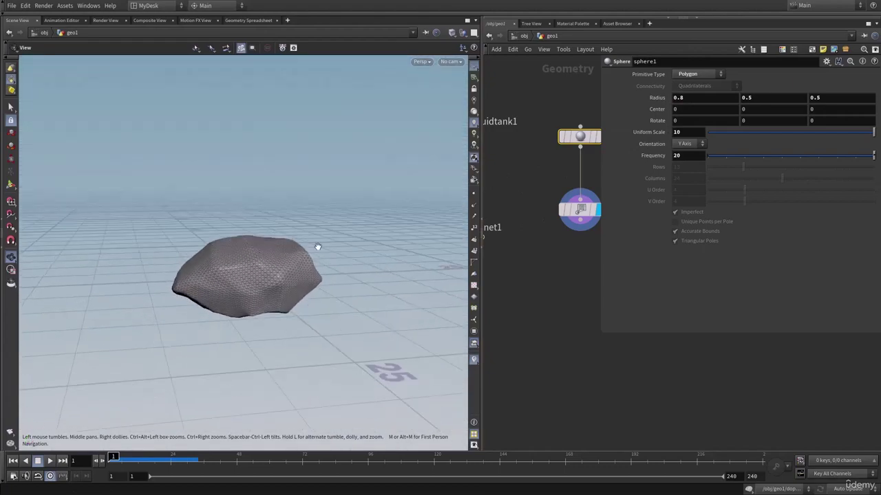
key(p)
key(h)
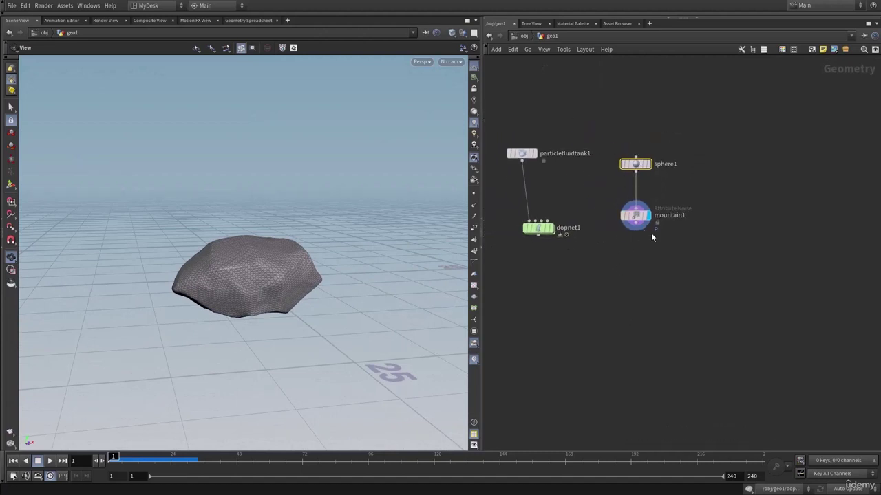
key(Tab)
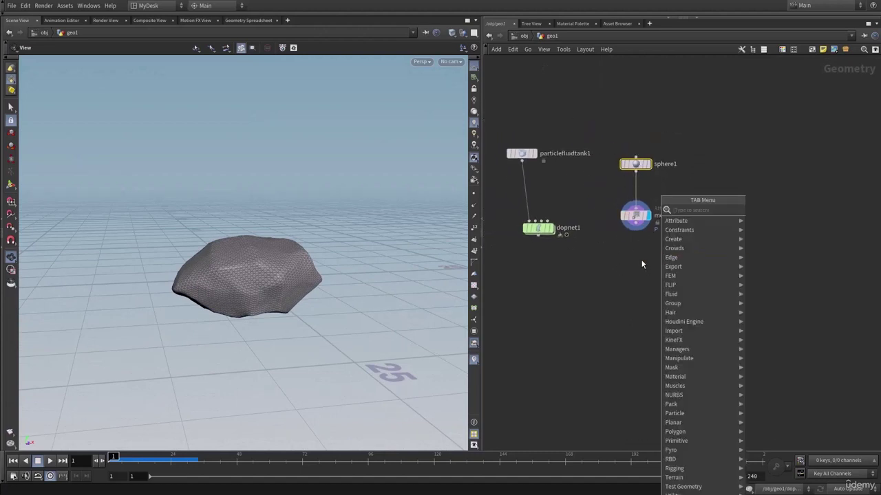
text(trans)
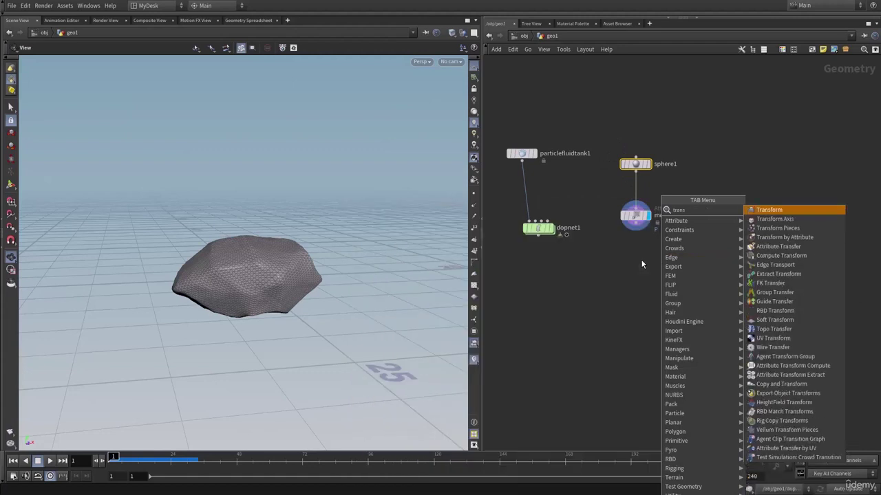
key(Return)
click(634, 292)
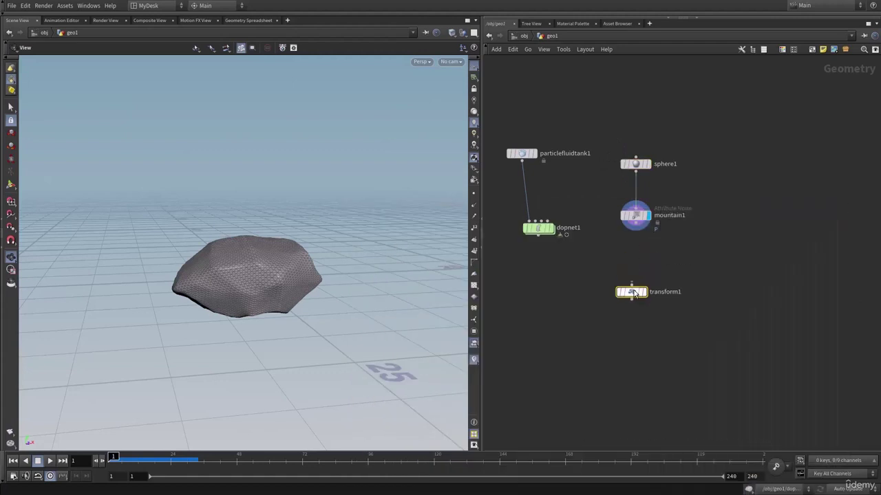
key(Delete)
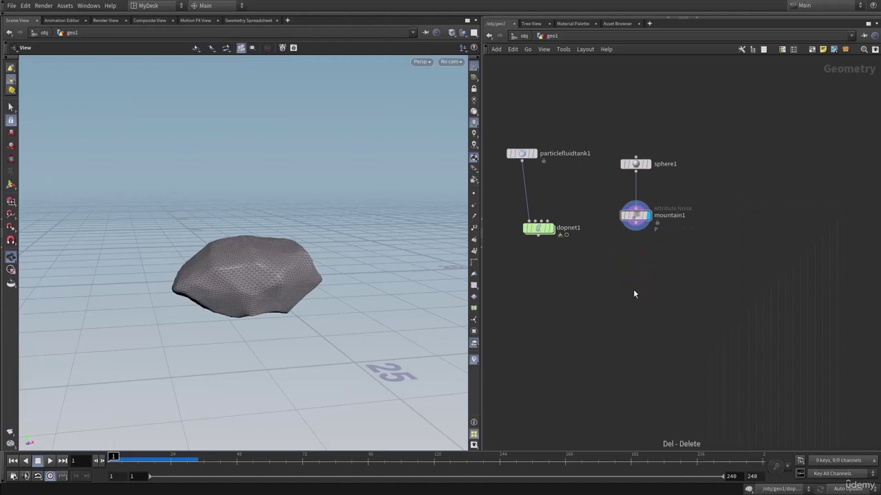
- Add a Copy and Transform node below mountain1, connected to it, and display its result
key(Tab)
text(copyt)
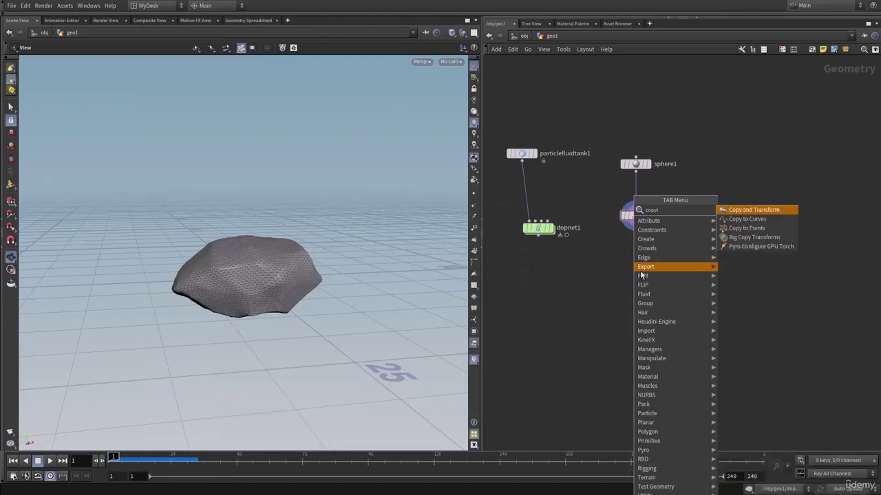
key(Return)
click(639, 271)
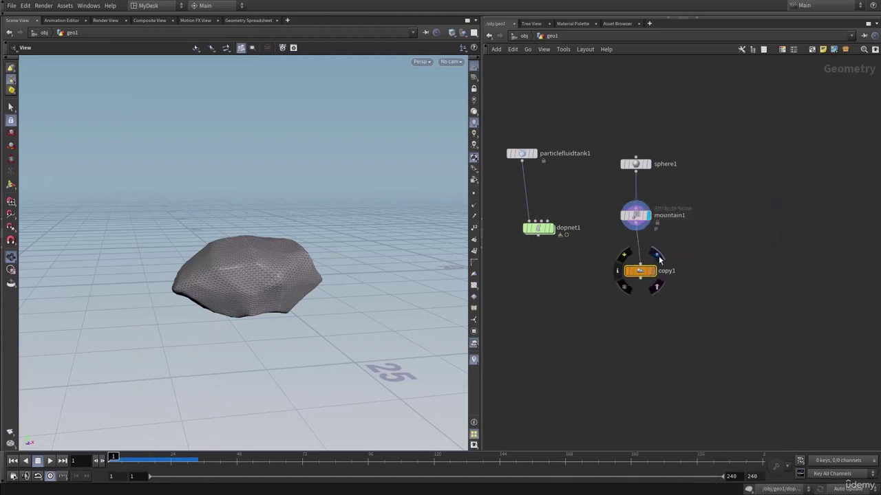
click(658, 256)
- Set copy1's Translate to 9.1 in X and 10.2 in Y, and its Total Number to 3
key(p)
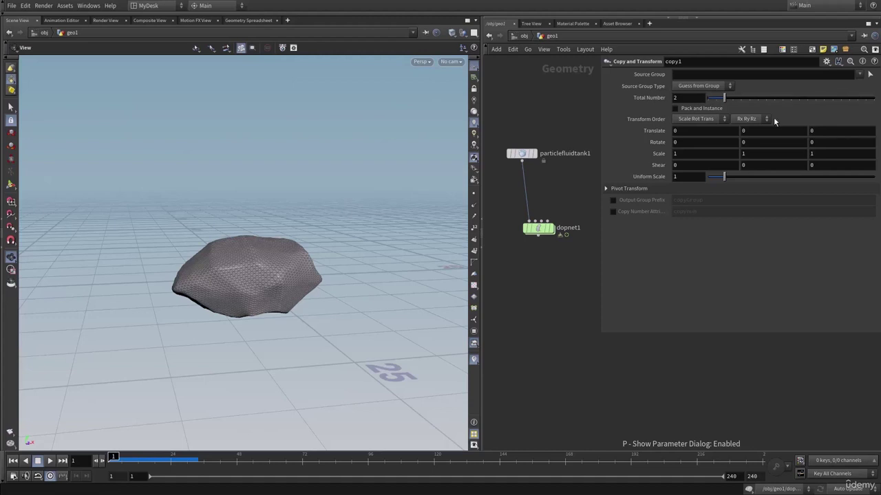
mouse_move(756, 133)
middle_down()
mouse_move(815, 125)
mouse_move(744, 129)
middle_up()
middle_drag(686, 130, 728, 128)
drag(355, 194, 254, 211)
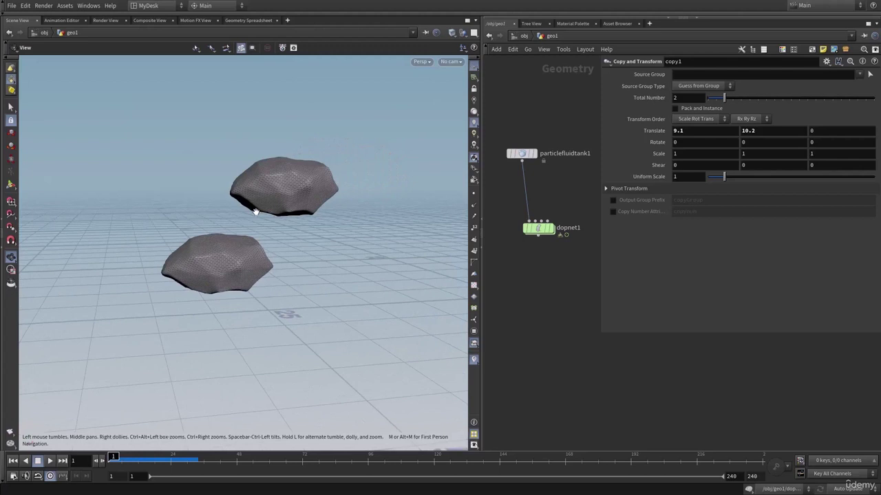
click(730, 99)
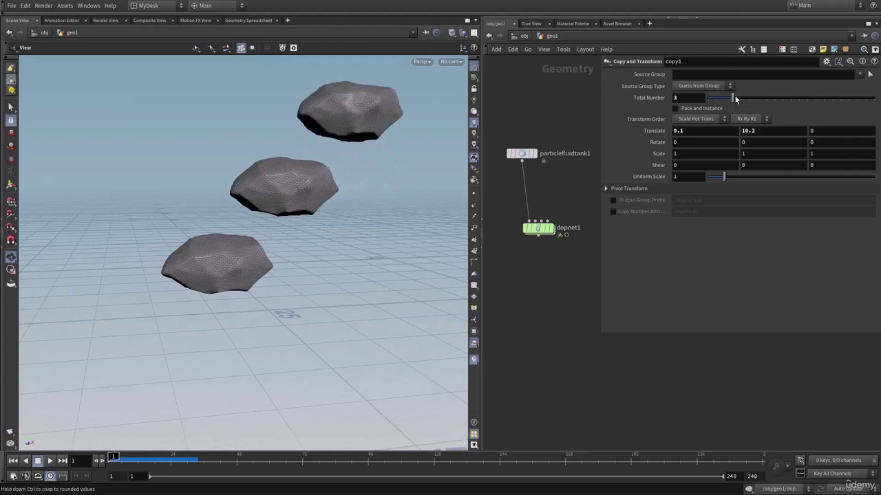
drag(305, 167, 295, 158)
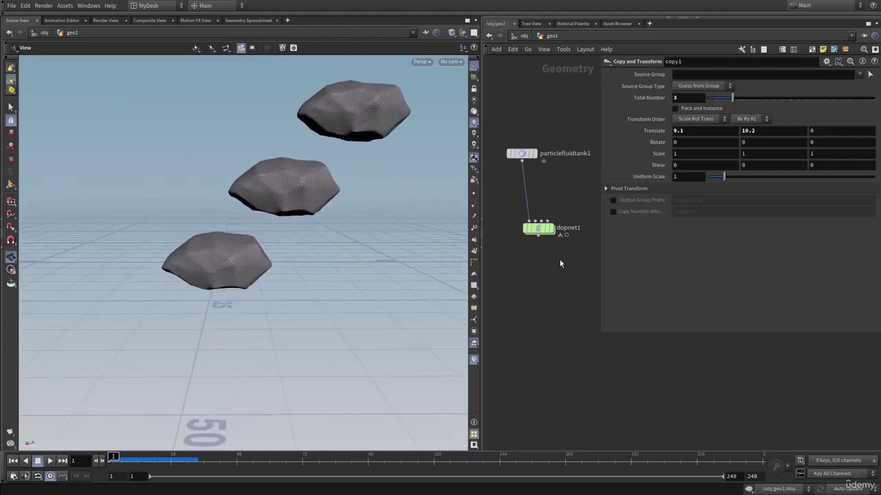
key(p)
- Add a Transform node below copy1, connect copy1 to it and display its result
key(Tab)
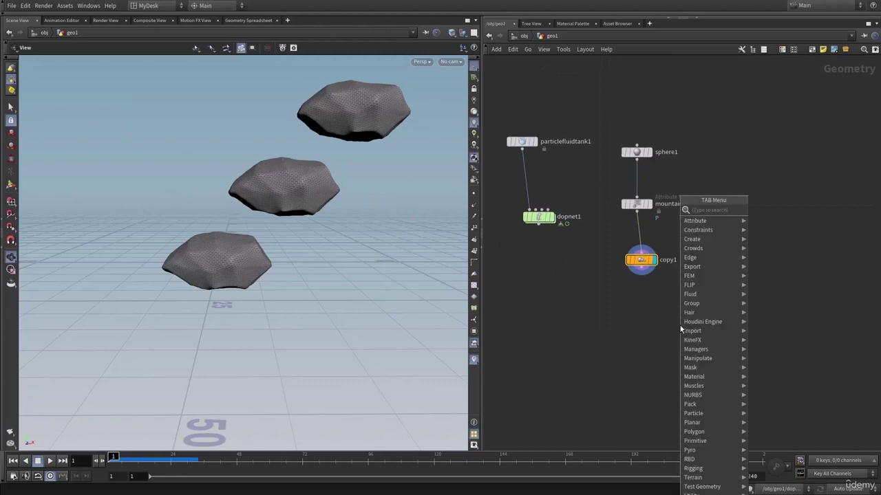
text(trans)
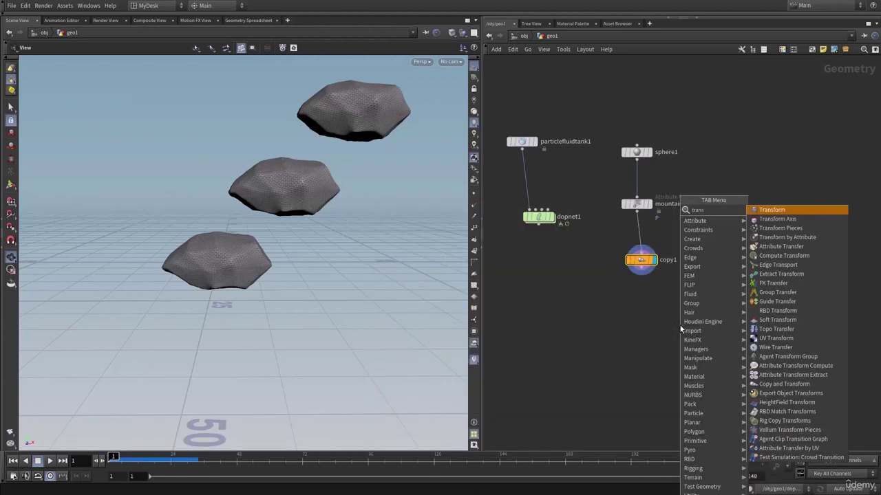
key(Return)
click(642, 336)
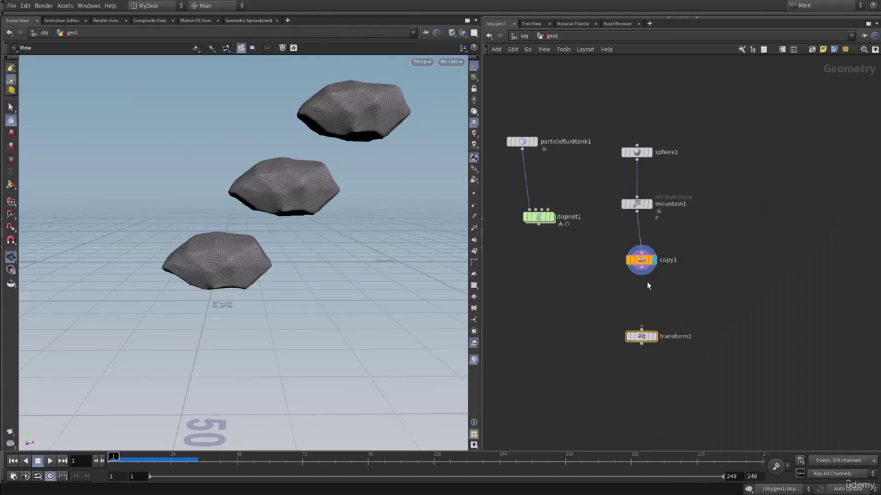
click(642, 273)
click(642, 329)
click(657, 320)
- Raise the rocks by setting transform1's Y Translate to 8.9
key(p)
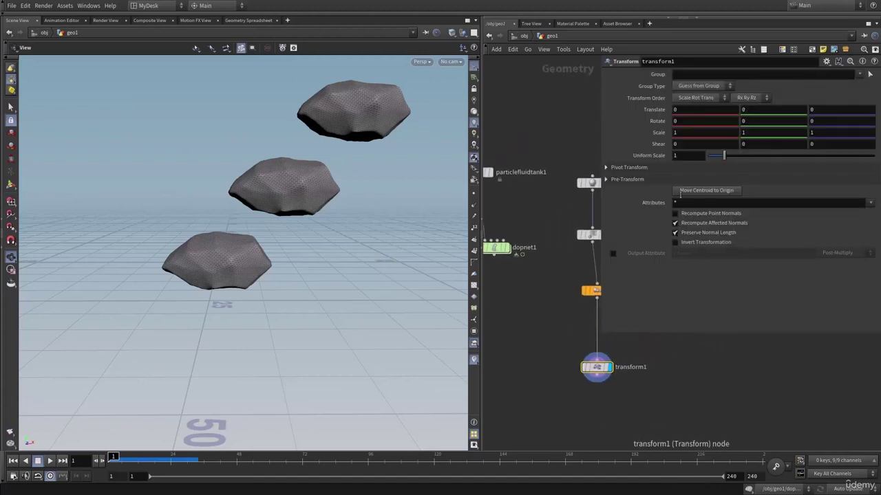
middle_drag(753, 109, 798, 109)
drag(279, 207, 217, 250)
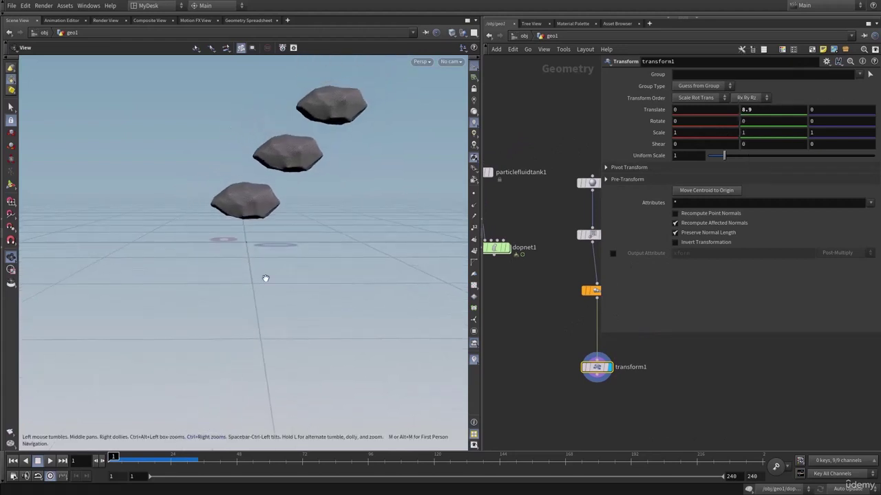
- Show particlefluidtank1 as a template in the viewport to compare the rocks with the tank's size
middle_drag(505, 225, 553, 227)
mouse_move(530, 178)
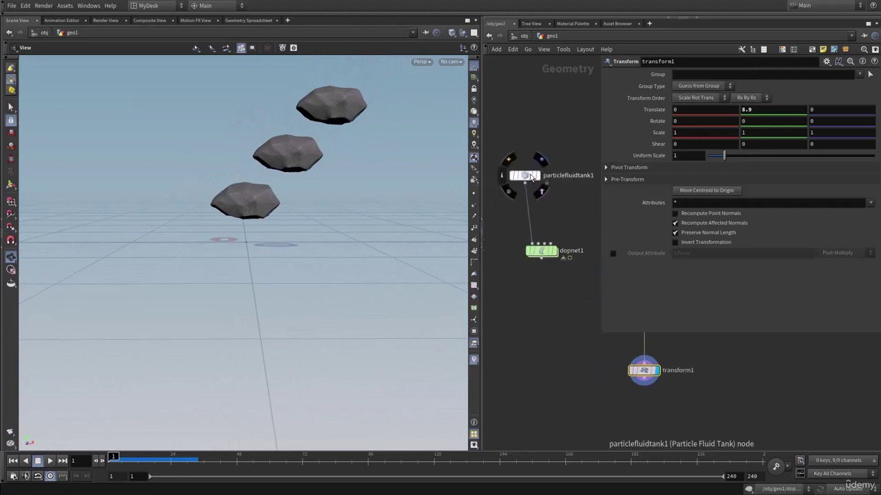
click(543, 195)
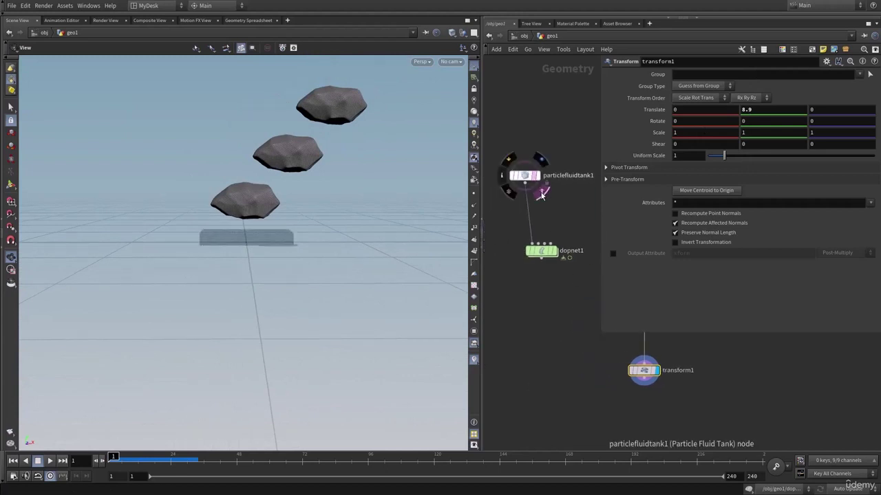
drag(226, 221, 281, 198)
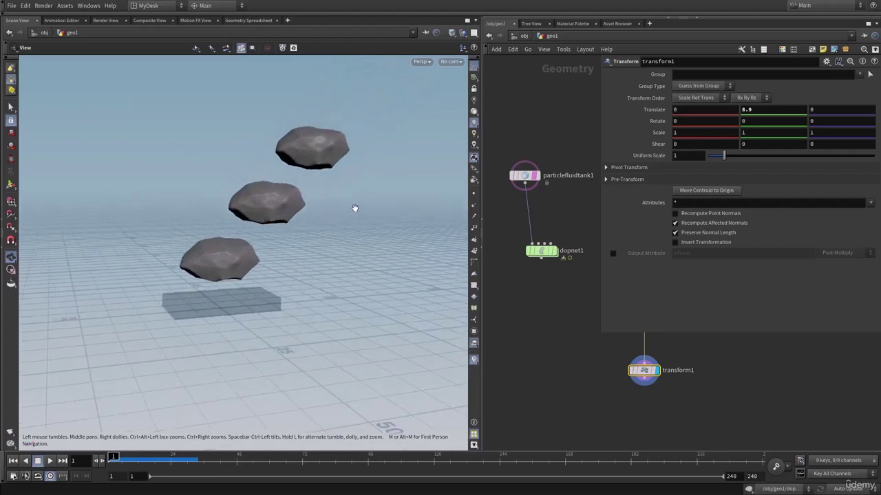
- Shrink the rocks by setting sphere1's Uniform Scale to 3.2
middle_drag(566, 140, 522, 150)
click(591, 200)
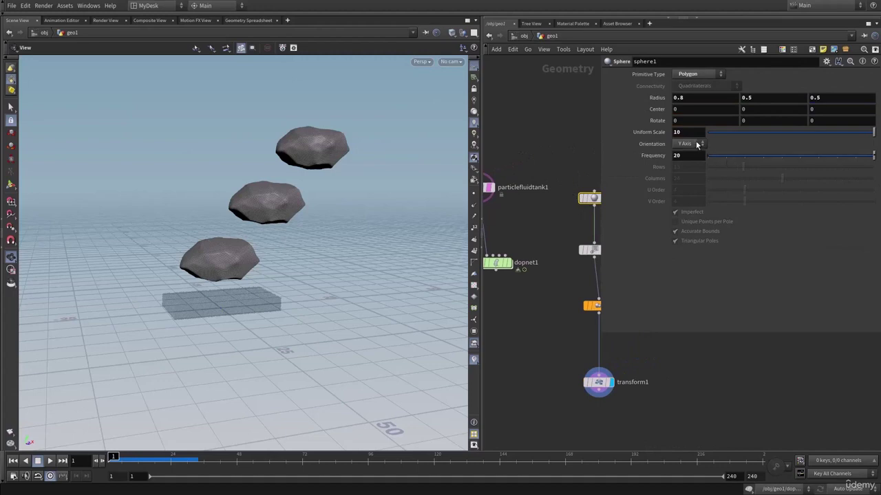
drag(845, 132, 761, 142)
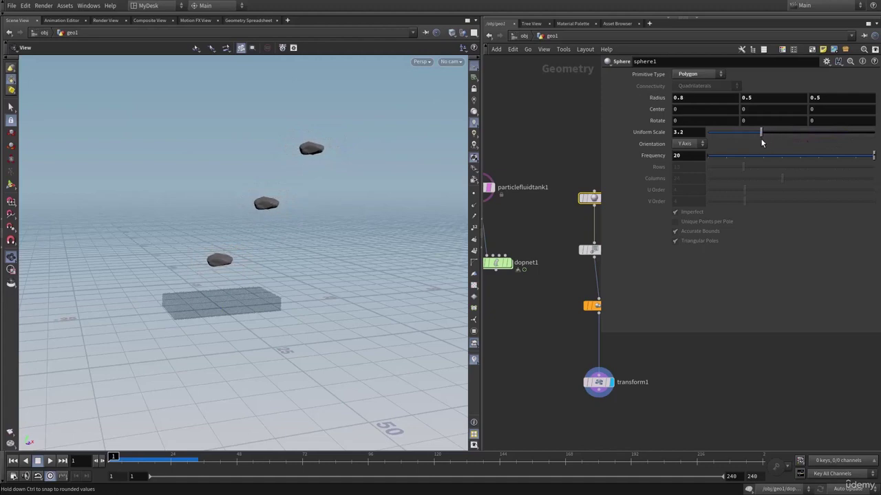
drag(210, 298, 241, 261)
key(p)
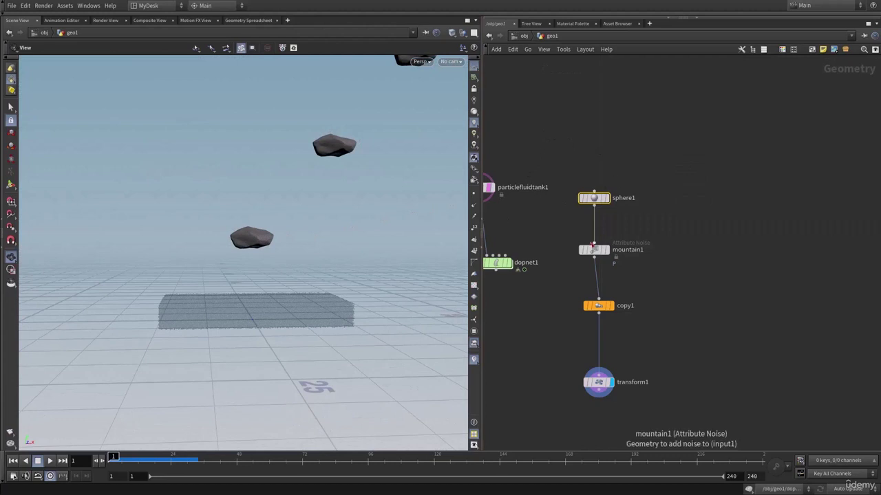
- Bring the rock copies closer together by setting copy1's Translate to 4 in X and 2.3 in Y
click(598, 305)
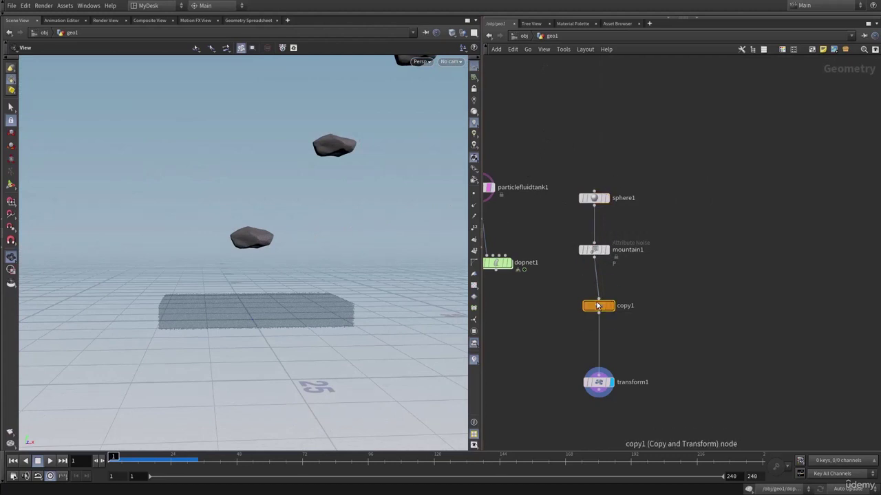
key(p)
middle_drag(760, 131, 692, 142)
mouse_move(273, 215)
mouse_down()
mouse_move(265, 238)
mouse_move(287, 213)
mouse_move(291, 241)
mouse_move(291, 212)
mouse_move(281, 213)
mouse_up()
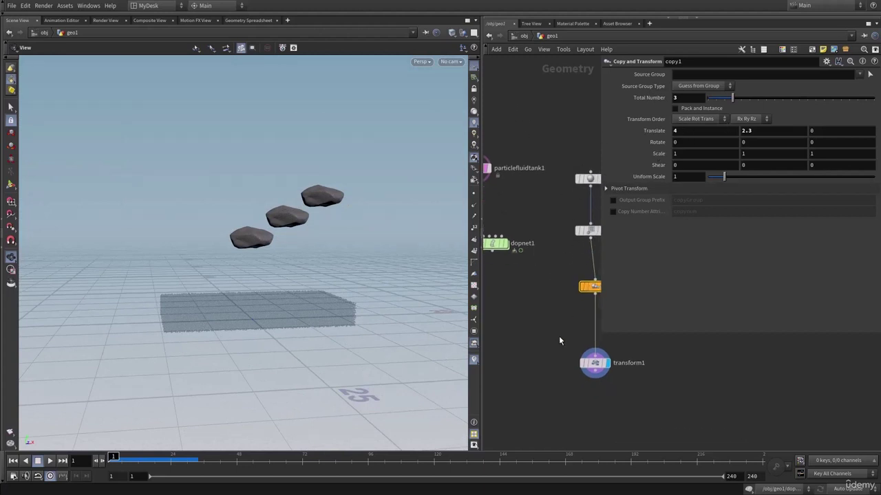
- Shift the rocks slightly in negative X with transform1 so they sit more centrally above the tank
click(561, 292)
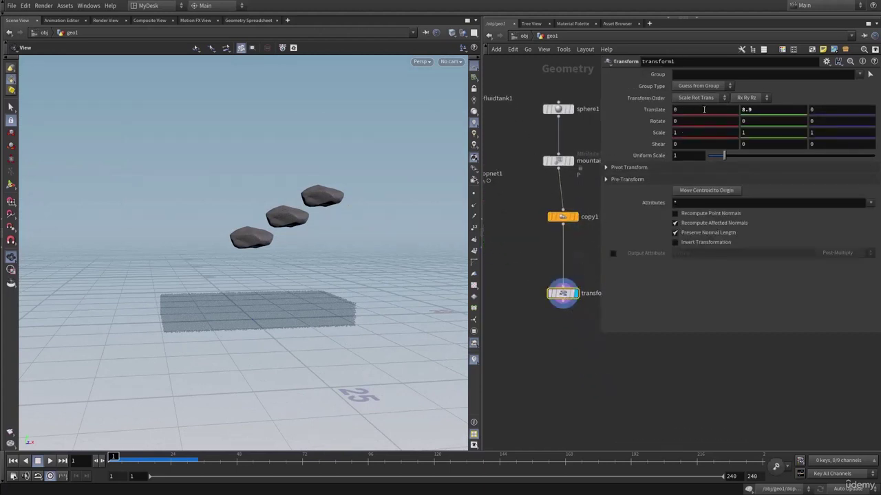
middle_drag(695, 110, 664, 110)
mouse_move(292, 227)
mouse_down()
mouse_move(294, 267)
mouse_move(291, 232)
mouse_up()
middle_drag(686, 111, 663, 111)
drag(271, 213, 255, 196)
key(p)
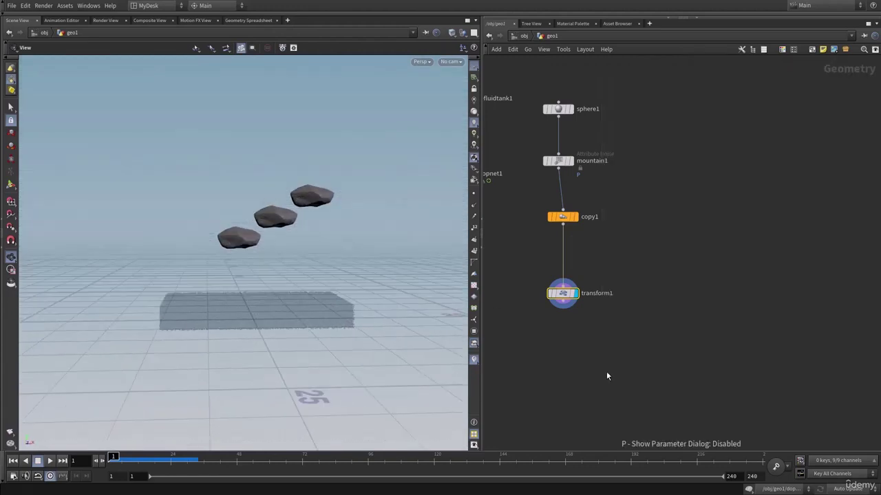
- Add an Assemble node below transform1, connect transform1 to it and display its result
middle_drag(606, 377, 626, 309)
scroll(664, 305, up, 3)
key(Tab)
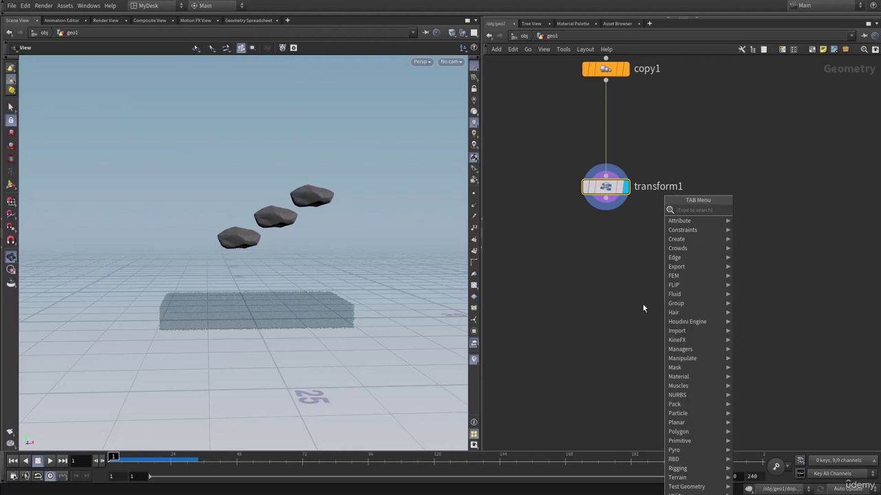
text(ass)
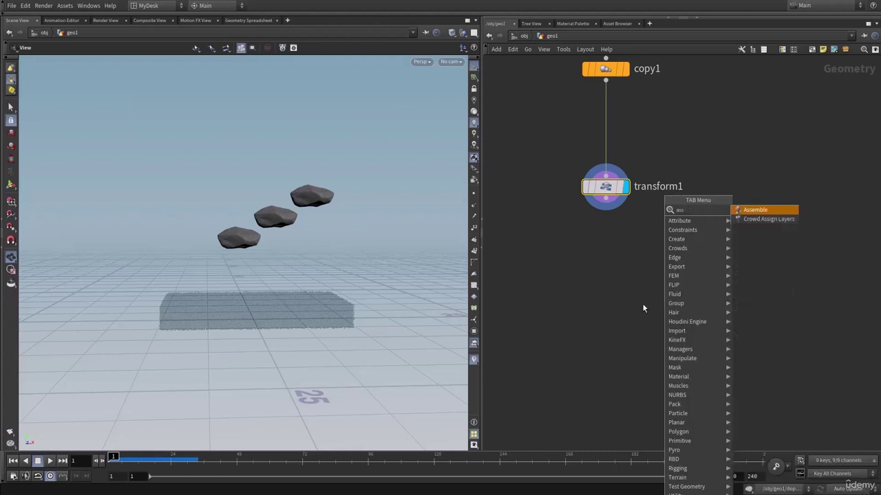
key(Return)
click(634, 307)
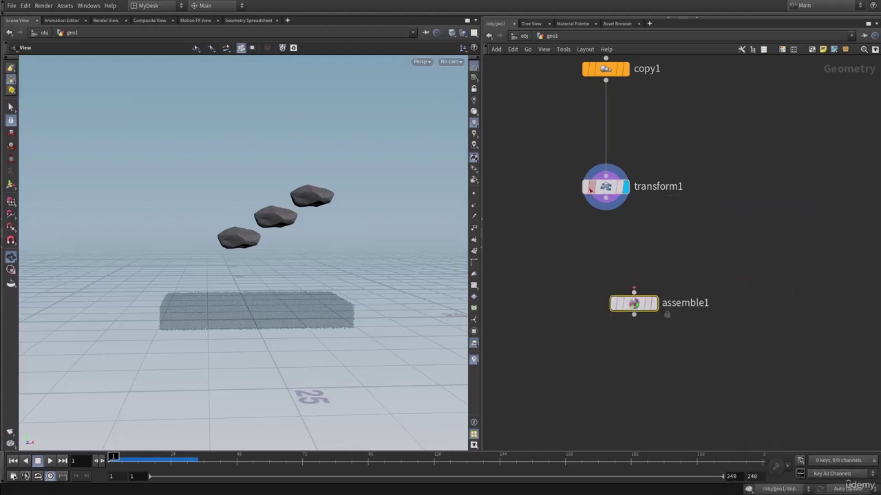
drag(605, 199, 597, 266)
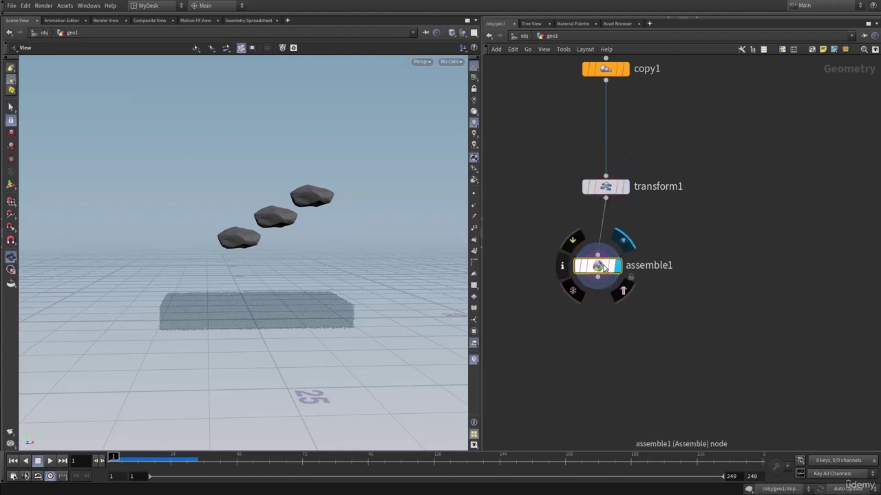
- Enable Create Packed Primitives on assemble1
key(p)
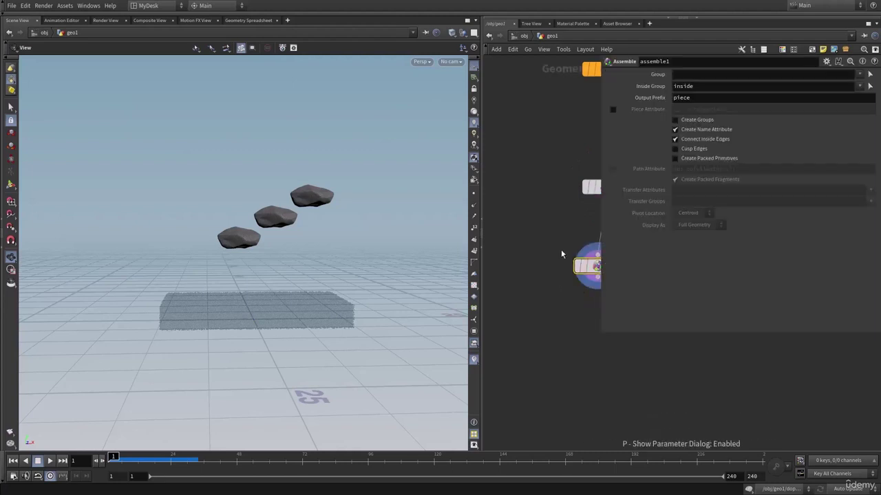
click(716, 159)
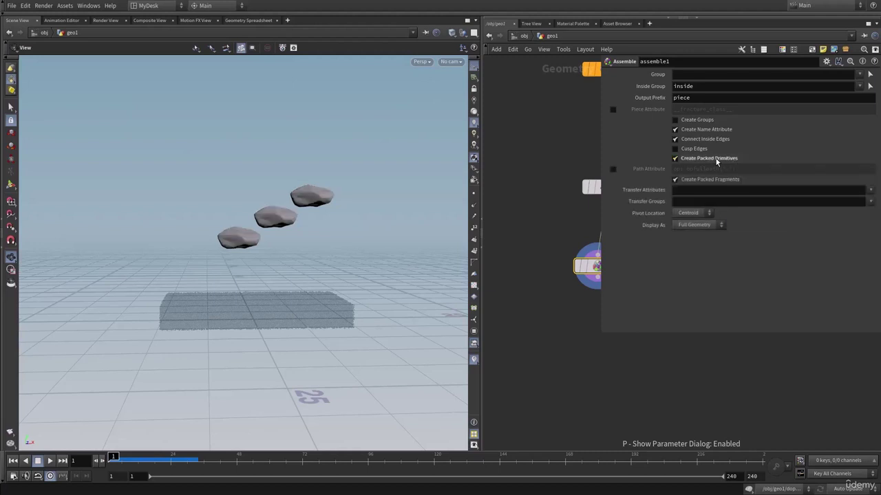
key(p)
middle_drag(633, 360, 666, 326)
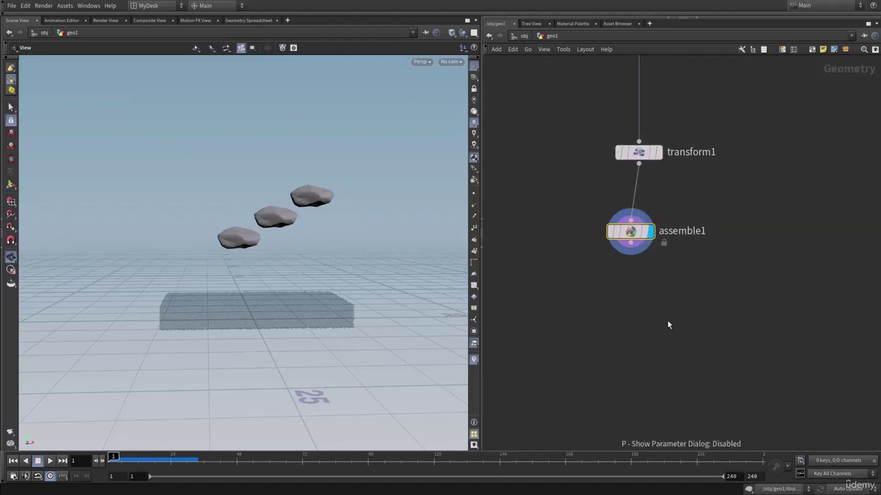
- Move dopnet1 below the level of the rock chain and connect assemble1 to its second input
middle_click(638, 238)
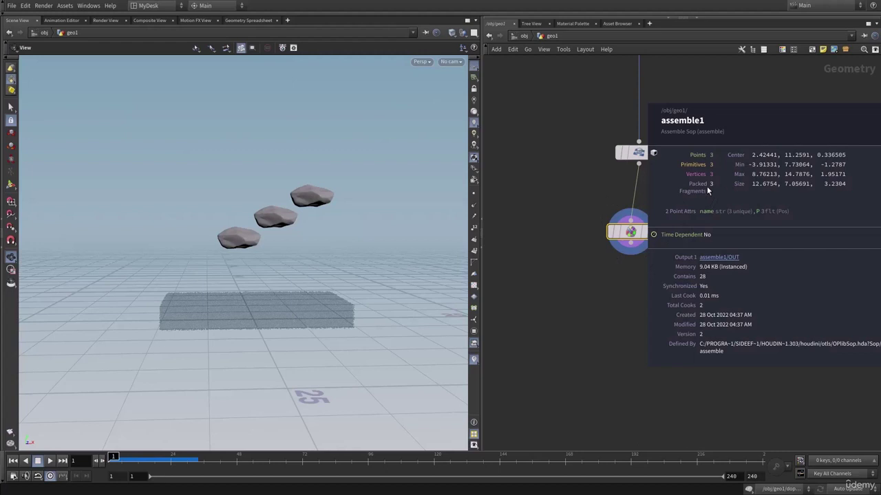
middle_drag(600, 305, 708, 315)
scroll(707, 316, down, 5)
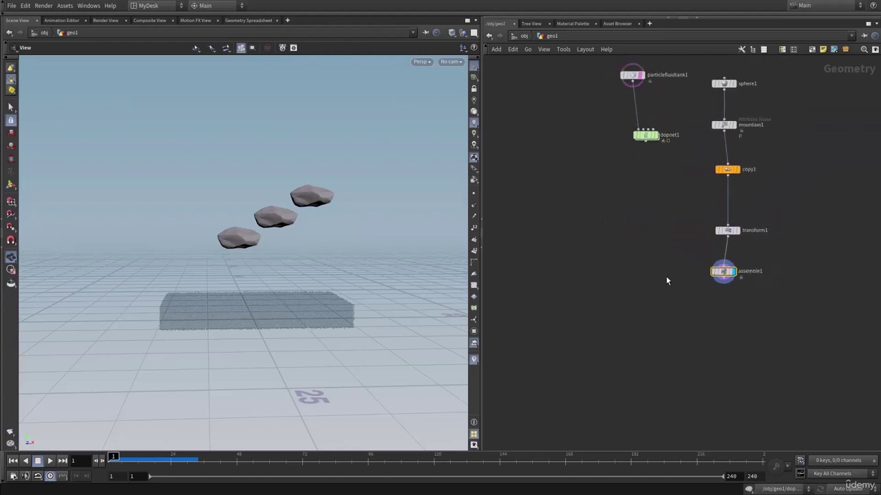
drag(645, 141, 637, 314)
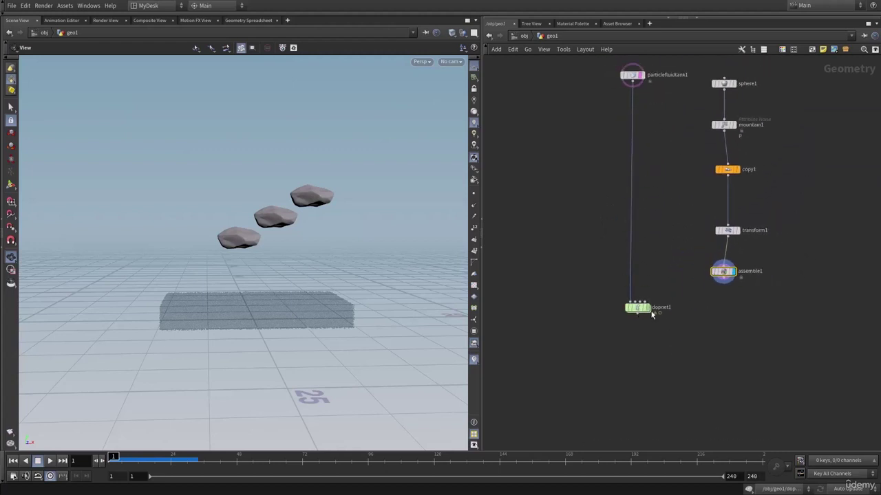
click(723, 280)
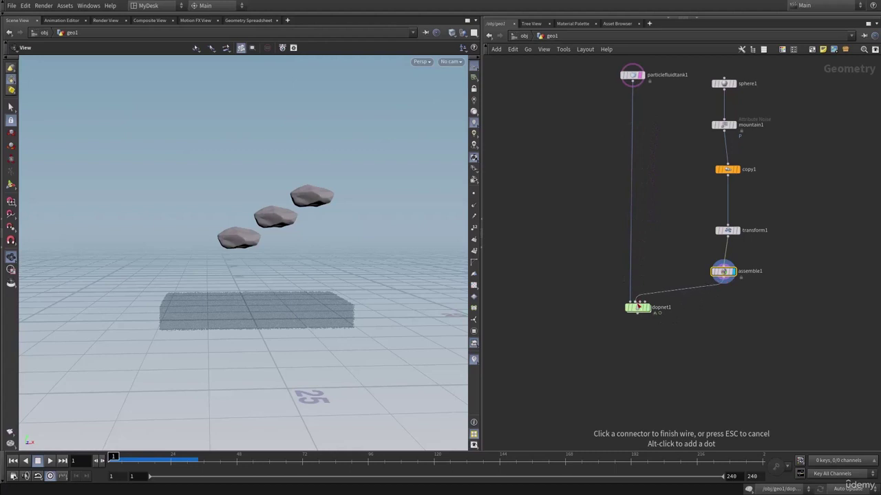
click(644, 301)
click(653, 293)
- Go inside dopnet1 and add an RBD Packed Object node beside the FLIP solver chain
middle_drag(645, 316, 637, 269)
double_click(630, 263)
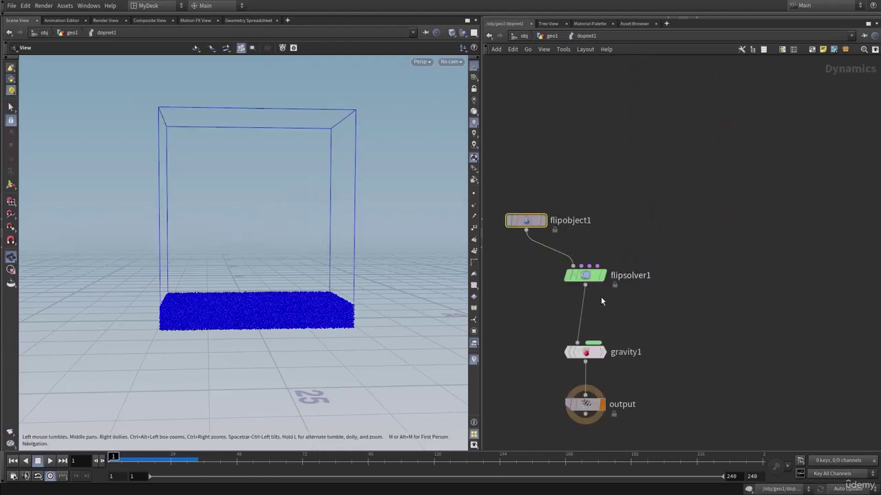
middle_drag(578, 294, 666, 225)
key(Tab)
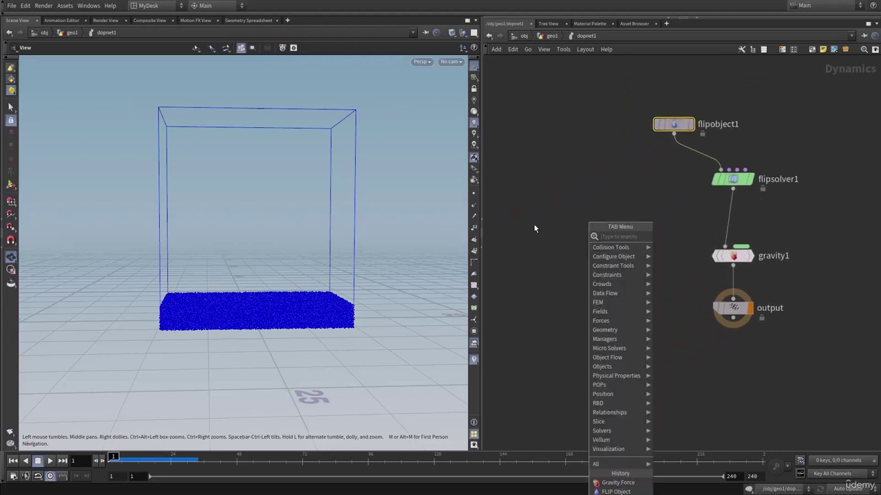
text(rbdp)
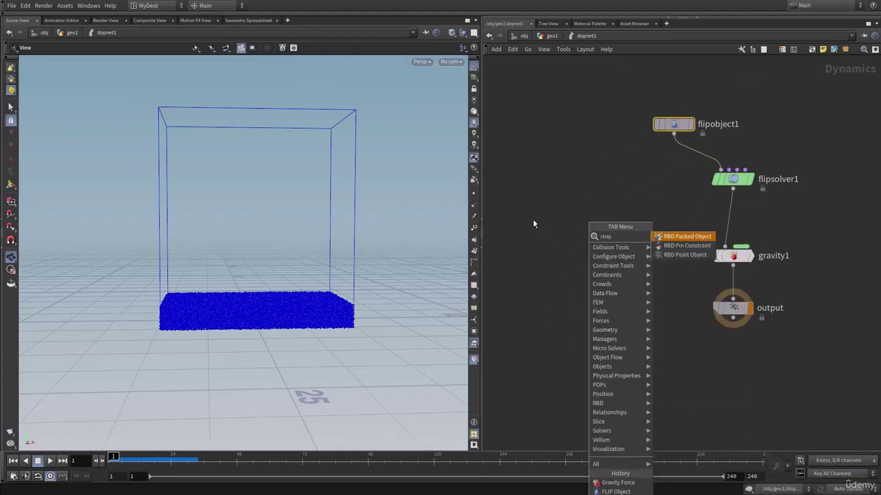
key(Return)
click(532, 220)
drag(533, 221, 542, 201)
- Add a Rigid Body Solver below rbdpackedobject1 and connect the packed object to its Objects input
key(Tab)
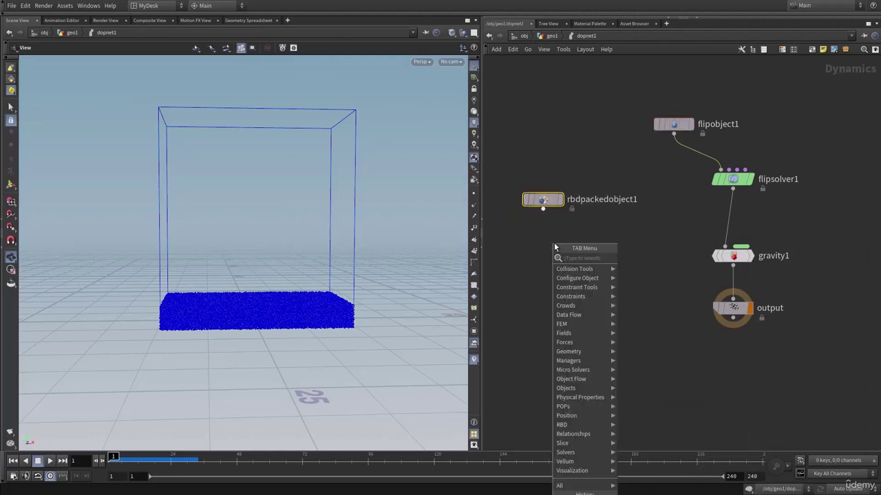
text(rigid)
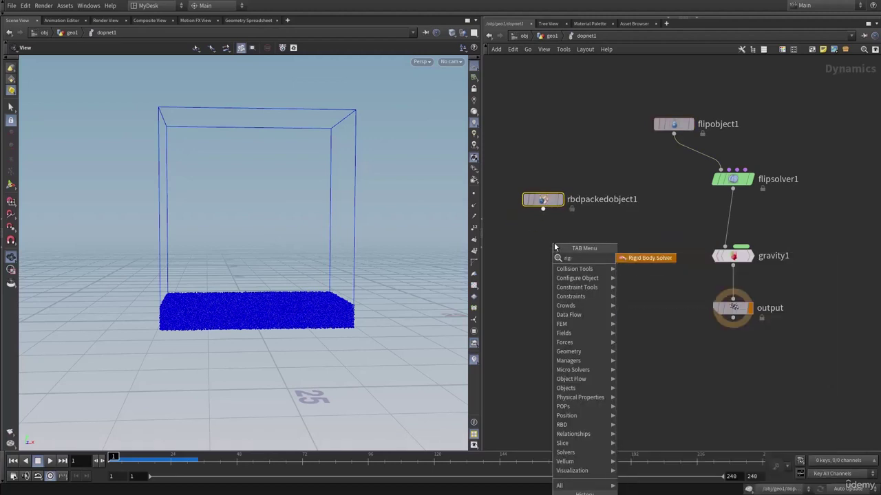
key(Return)
click(554, 246)
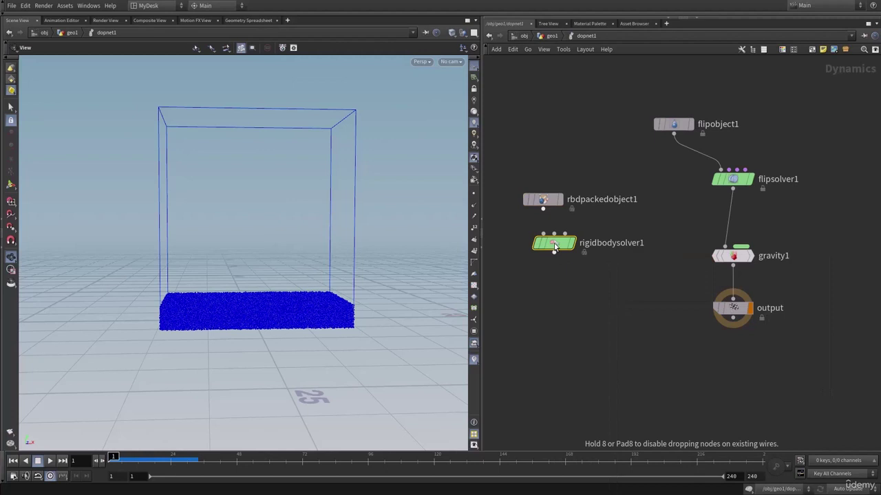
drag(555, 246, 562, 264)
click(542, 208)
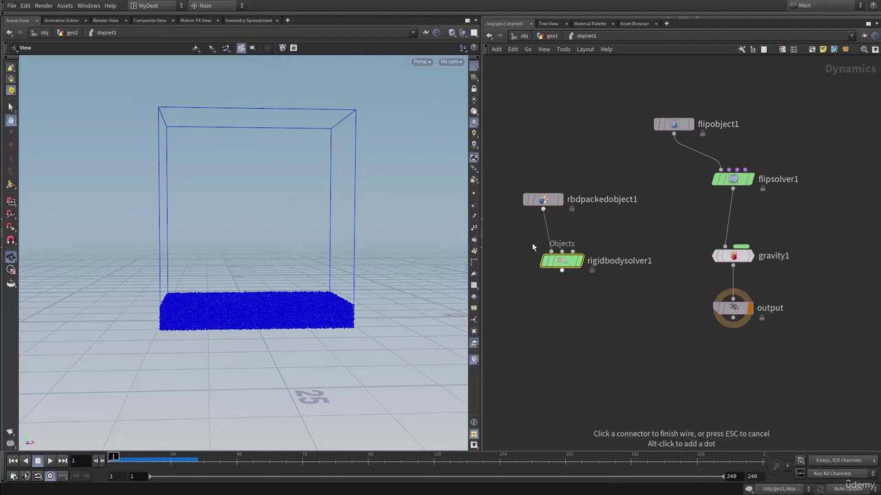
- Set rbdpackedobject1's Geometry Source to Second Context Geometry
middle_drag(668, 305, 675, 269)
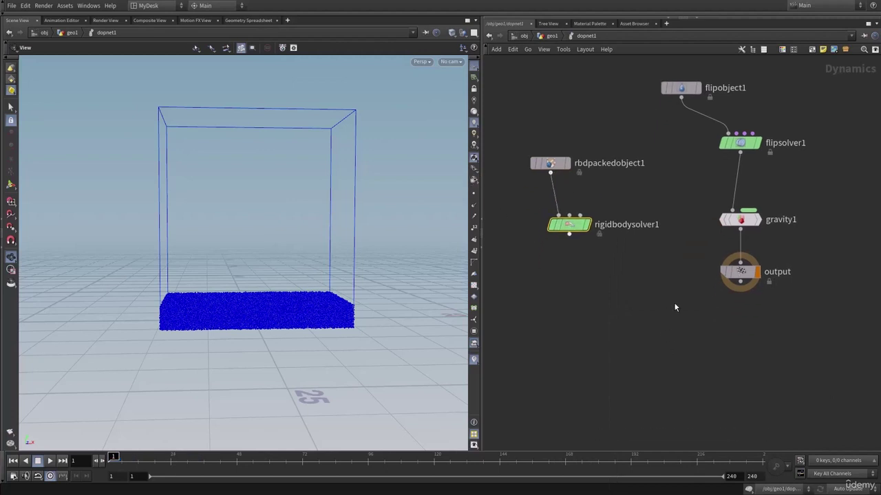
click(550, 163)
key(p)
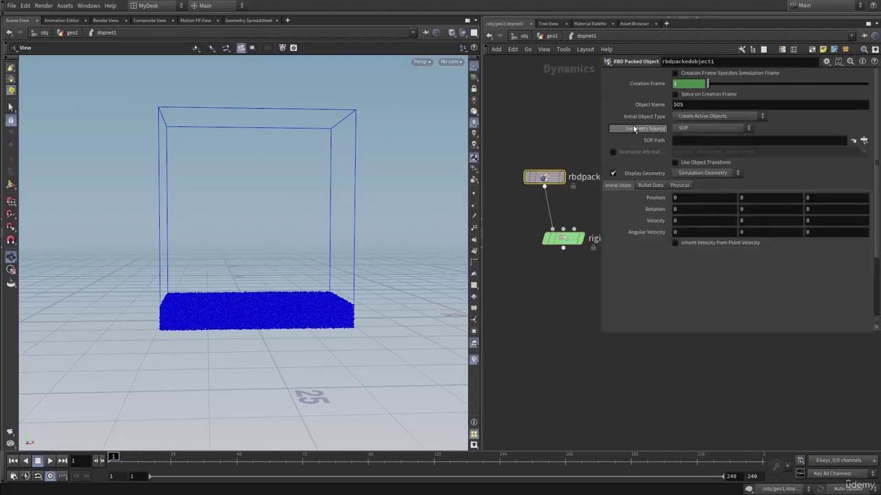
click(688, 128)
click(705, 155)
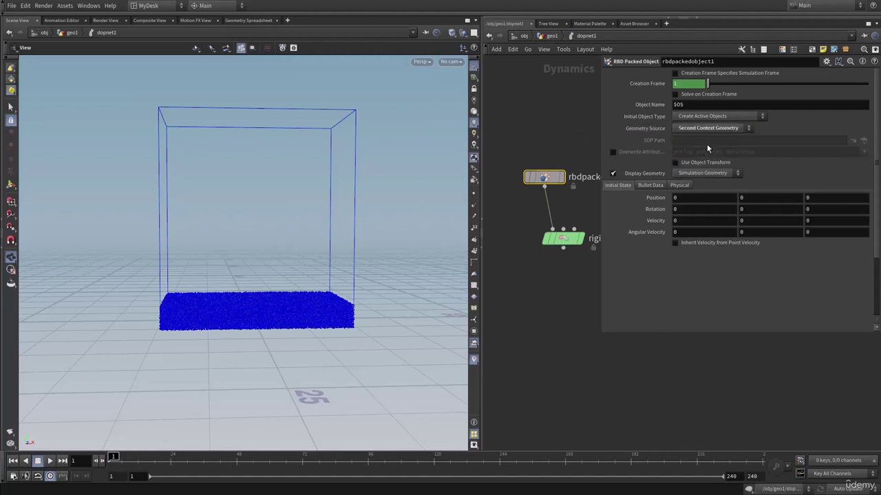
key(p)
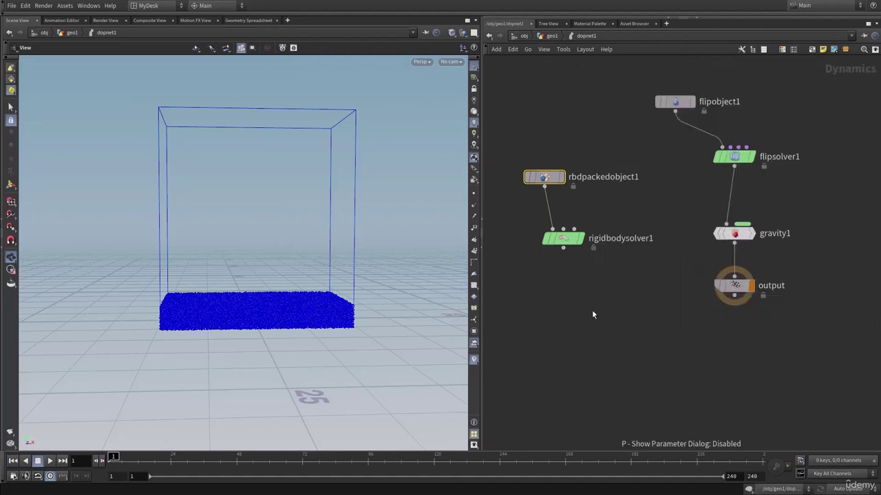
- Insert a Merge node between gravity1 and output, and connect rigidbodysolver1 to it
middle_drag(585, 305, 599, 285)
key(Tab)
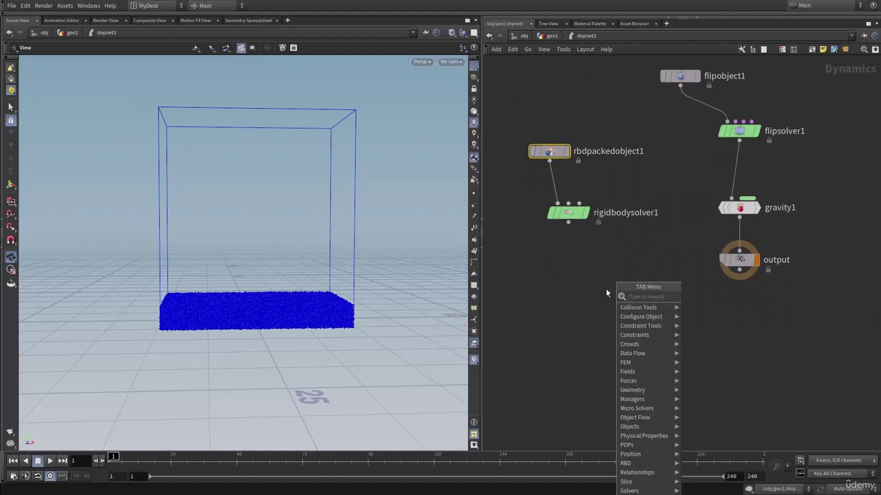
text(mer)
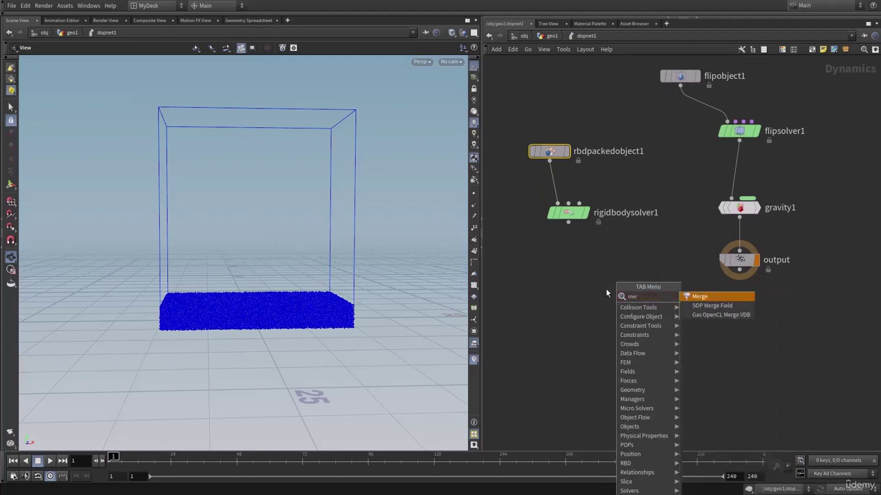
key(Return)
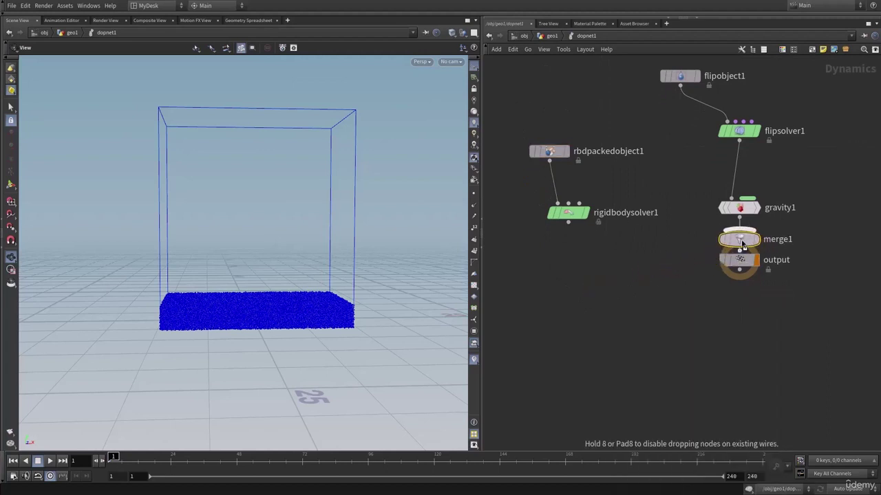
click(741, 246)
drag(740, 241, 707, 253)
click(567, 230)
click(707, 249)
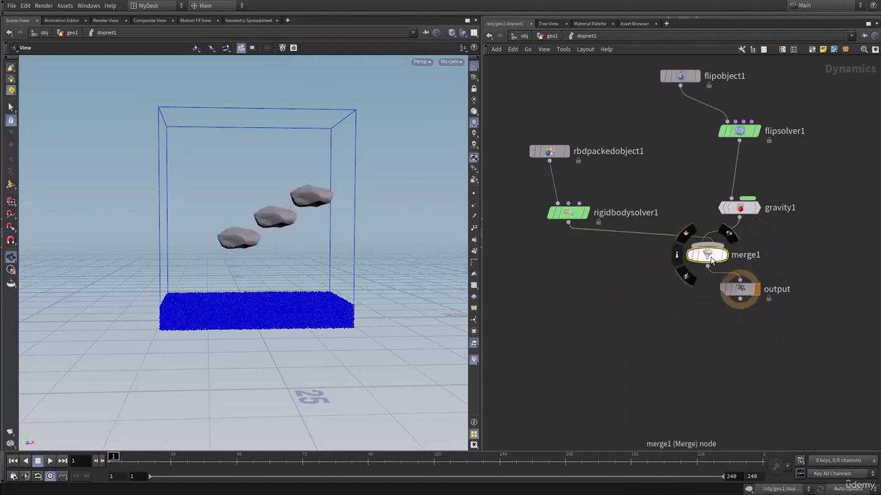
- Set merge1's Affector Relationship to Mutual and move gravity1 between merge1 and output
key(p)
click(696, 88)
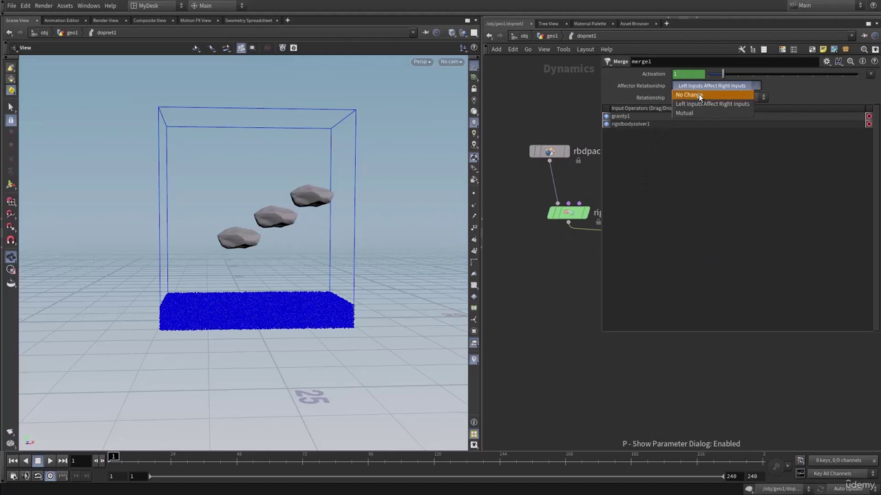
click(691, 112)
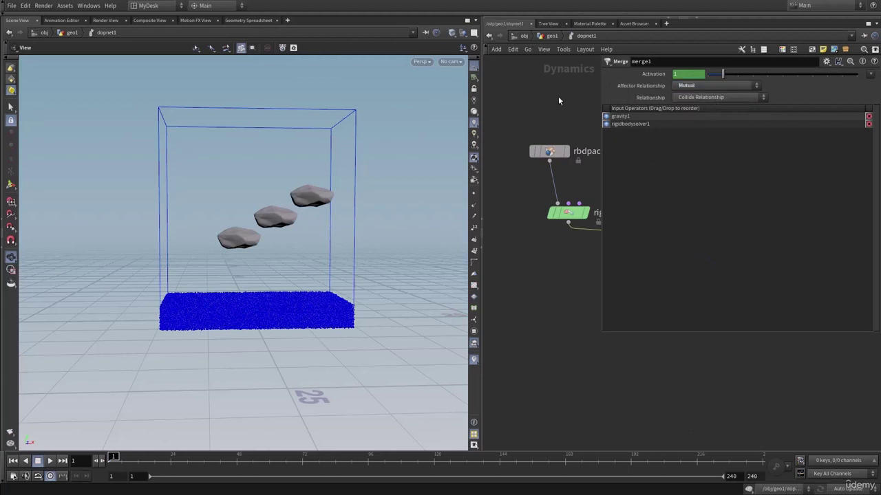
key(p)
drag(740, 208, 715, 297)
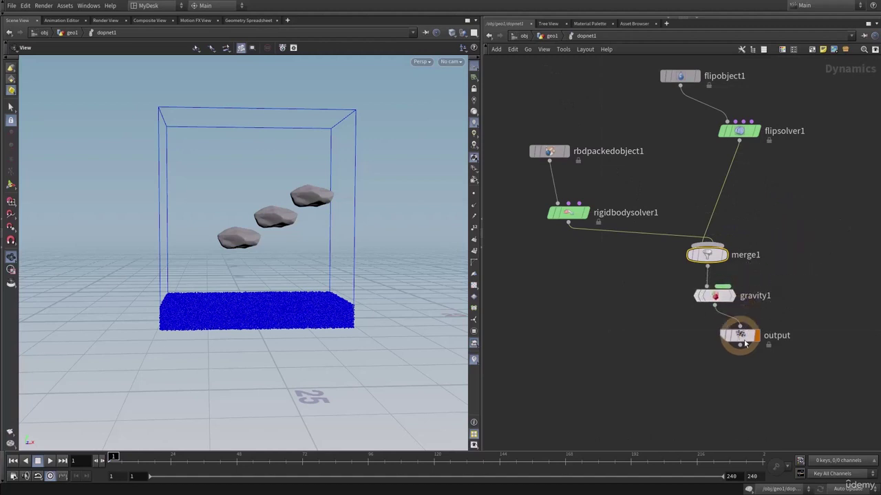
middle_drag(614, 269, 602, 304)
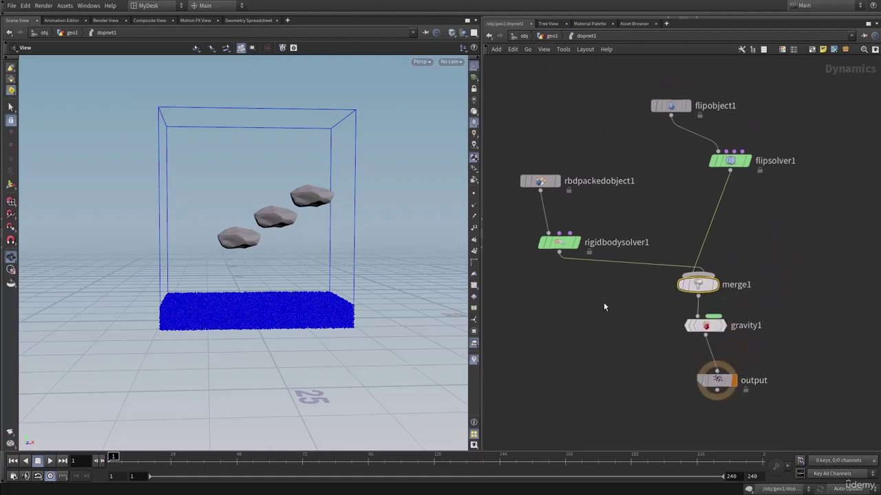
- Play the simulation to check how the rocks hit the fluid, then return to the first frame
drag(291, 271, 271, 265)
key(Up)
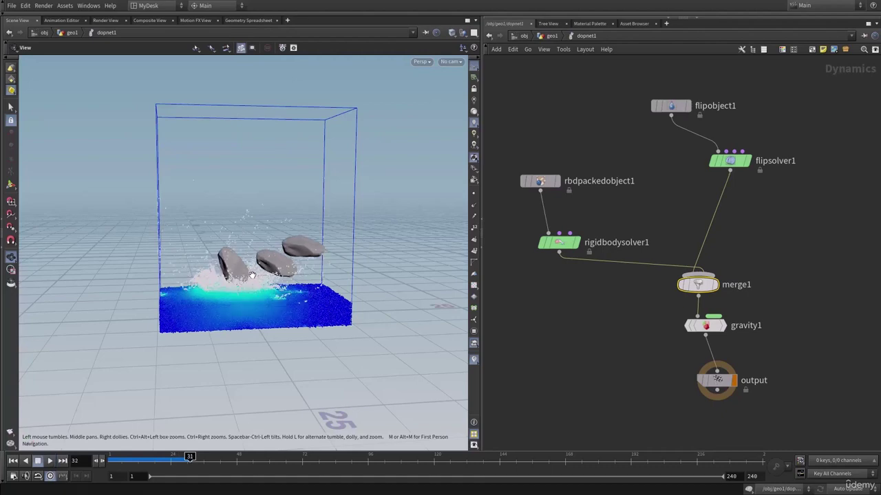
drag(225, 275, 250, 259)
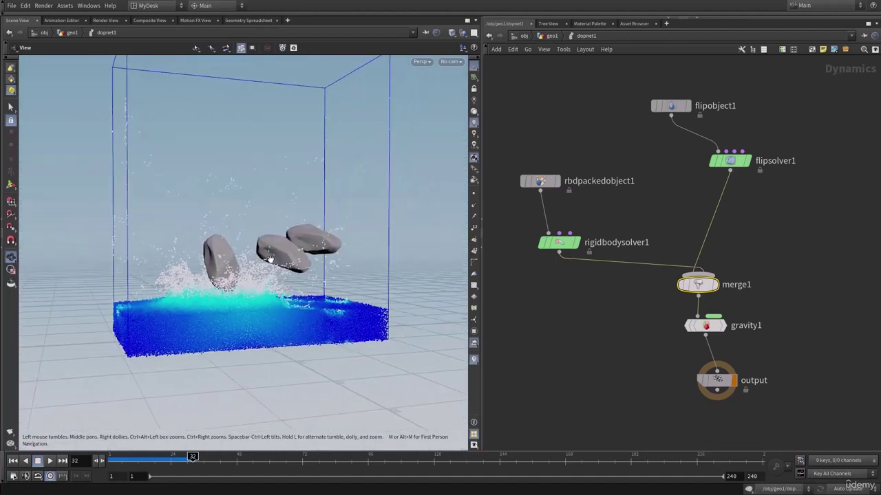
key(ctrl+Up)
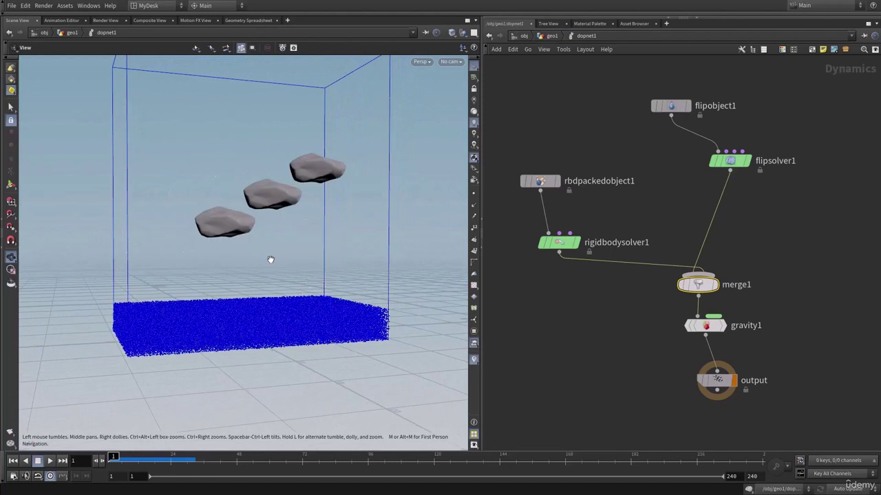
- Review the parameters of rbdpackedobject1
click(540, 183)
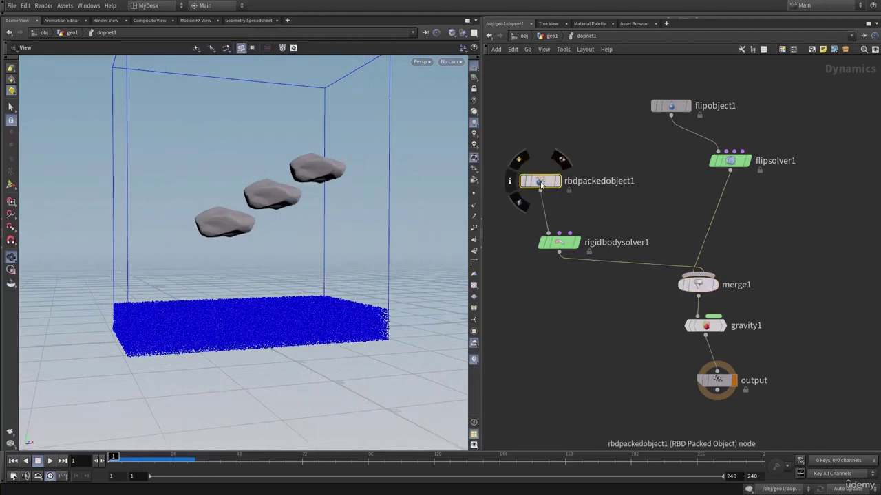
key(p)
middle_drag(584, 125, 575, 248)
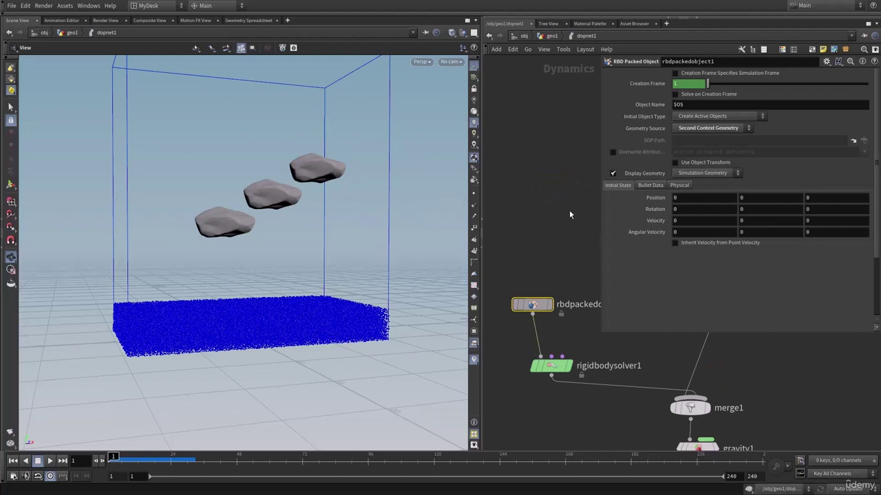
middle_drag(555, 198, 545, 174)
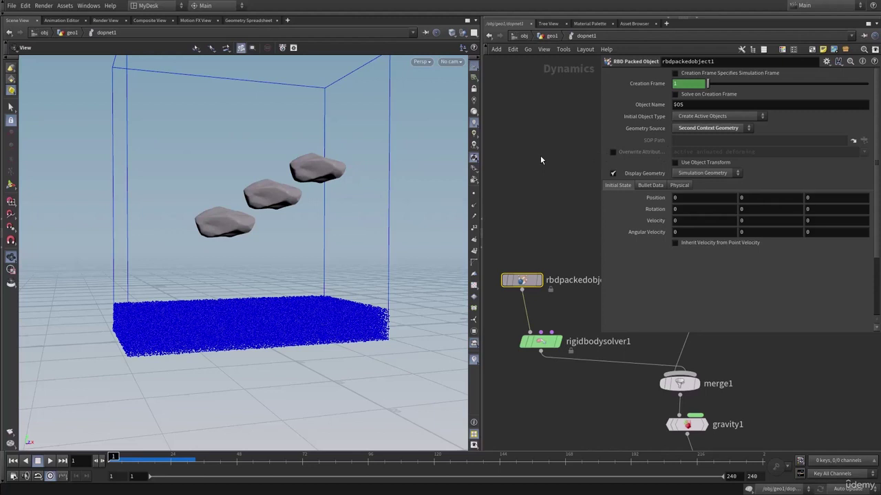
key(p)
middle_drag(554, 165, 580, 117)
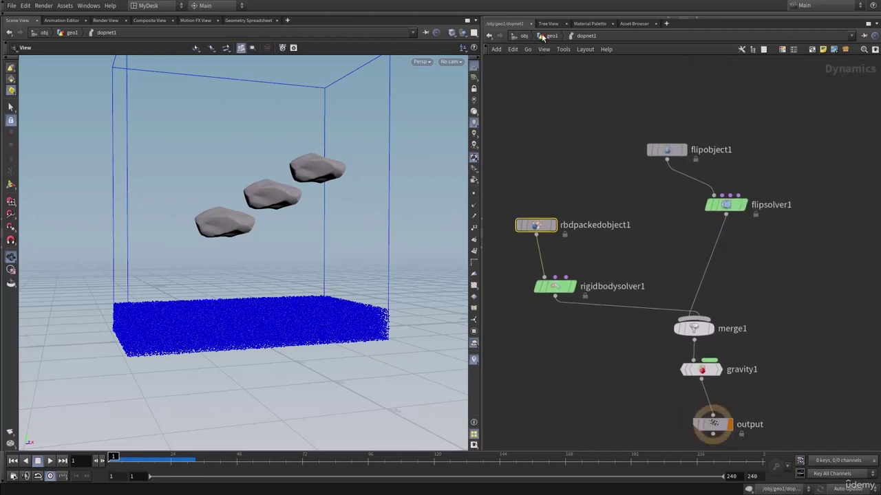
- Return to the geo1 network and insert an Attribute Wrangle between assemble1 and dopnet1
click(549, 36)
scroll(691, 302, up, 4)
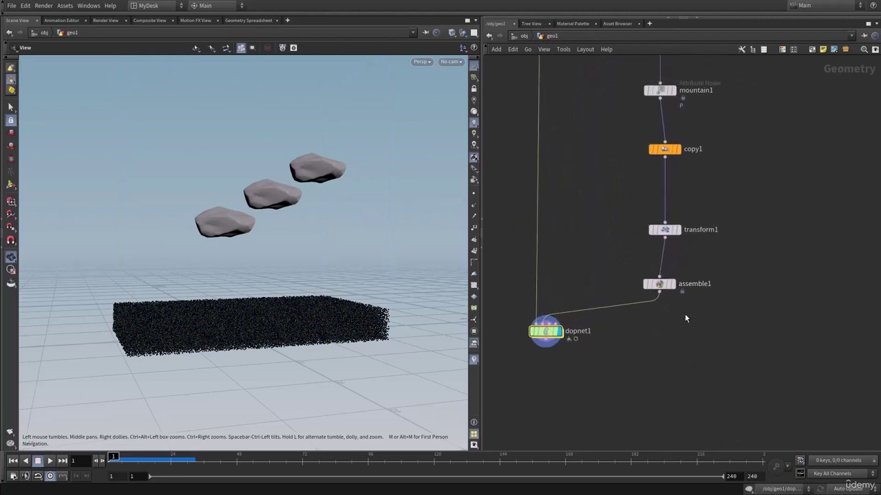
key(Tab)
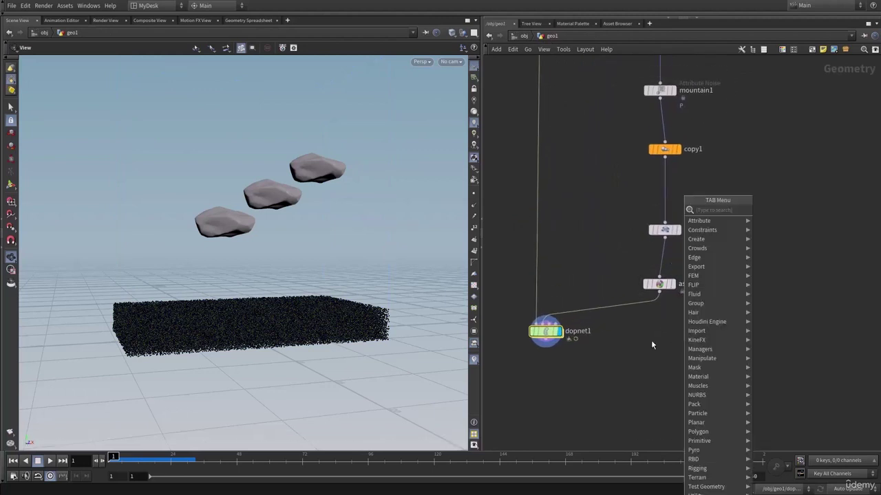
text(attwr)
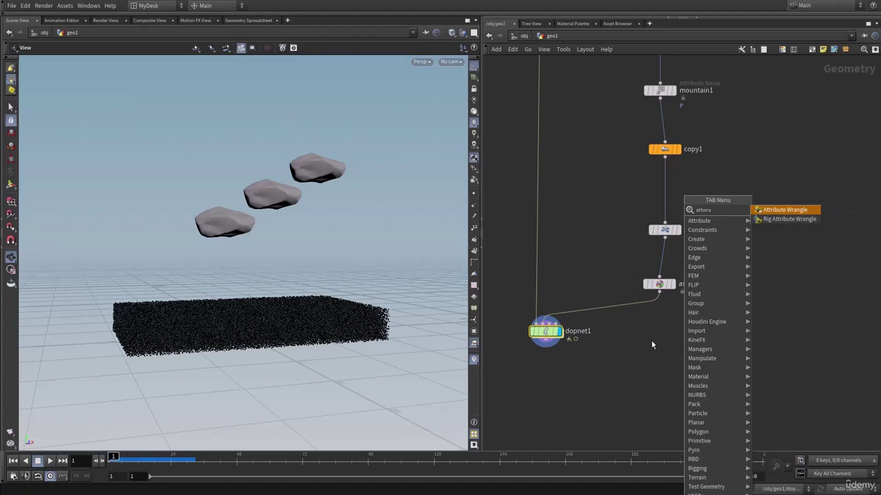
text(a)
key(Return)
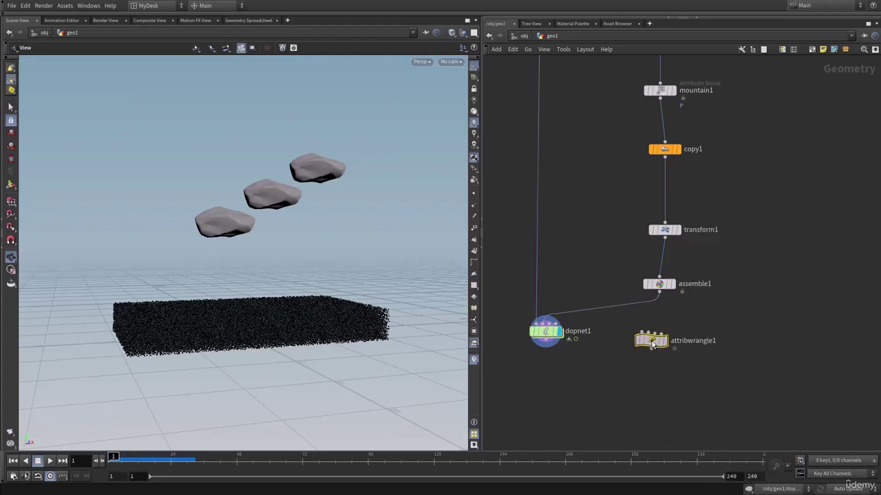
click(637, 308)
drag(636, 309, 653, 317)
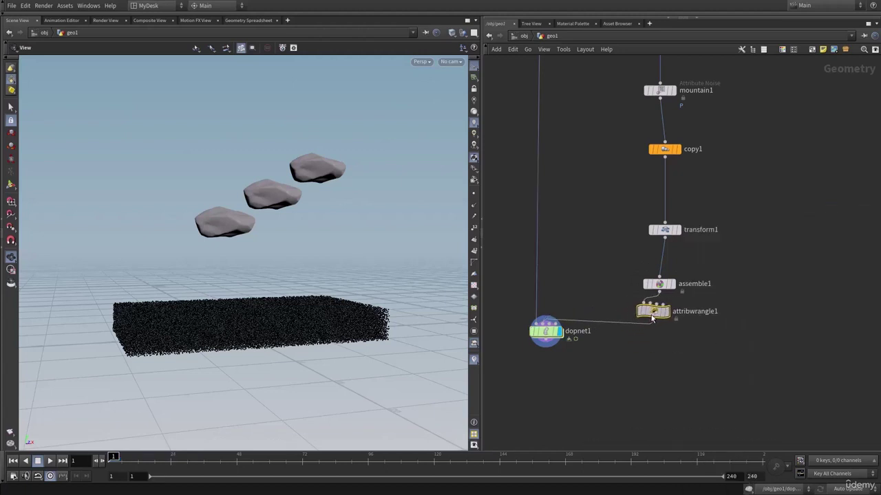
- Enter the VEX expression "i@active = 0;" in attribwrangle1 to make the packed rocks inactive
key(p)
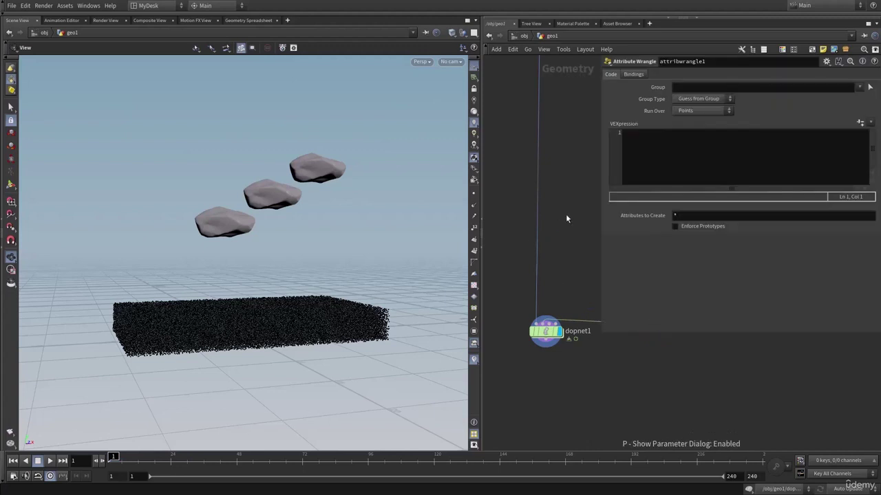
click(688, 157)
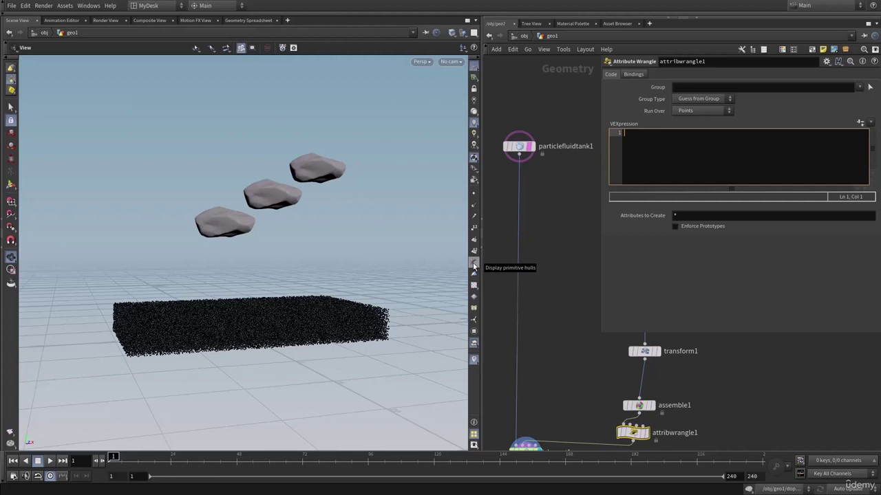
text(i)
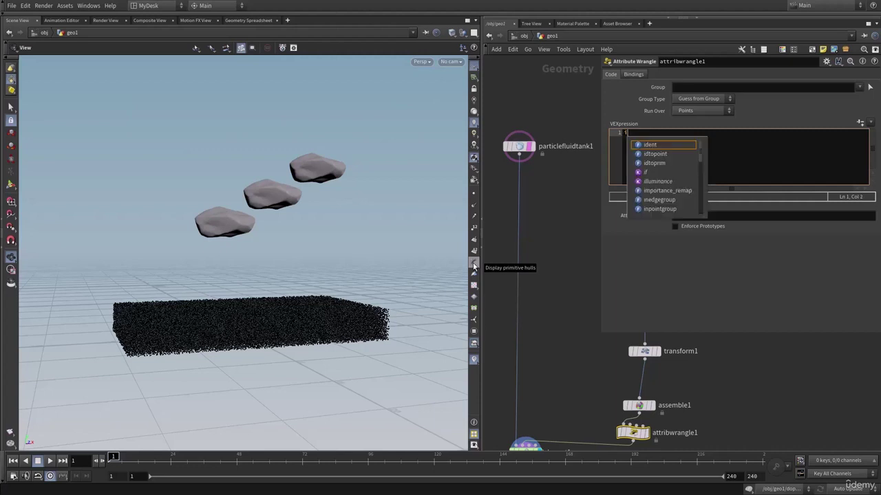
text(@ac)
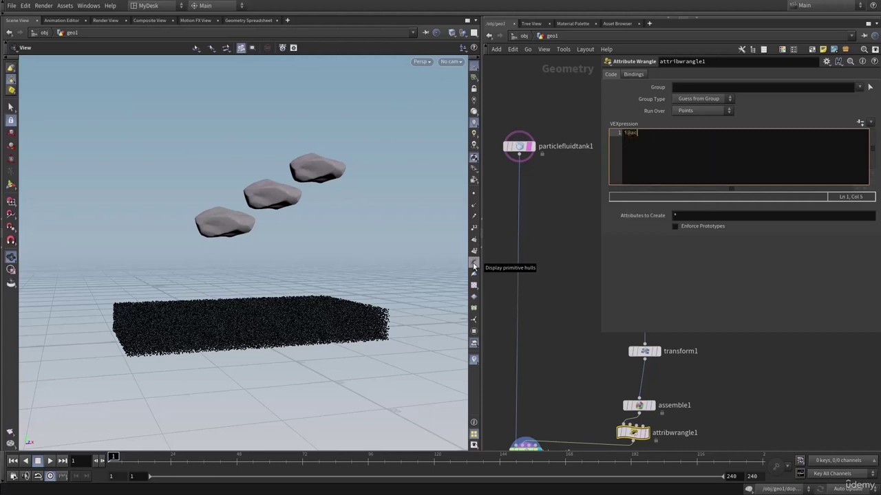
text(tive = 0;)
click(551, 275)
- Play the simulation to check how the inactive rocks behave above the fluid
middle_drag(727, 393, 721, 351)
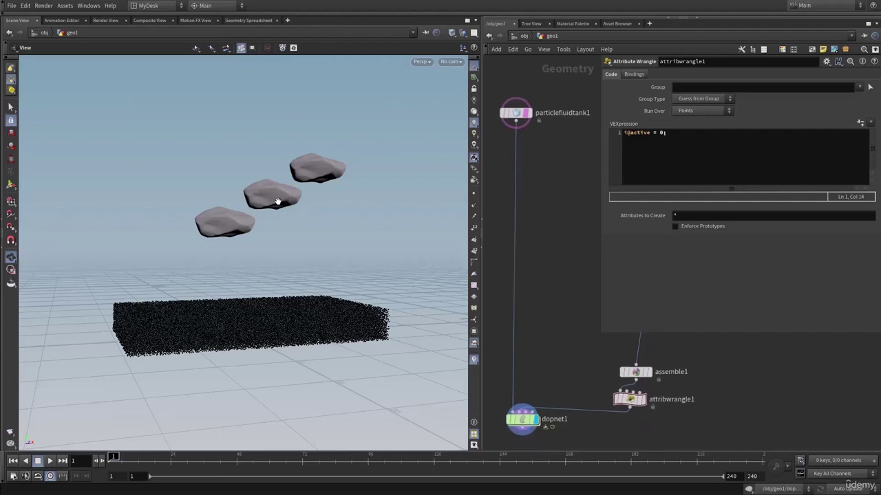
key(Up)
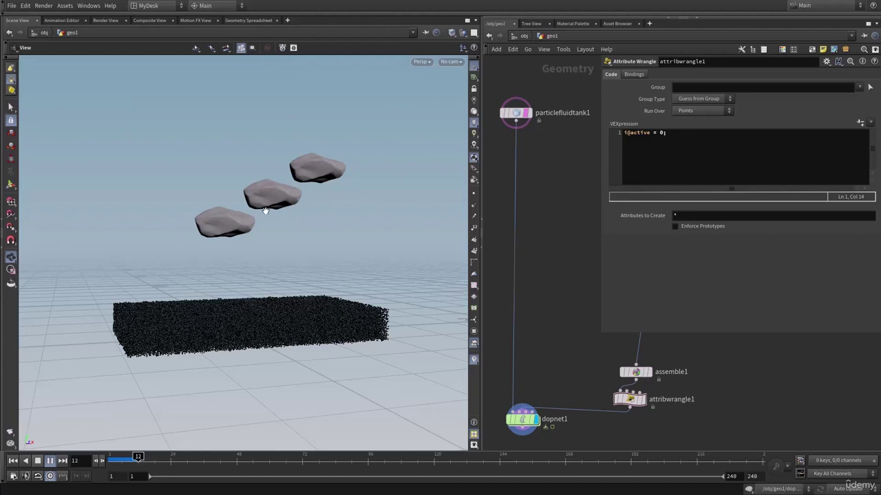
drag(266, 209, 269, 205)
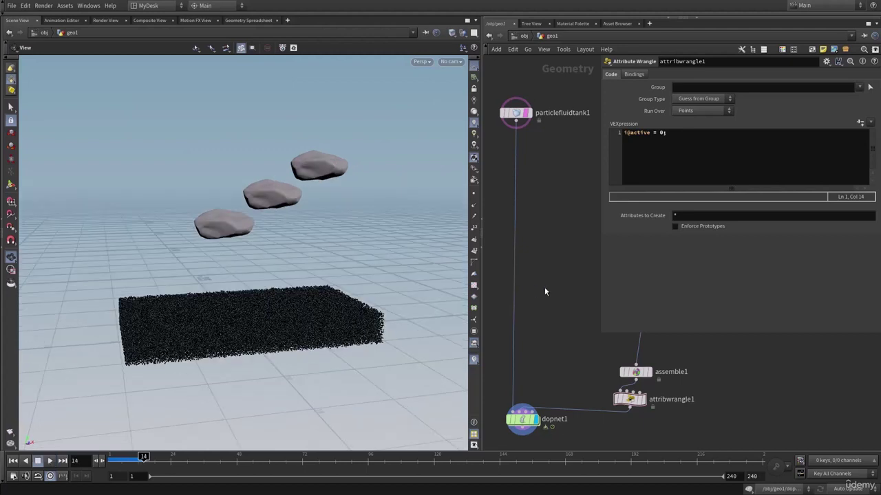
key(p)
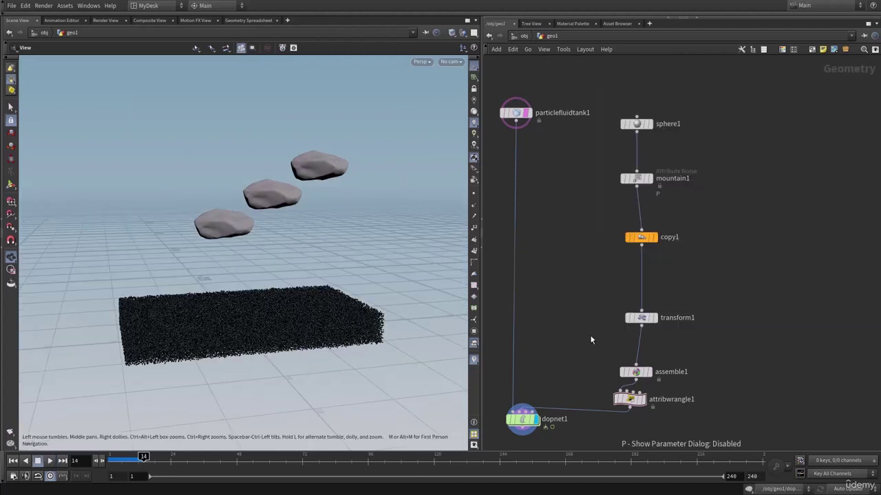
- Enter dopnet1 and set the Y component of rbdpackedobject1's initial Velocity to -10
middle_drag(522, 421, 546, 320)
double_click(547, 317)
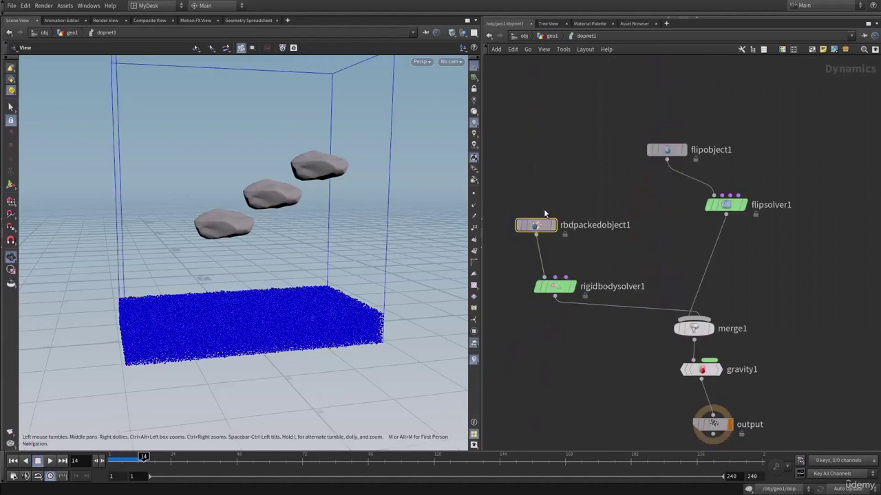
key(p)
middle_drag(575, 178, 577, 220)
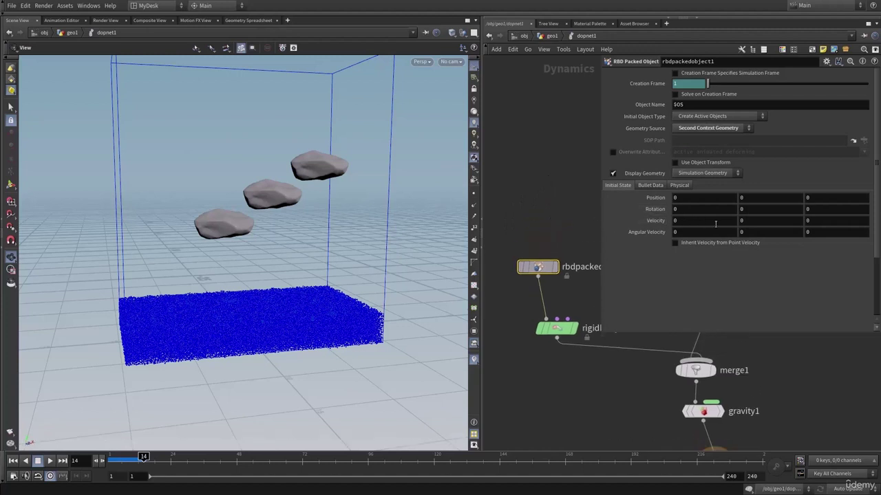
click(766, 224)
text(-10)
key(Return)
- Play the simulation to check the effect of the rocks' initial velocity, and return to the first frame
key(Up)
key(Up)
key(ctrl+Up)
key(Up)
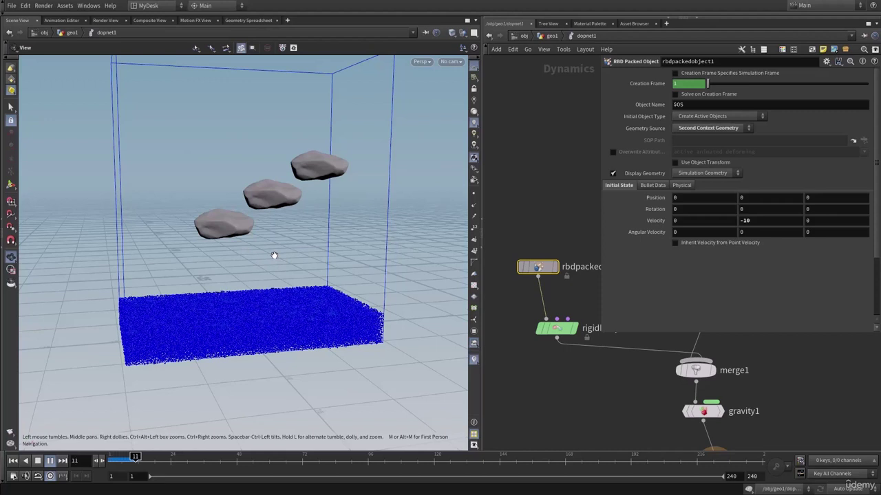
drag(268, 219, 272, 232)
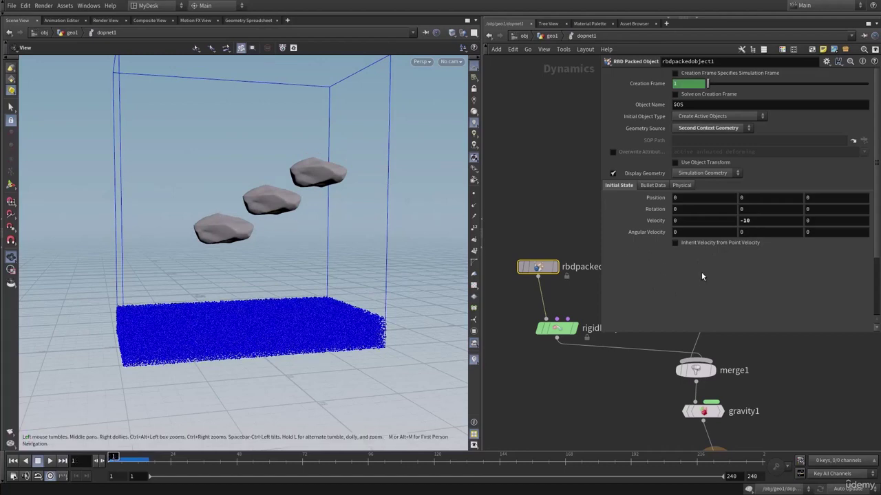
- Reset the Y component of rbdpackedobject1's initial Velocity to 0
click(755, 221)
text(0)
key(Return)
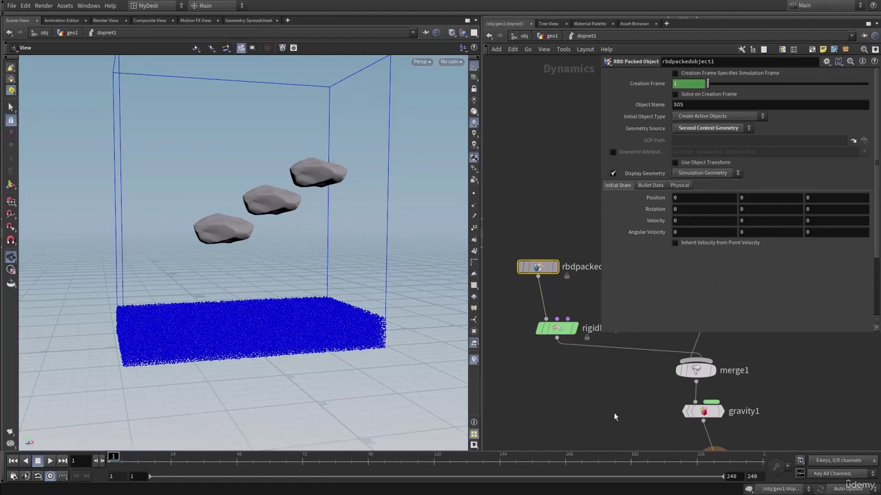
key(p)
- Review merge1's affector relationship and the order of its input operators
middle_drag(606, 388, 591, 259)
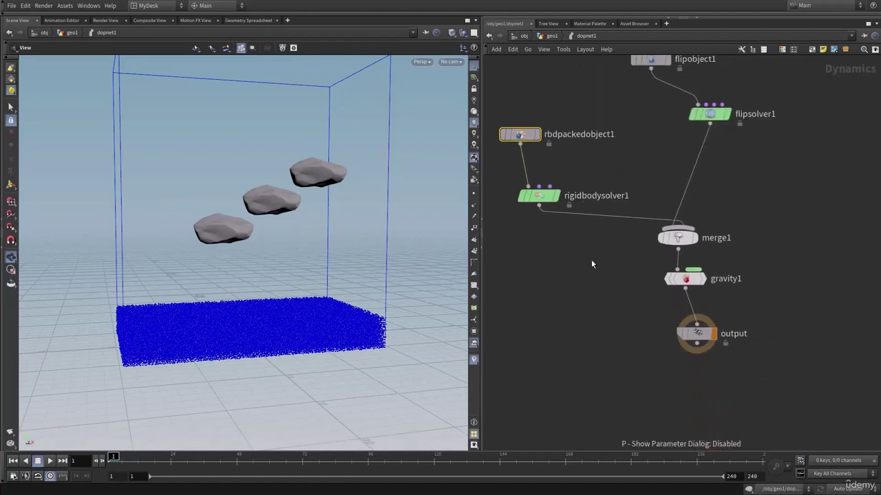
click(678, 238)
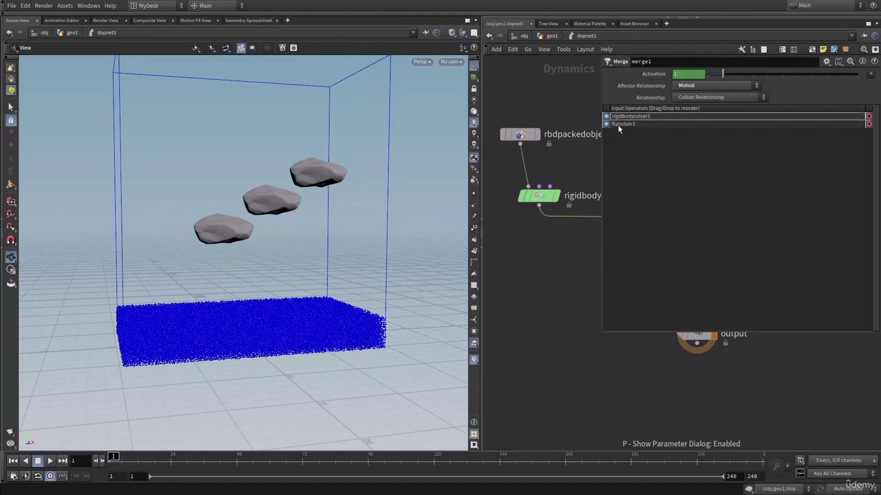
key(h)
key(p)
middle_drag(527, 287, 519, 315)
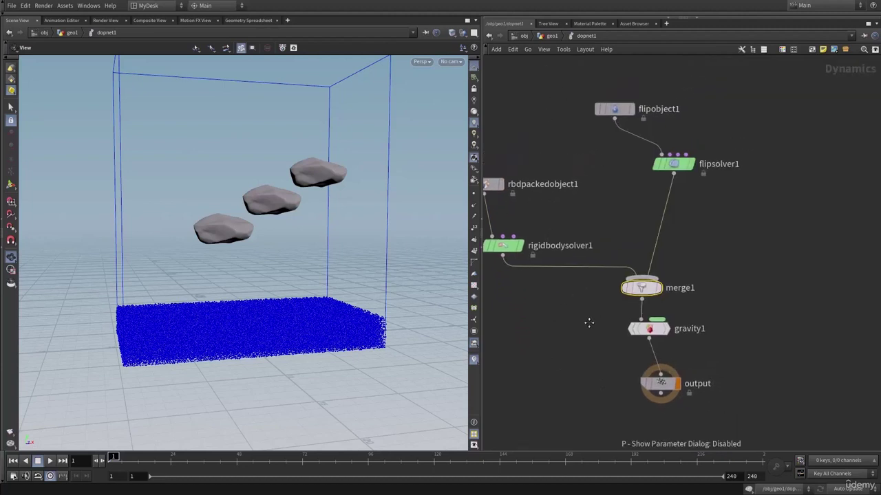
- Reposition merge1 slightly and set its Affector Relationship to Left Inputs Affect Right Inputs
middle_drag(589, 221, 626, 229)
drag(530, 180, 550, 253)
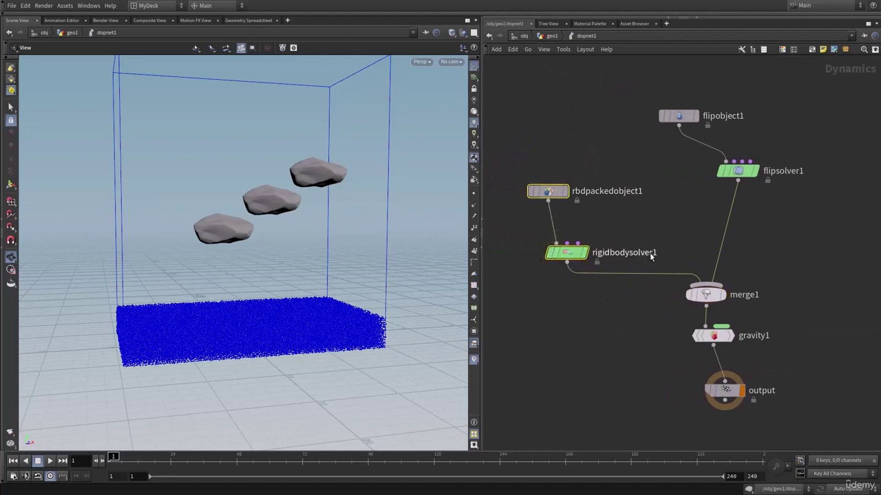
drag(712, 299, 699, 290)
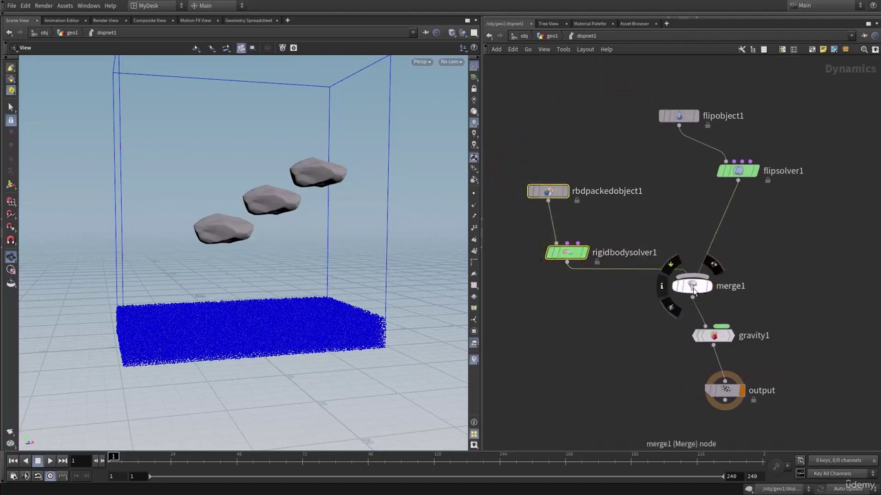
middle_drag(631, 324, 617, 335)
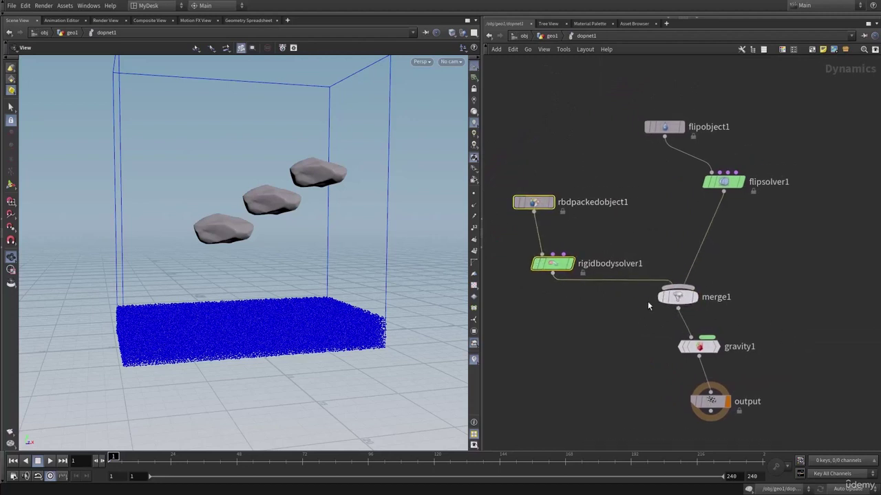
key(p)
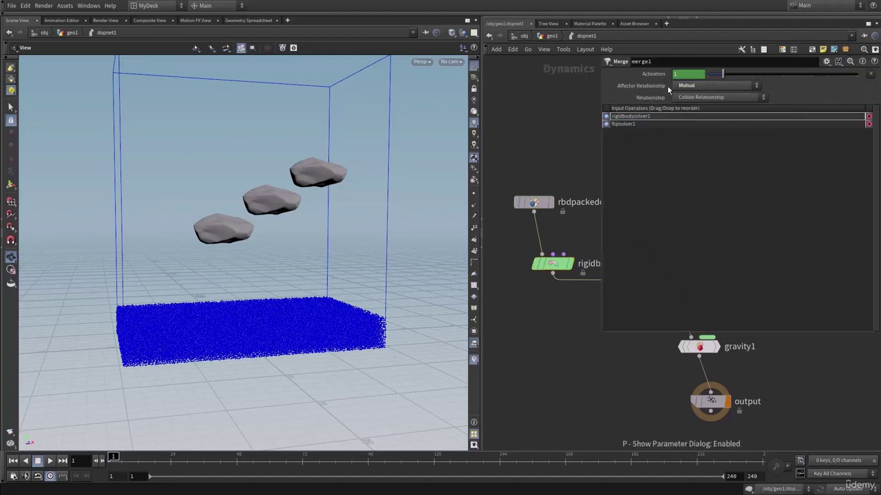
click(689, 87)
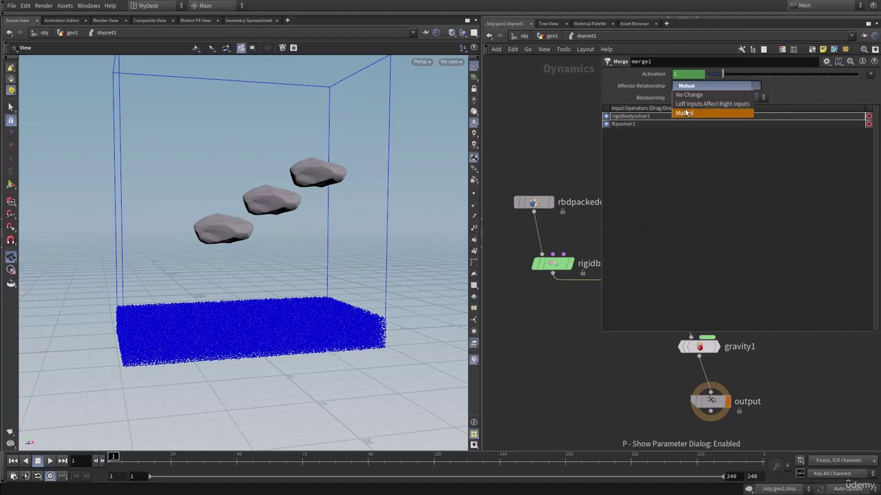
click(714, 105)
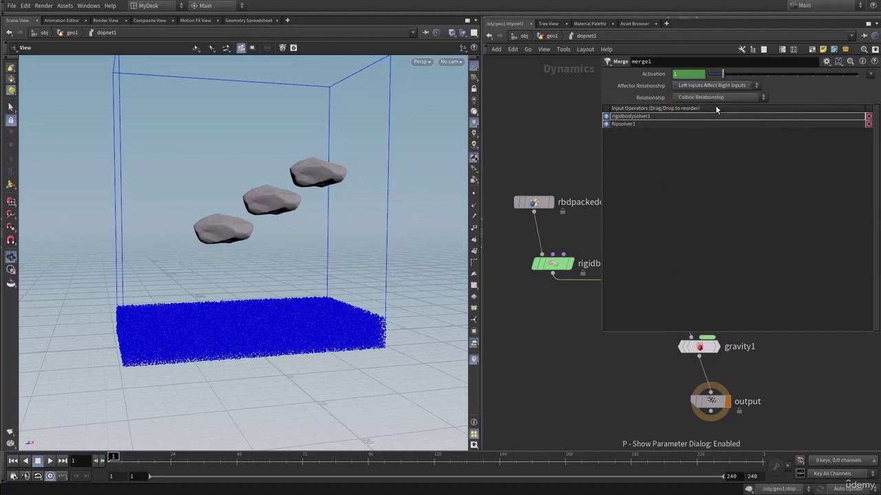
- Return to the geo1 network and bypass attribwrangle1
click(551, 35)
key(p)
mouse_move(653, 296)
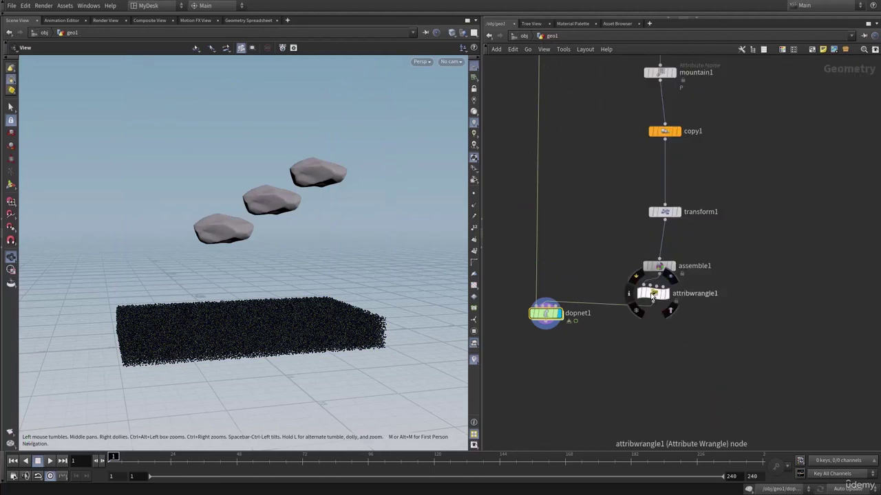
click(635, 276)
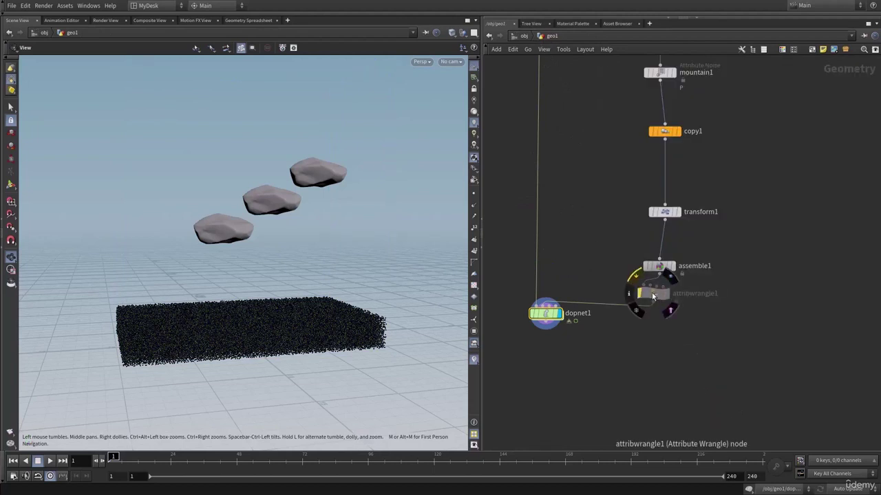
- Enter dopnet1, play the simulation to check the rocks falling through the fluid, and return to the first frame
double_click(545, 314)
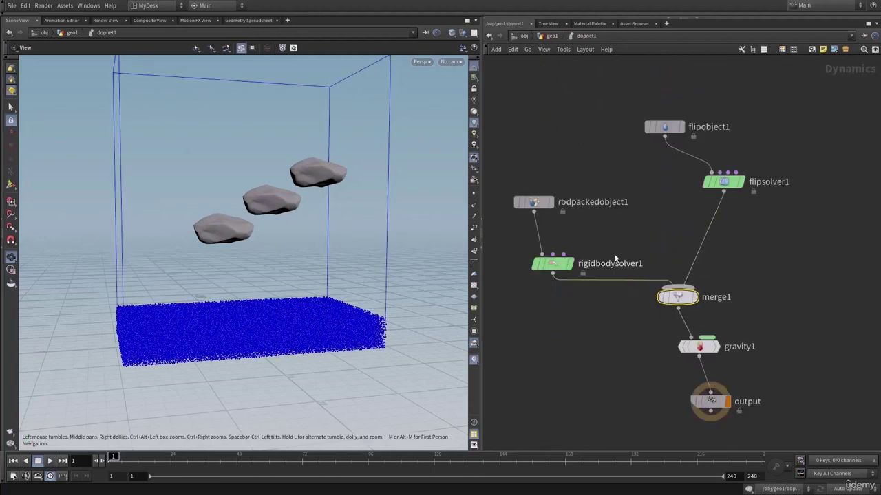
drag(241, 217, 264, 216)
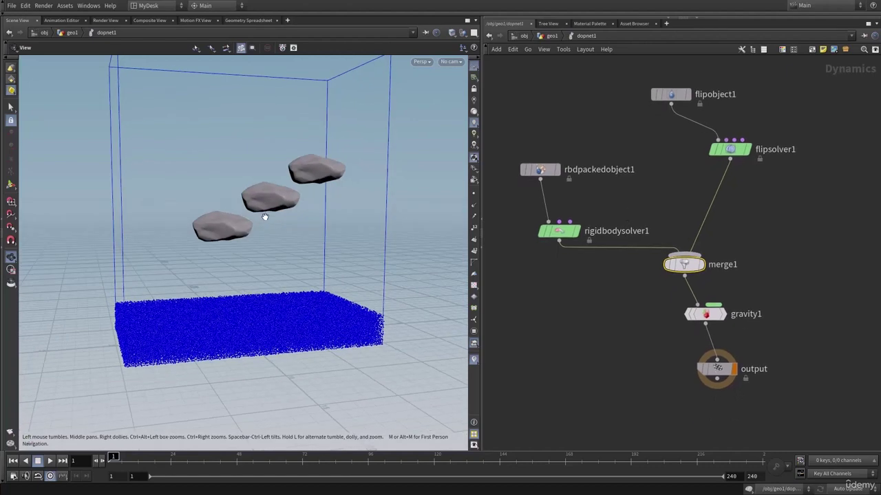
key(Up)
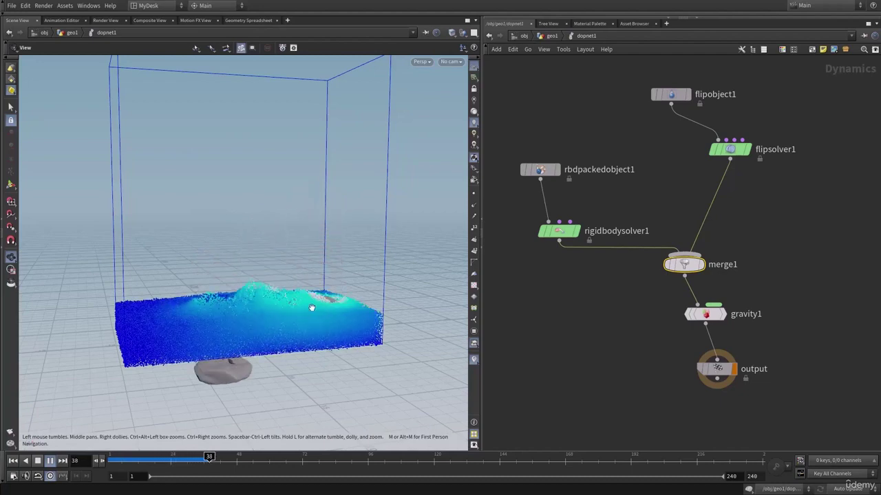
key(Up)
right_drag(291, 303, 256, 306)
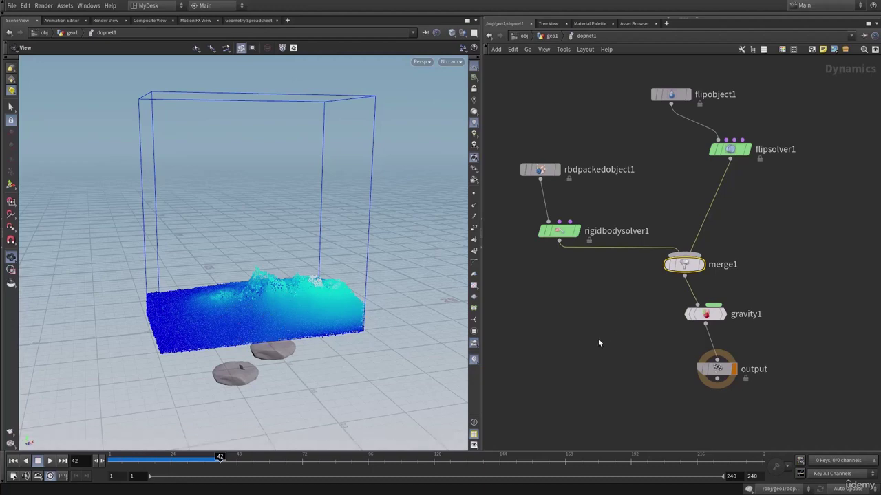
key(ctrl+Up)
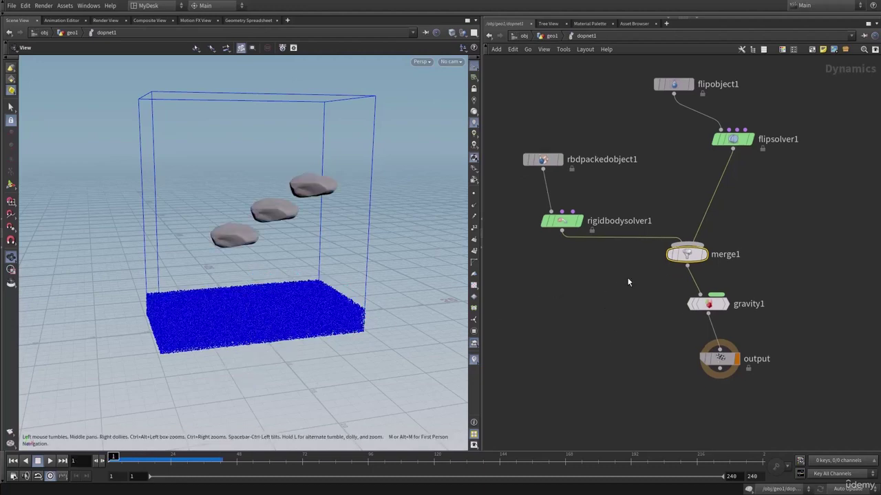
- Add a Ground Plane node to the dopnet1 network below rigidbodysolver1
key(Tab)
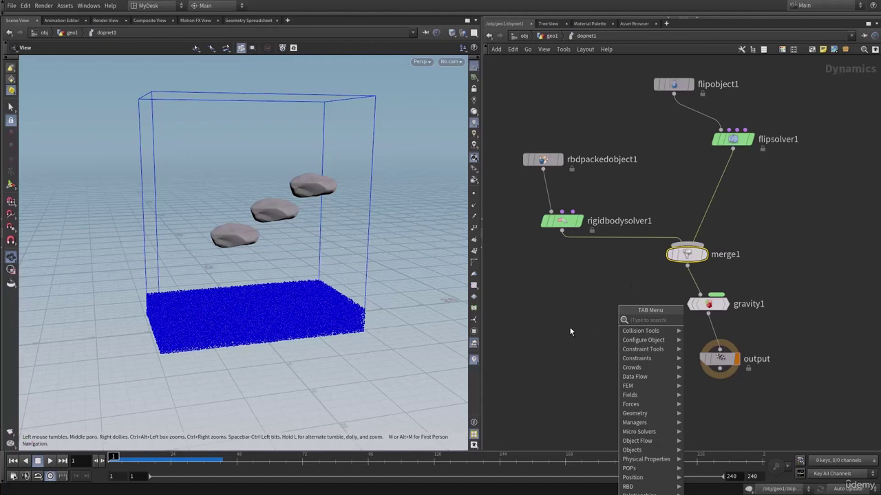
text(grou)
key(Return)
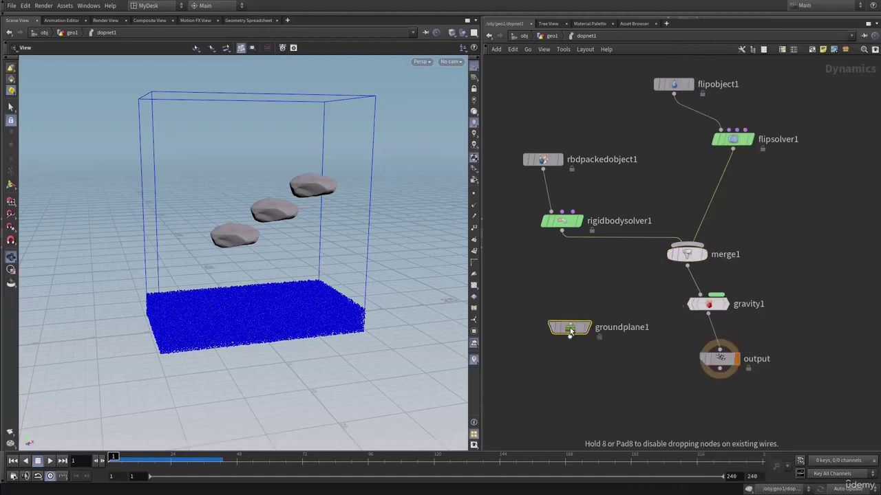
click(569, 327)
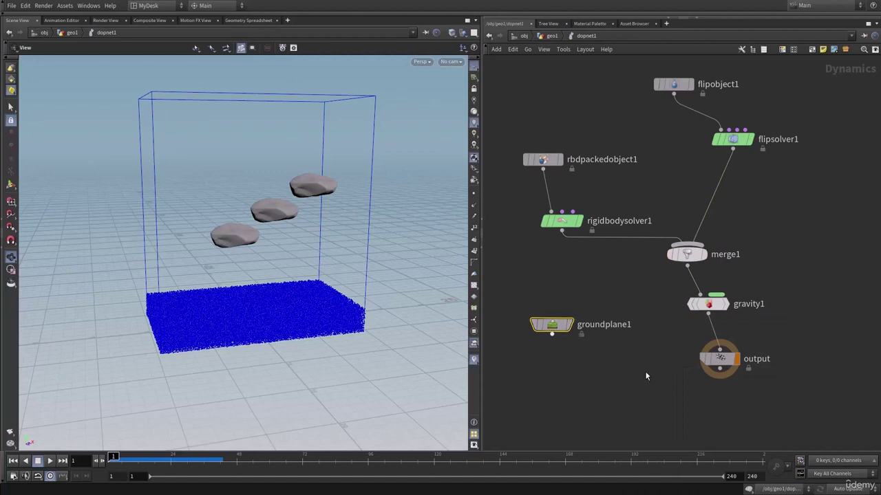
- Add a second Merge node and insert it between gravity1 and output
key(Tab)
text(mer)
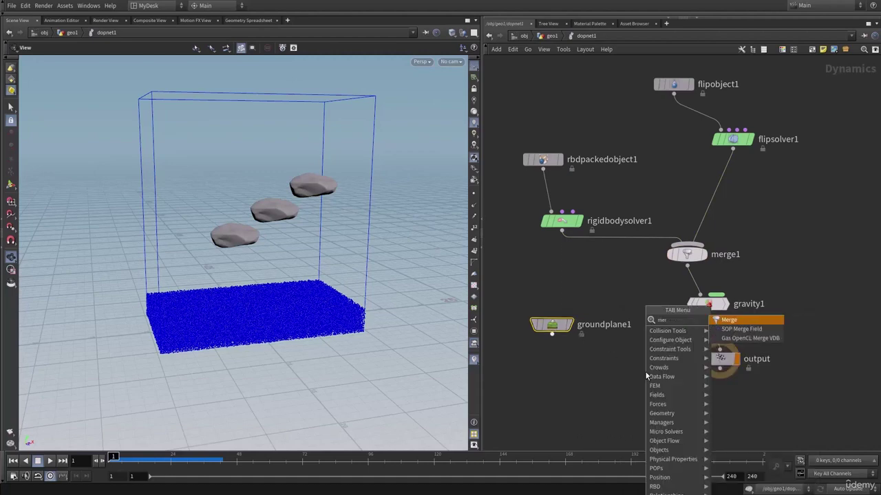
text(g)
key(Return)
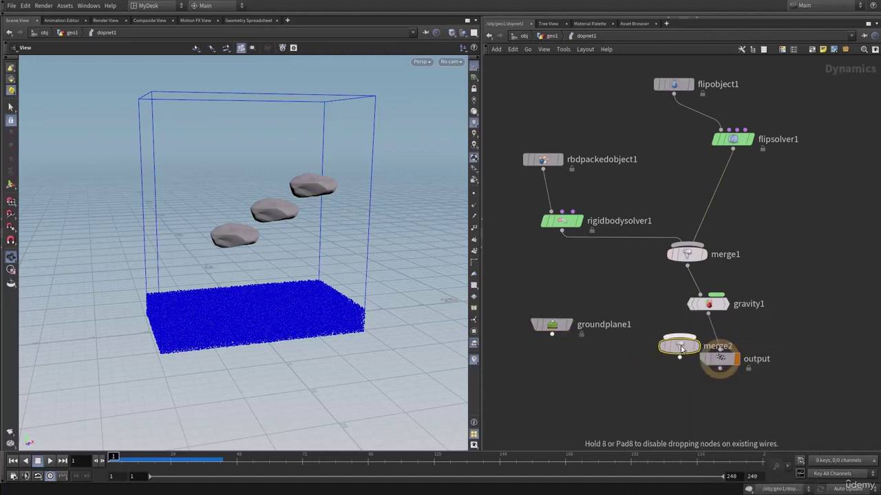
click(714, 337)
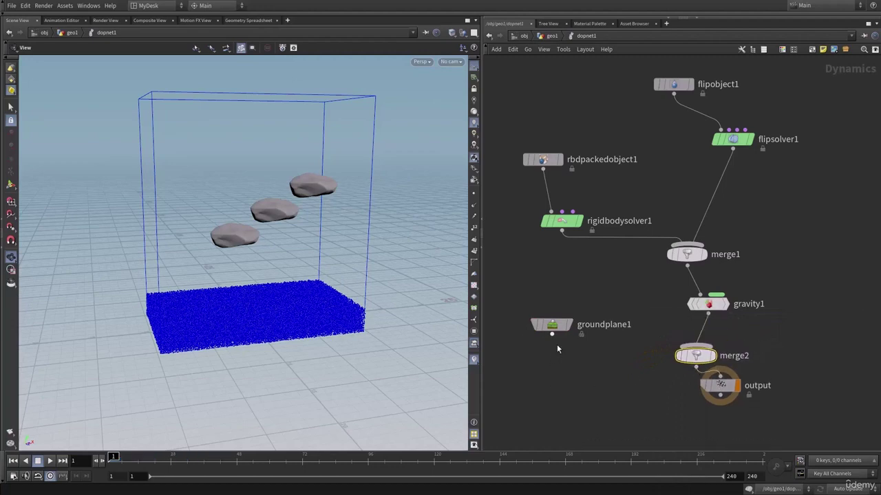
- Connect groundplane1 to merge2 and set merge2's Affector Relationship to Mutual
click(552, 334)
click(695, 345)
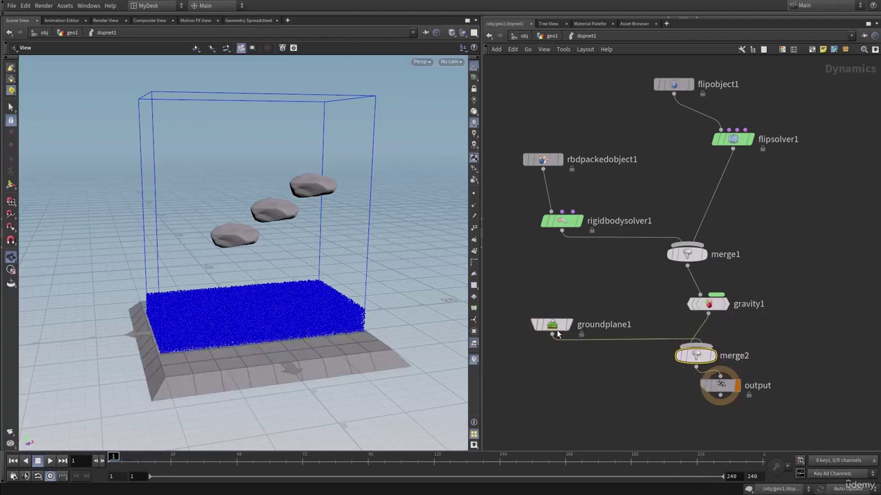
mouse_move(697, 366)
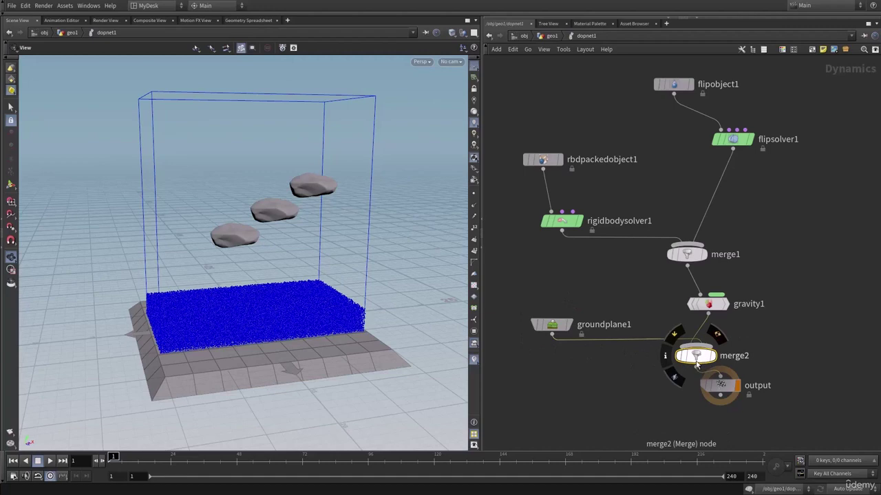
key(p)
click(691, 87)
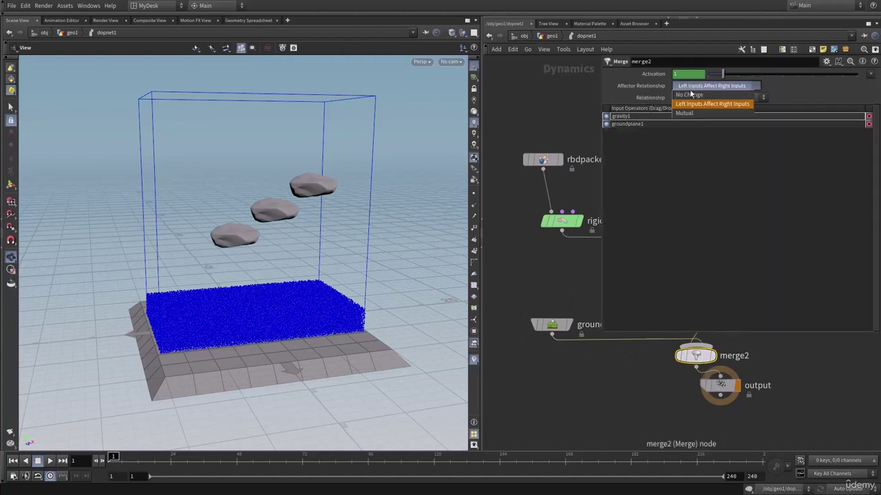
click(716, 111)
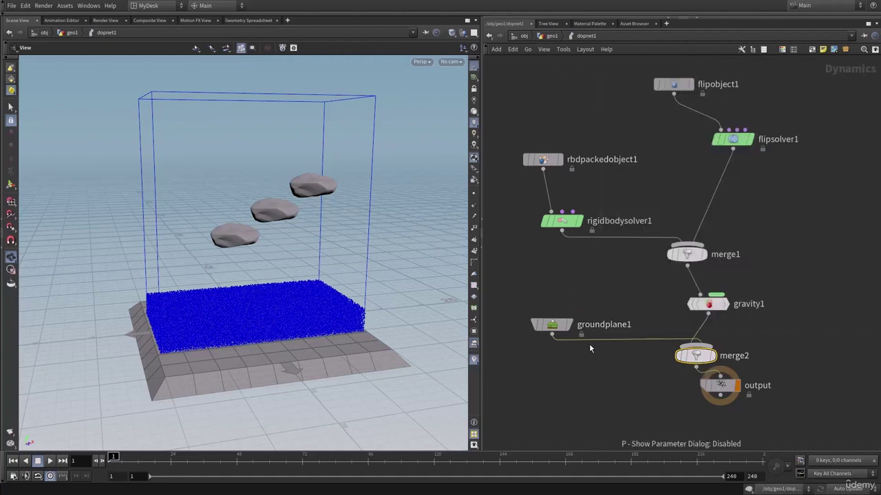
- Play the simulation to check the rocks landing on the ground plane, and return to the first frame
middle_drag(590, 382, 597, 337)
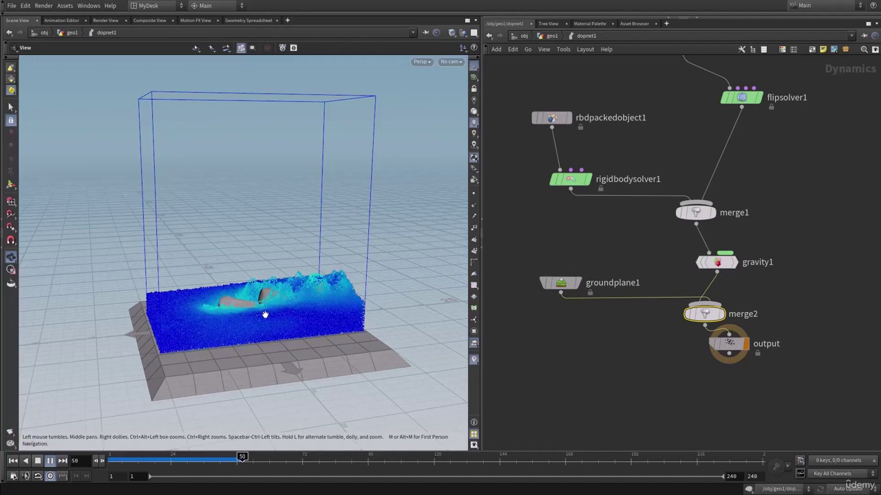
key(Escape)
key(ctrl+Up)
drag(266, 311, 290, 272)
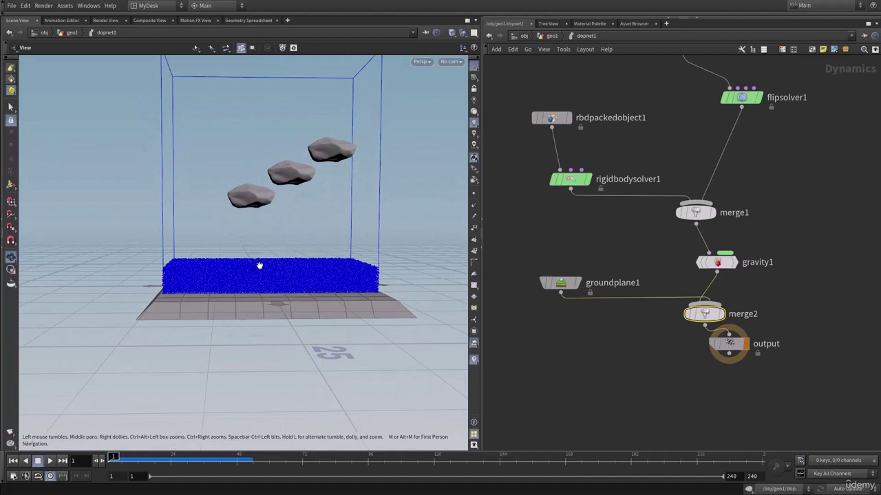
drag(255, 267, 256, 278)
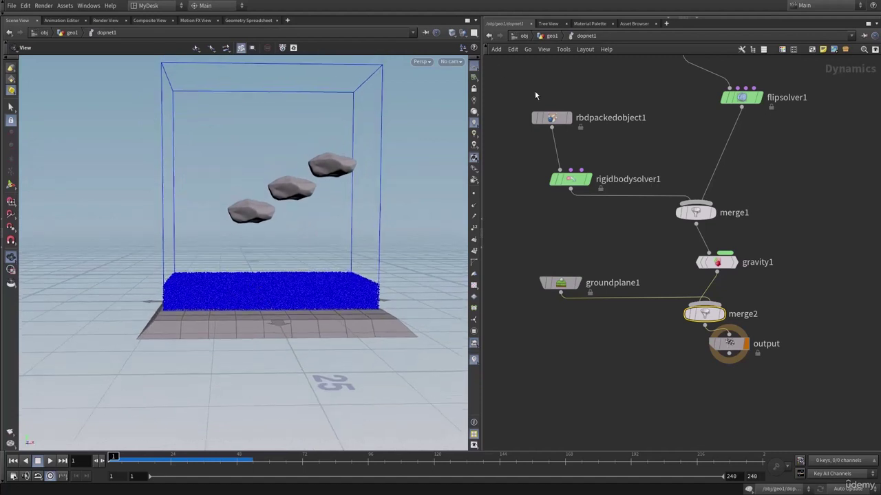
- Return to the geo1 network and display particlefluidtank1
click(549, 36)
middle_drag(569, 194, 583, 314)
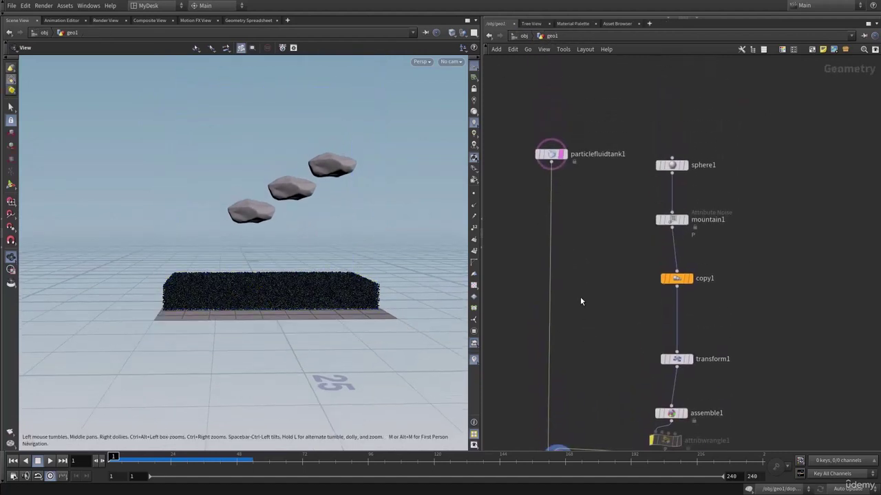
middle_drag(598, 245, 616, 202)
mouse_move(577, 113)
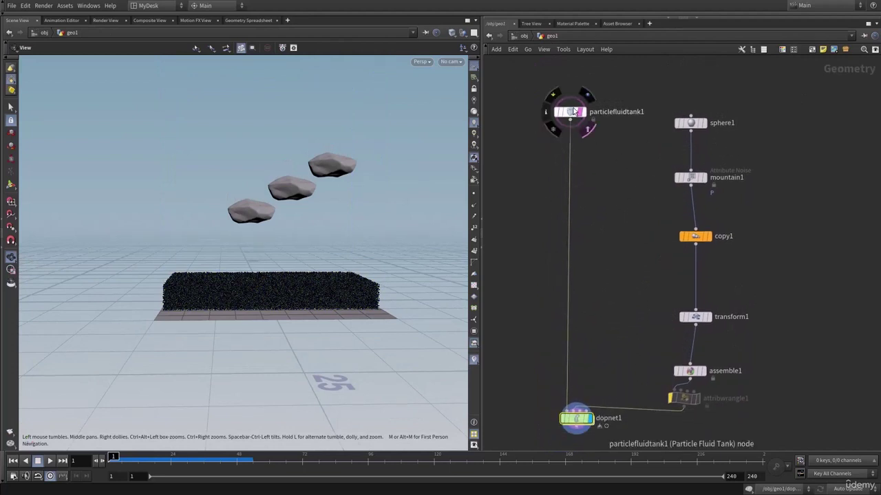
key(r)
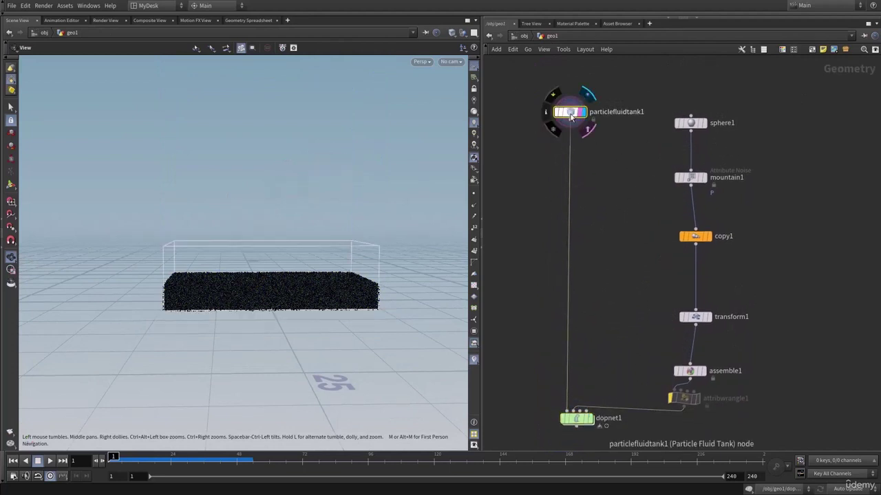
- Raise particlefluidtank1's Water Level and increase the tank's vertical size so the fluid is deeper
key(p)
drag(831, 96, 872, 99)
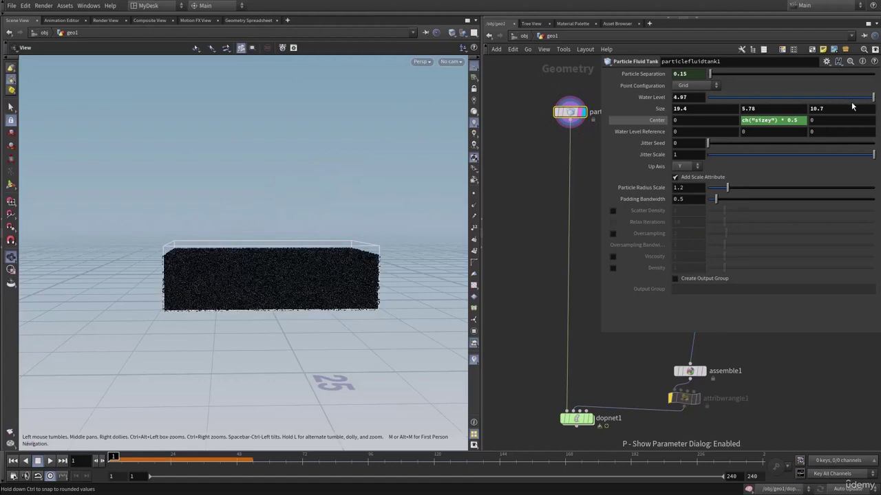
middle_drag(765, 108, 868, 109)
middle_drag(682, 97, 696, 97)
key(p)
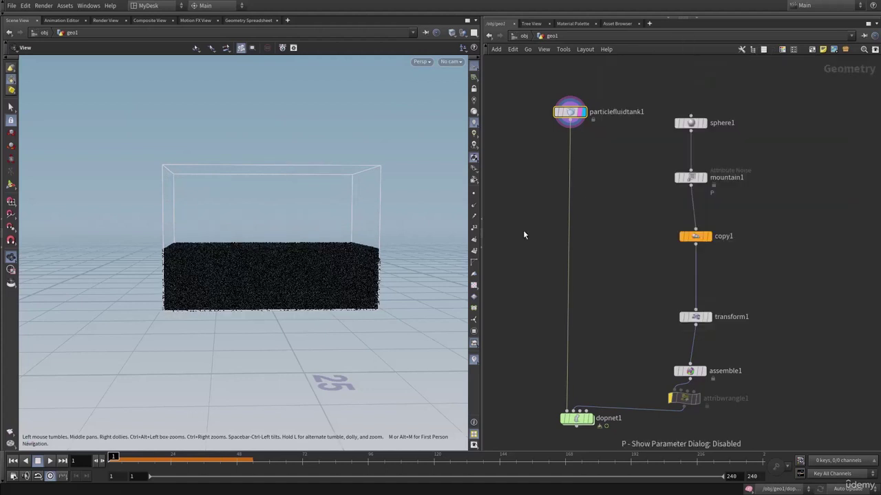
- Display dopnet1 in the viewport and enter its network
click(589, 419)
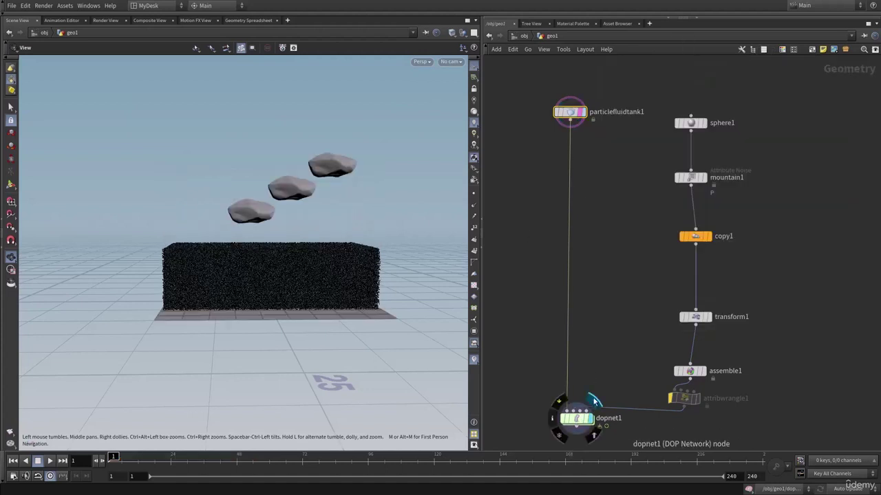
middle_drag(604, 347, 609, 287)
double_click(586, 357)
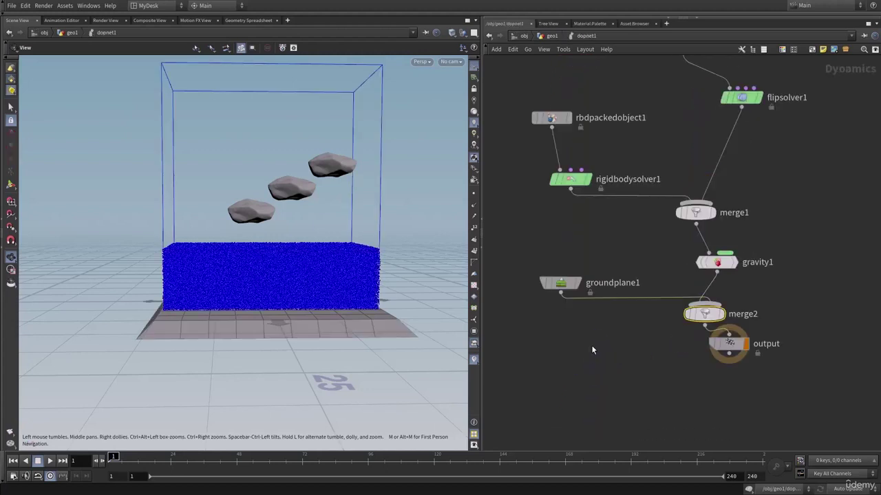
- Play the simulation to check the rocks sinking into the deeper fluid, and return to the first frame
key(Up)
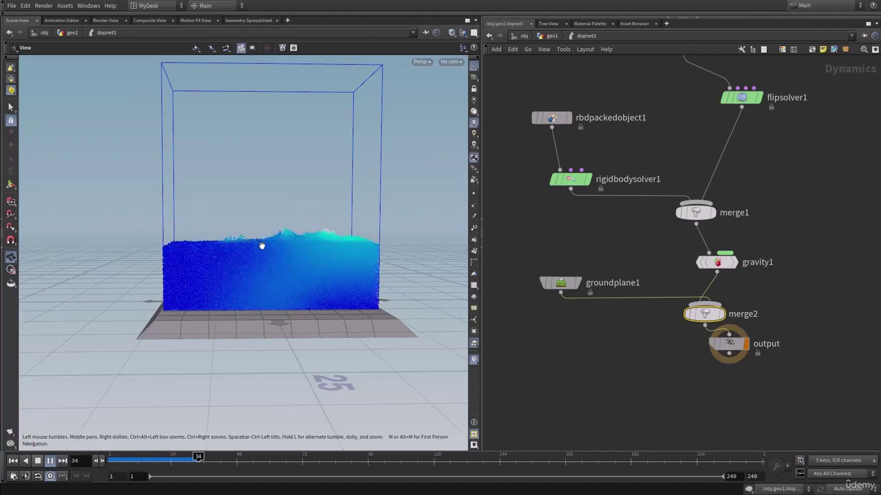
mouse_move(267, 243)
mouse_down()
mouse_move(298, 264)
mouse_move(257, 232)
mouse_up()
key(ctrl+Up)
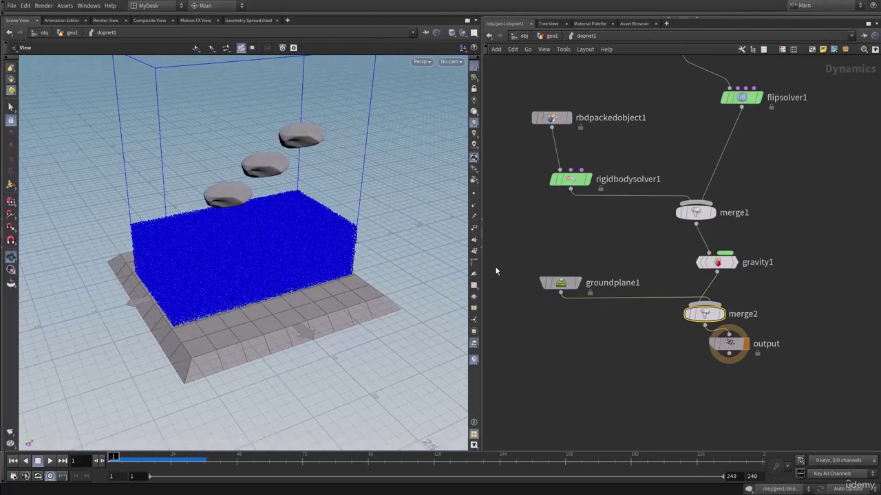
- Look at the rigidbodysolver1 settings and open the parameters of rbdpackedobject1
click(570, 180)
key(p)
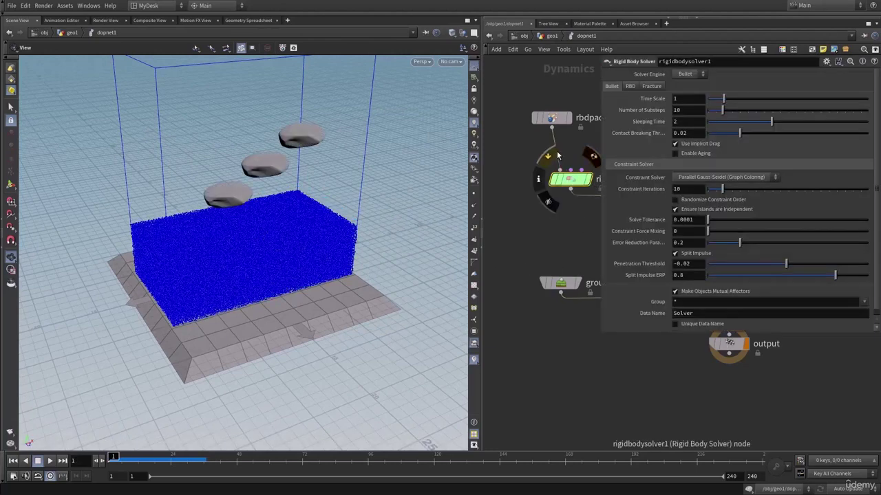
middle_drag(550, 95, 557, 142)
click(558, 164)
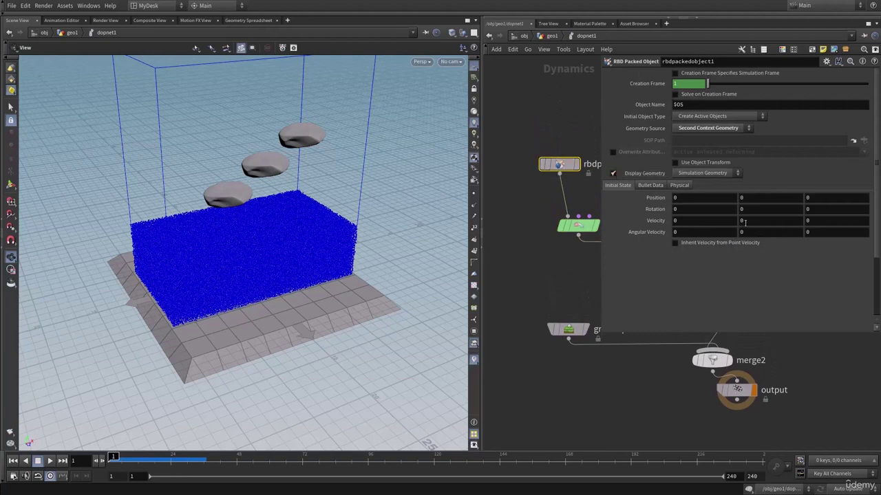
middle_drag(562, 108, 553, 184)
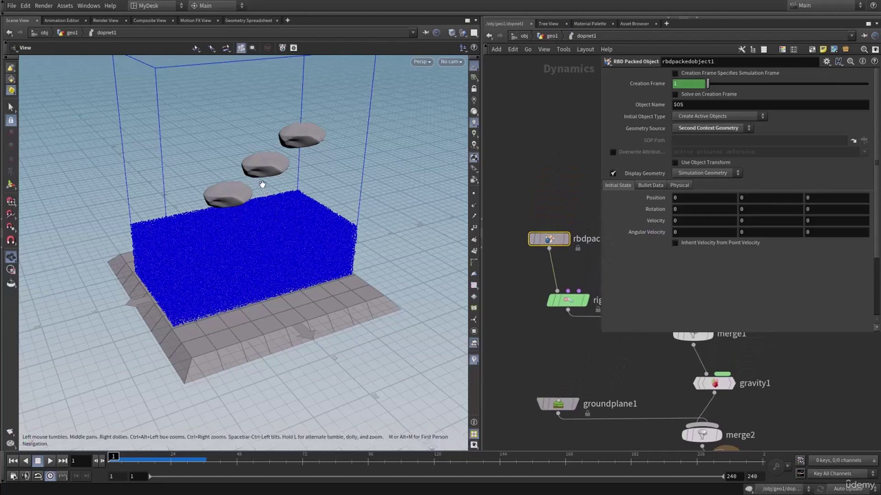
- Set the Y component of rbdpackedobject1's initial Velocity to -10
click(752, 221)
text(-10)
key(Return)
- Play the simulation to check the splash from the faster rocks, and return to the first frame
key(Up)
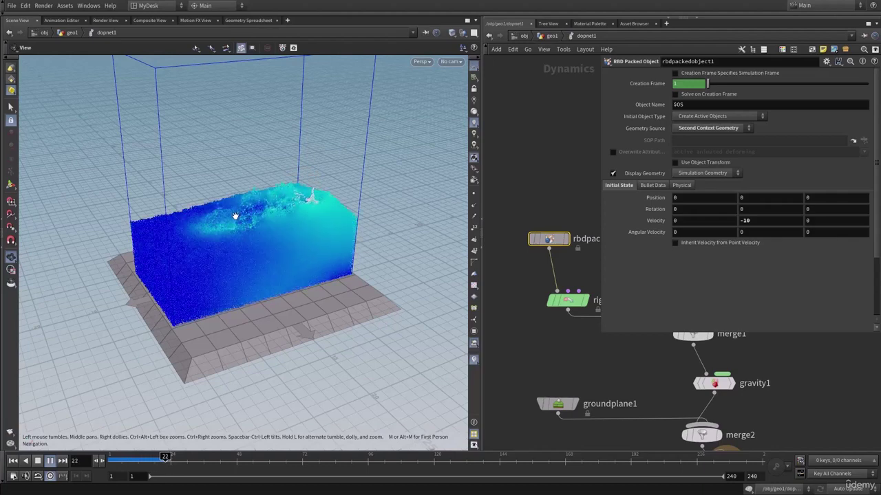
drag(235, 213, 269, 211)
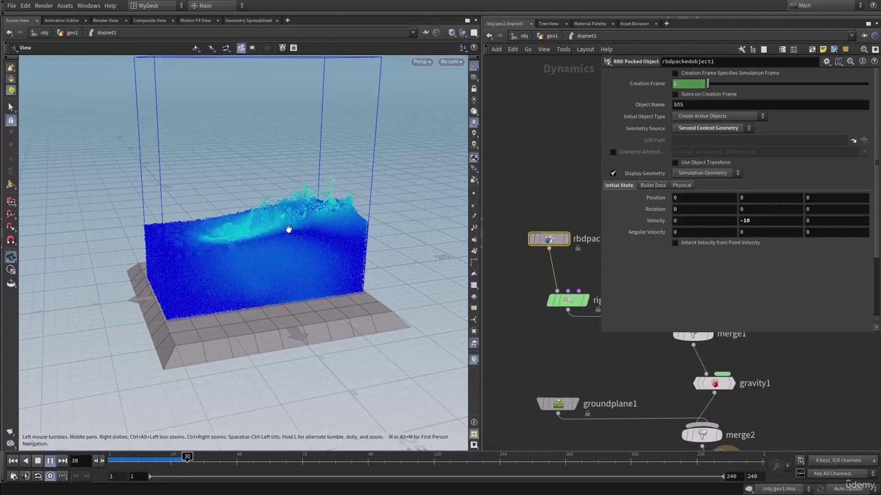
key(ctrl+Up)
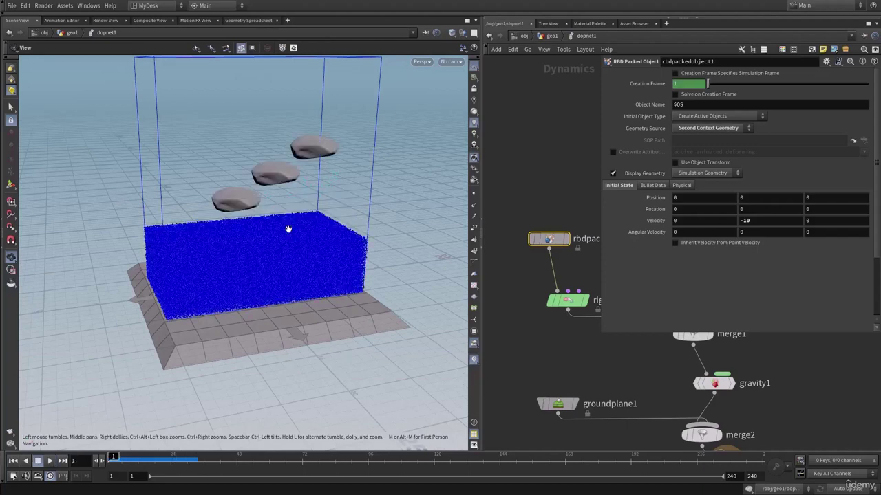
- Set the Y component of rbdpackedobject1's initial Velocity to -25
key(Return)
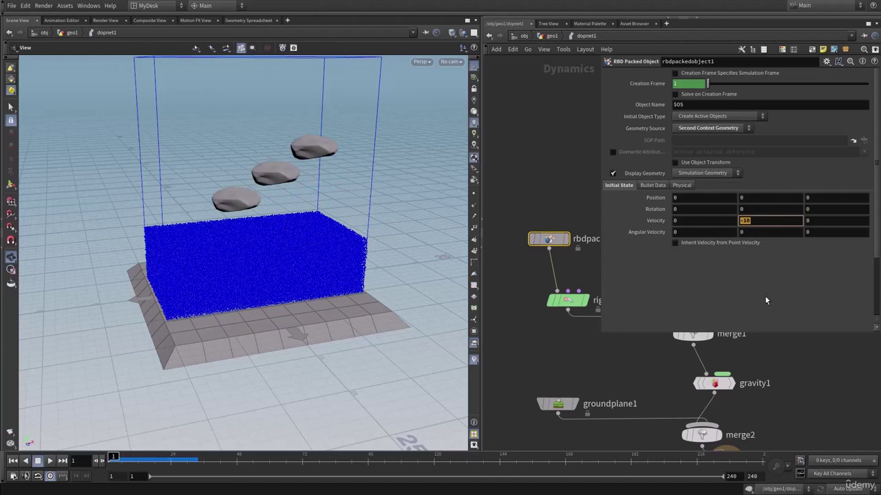
text(-25)
key(Return)
- Play the simulation past frame 60, examine the larger splash and the rocks from several angles, and return to the first frame
key(Up)
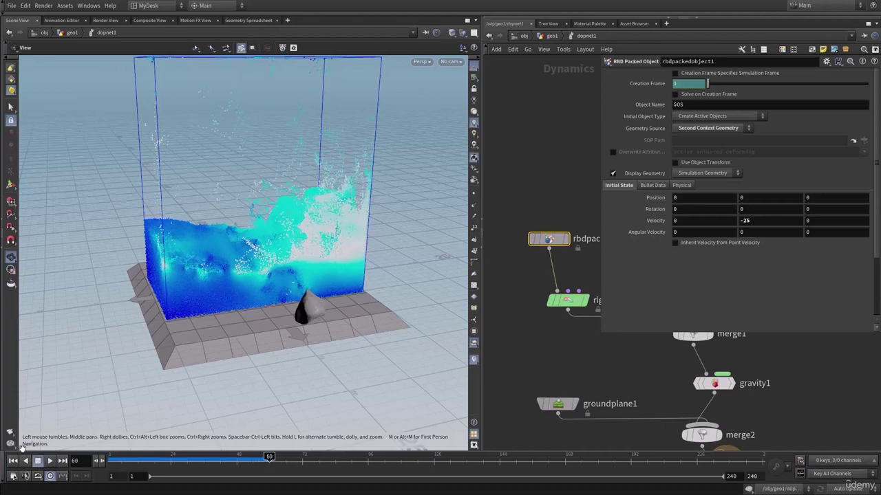
drag(226, 275, 270, 301)
key(Up)
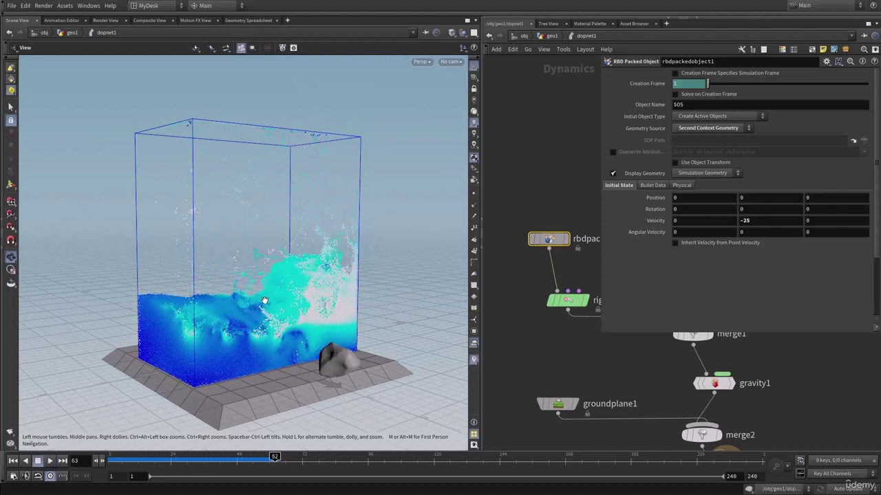
drag(279, 301, 265, 304)
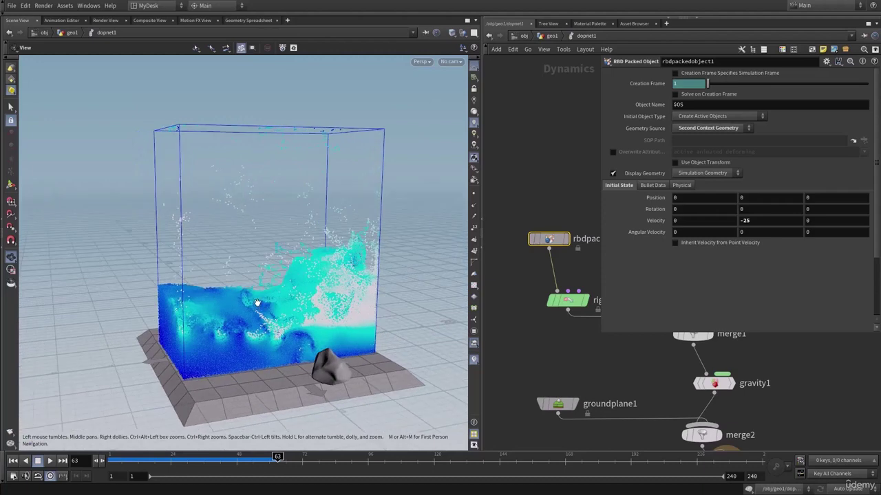
key(ctrl+Up)
key(p)
middle_drag(687, 251, 629, 288)
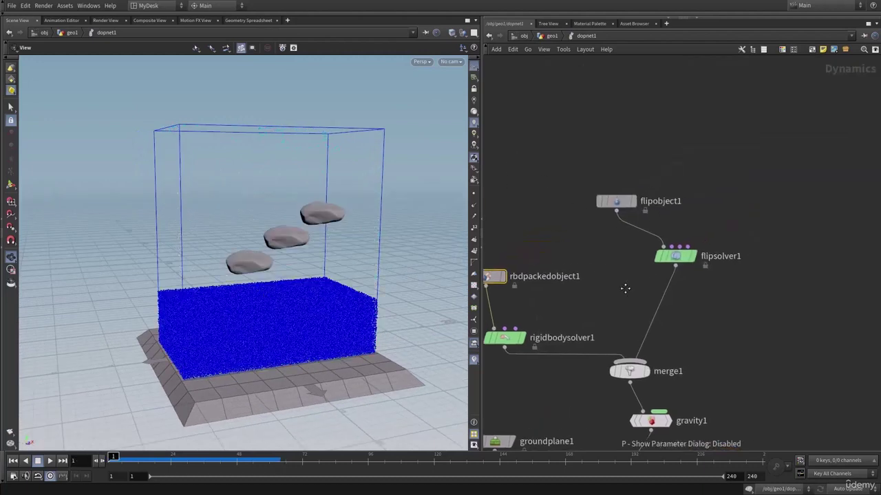
scroll(705, 307, up, 2)
middle_drag(611, 214, 597, 281)
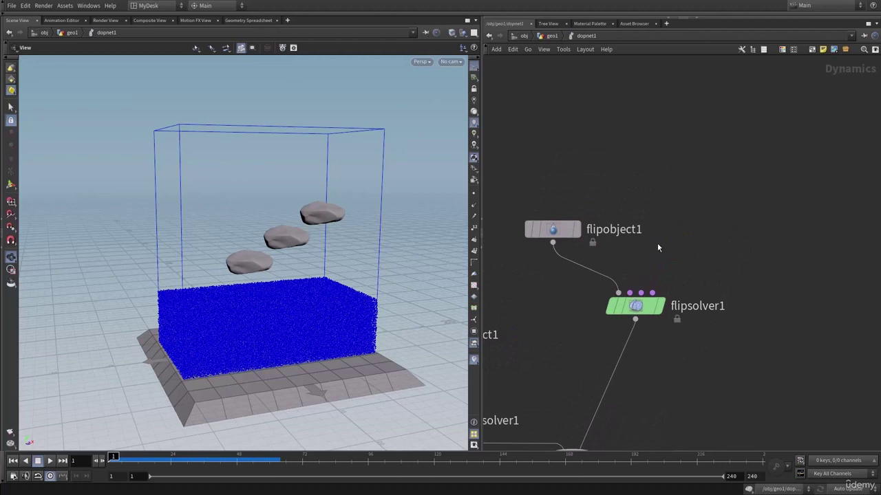
drag(261, 330, 262, 287)
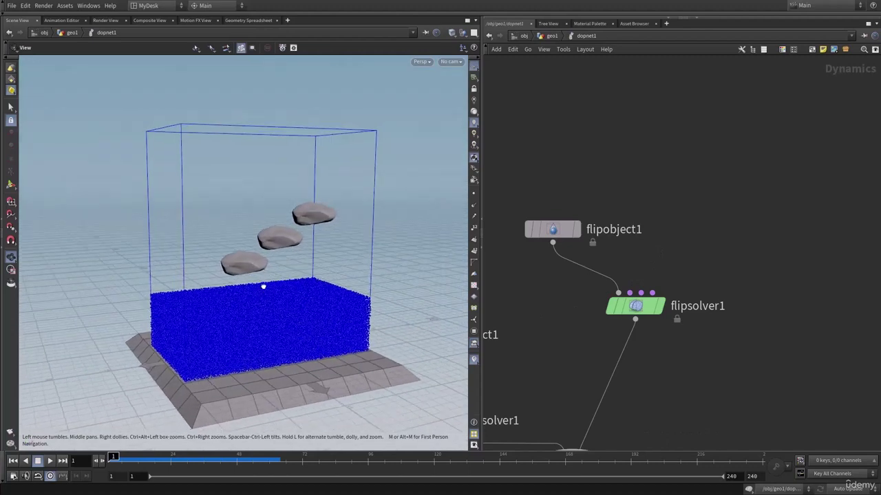
- Disconnect flipsolver1 and gravity1 from the two merge nodes and detach merge2 from output
scroll(734, 352, down, 3)
middle_drag(734, 353, 711, 225)
mouse_move(640, 277)
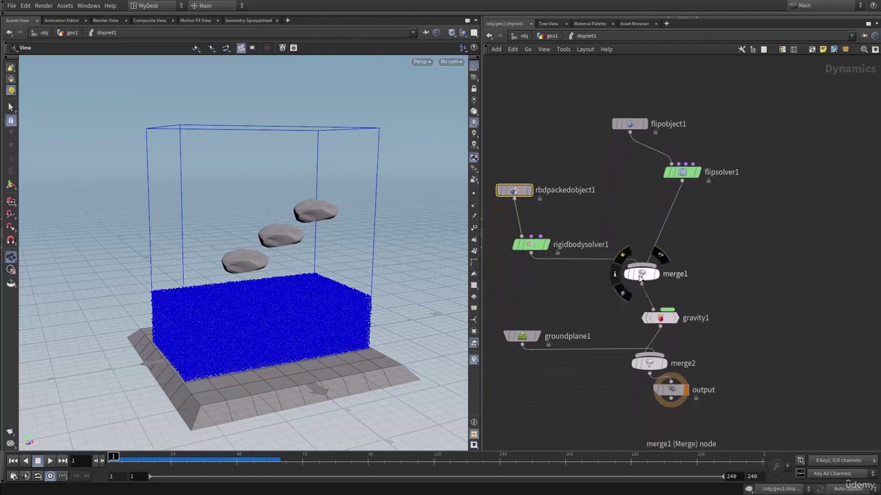
drag(639, 277, 620, 277)
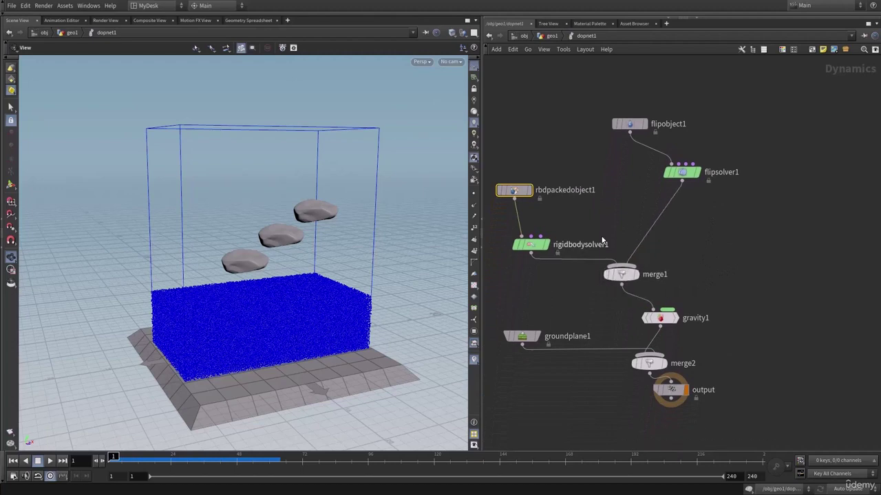
key(y)
drag(617, 214, 670, 231)
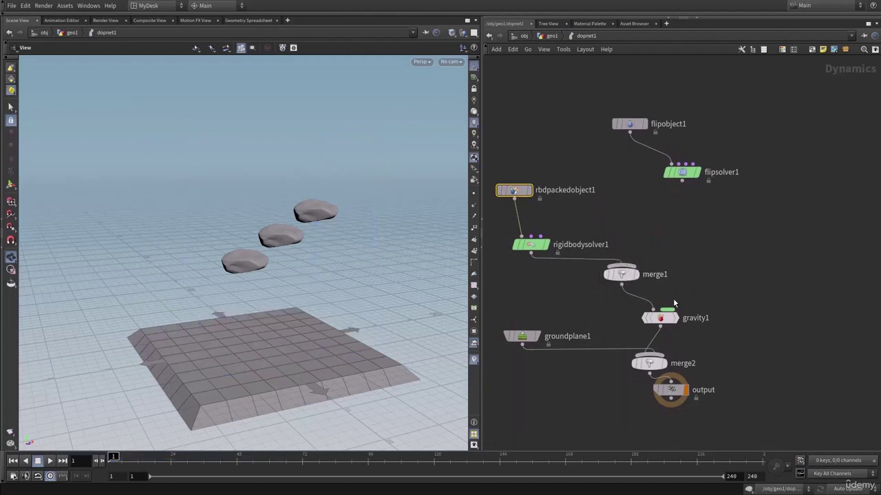
key(y)
drag(642, 340, 677, 377)
key(y)
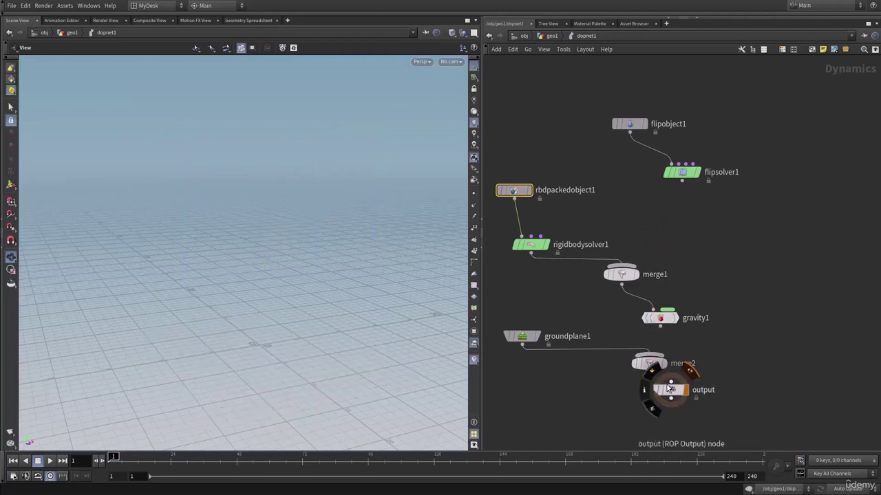
drag(659, 322, 722, 307)
- Wire flipsolver1 directly into gravity1 and gravity1 into output, and move merge2 and gravity1 to tidy the layout
click(682, 180)
click(717, 295)
click(724, 311)
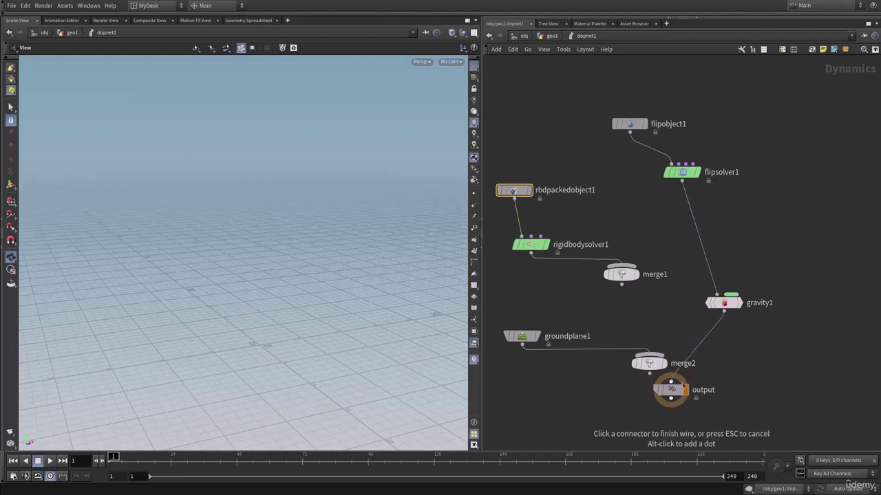
click(672, 380)
drag(645, 367, 617, 374)
drag(720, 303, 686, 267)
middle_drag(714, 221, 728, 273)
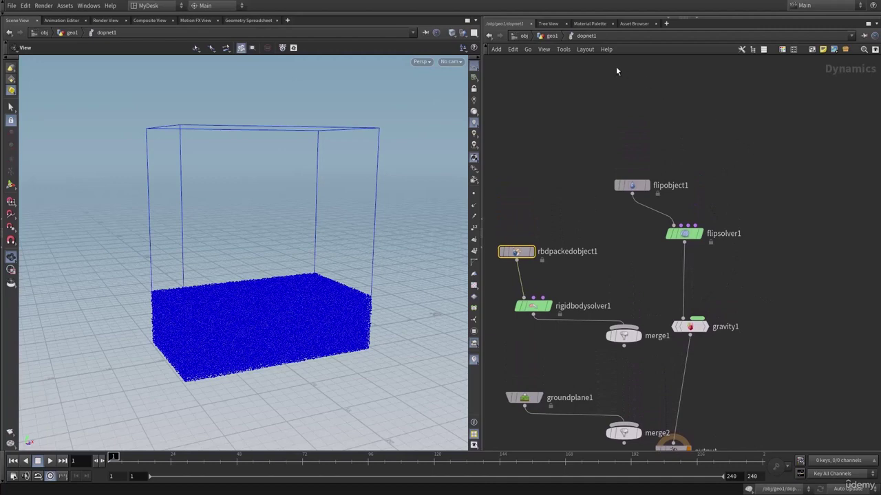
- Go up to geo1 and set the Water Level of particlefluidtank1 to 3
click(554, 35)
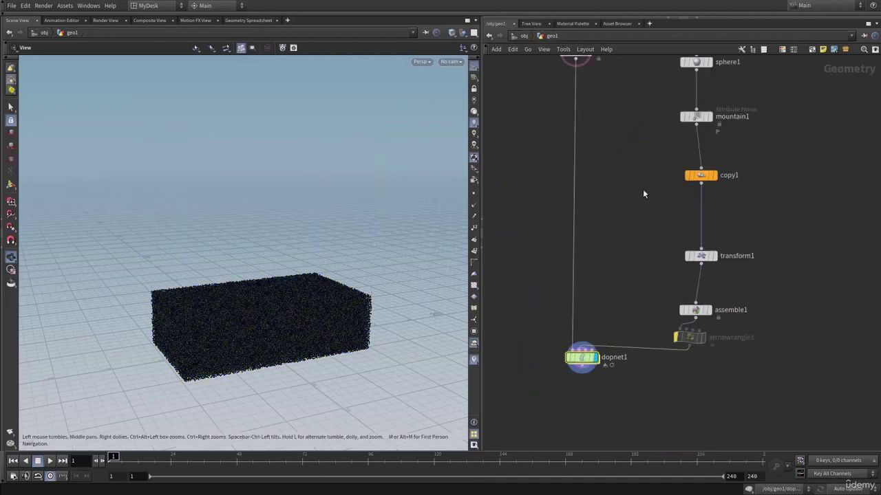
middle_drag(642, 189, 590, 247)
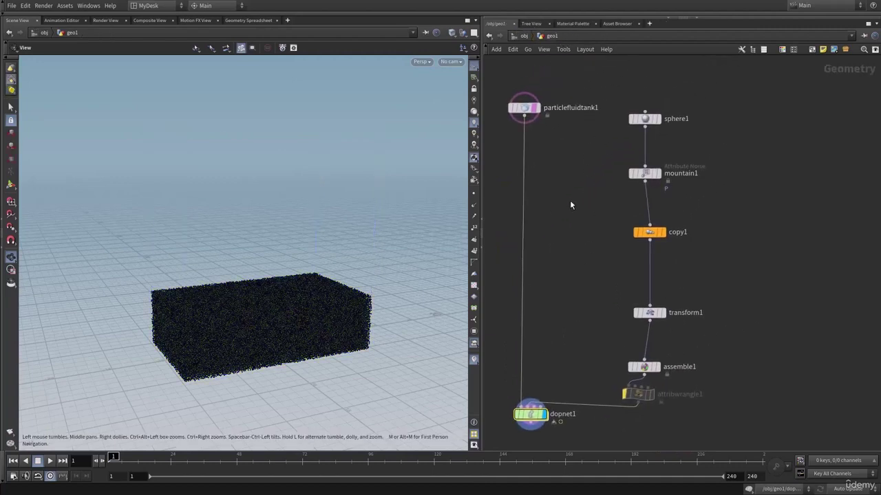
middle_drag(569, 205, 601, 181)
click(558, 86)
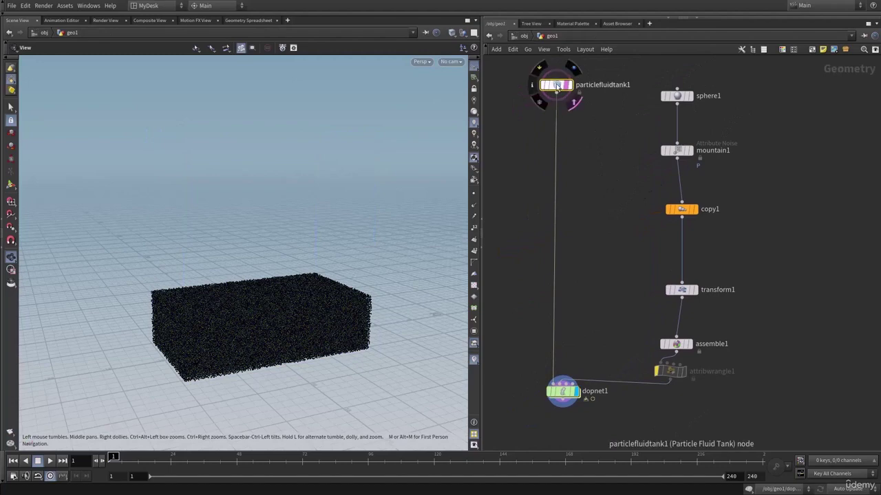
key(p)
middle_drag(563, 93, 547, 167)
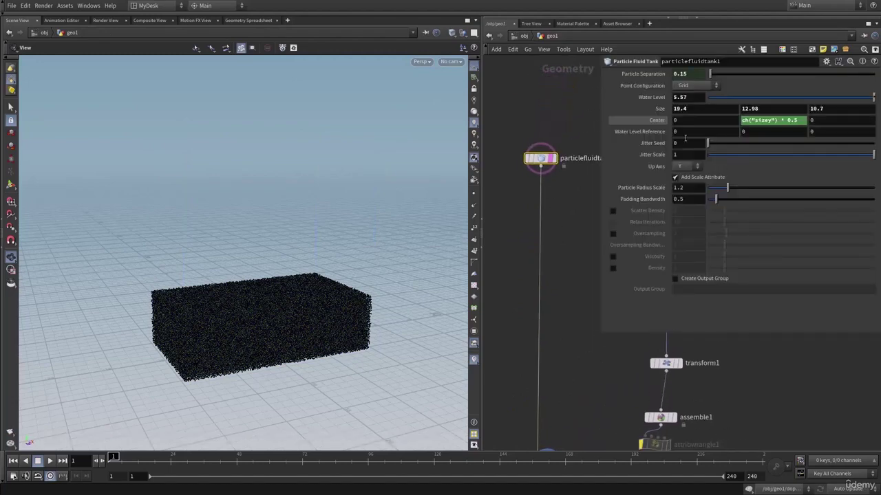
key(Return)
text(3)
key(Return)
key(p)
- Inside dopnet1, add a POP Axis Force node and wire it into the second input of flipsolver1
middle_drag(597, 379, 632, 228)
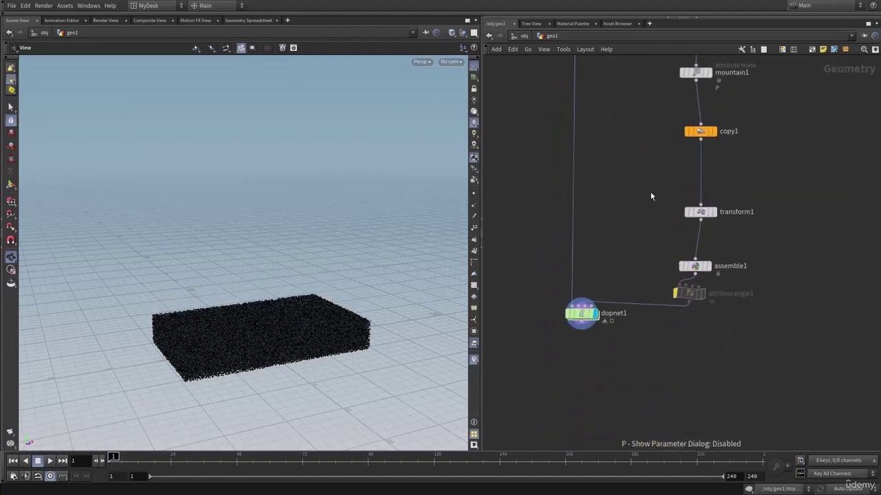
double_click(581, 315)
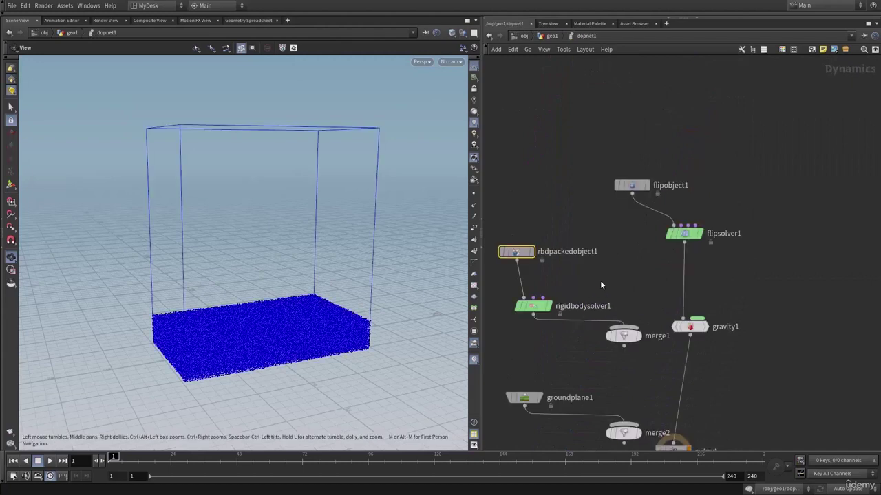
middle_drag(707, 200, 699, 217)
scroll(716, 207, up, 4)
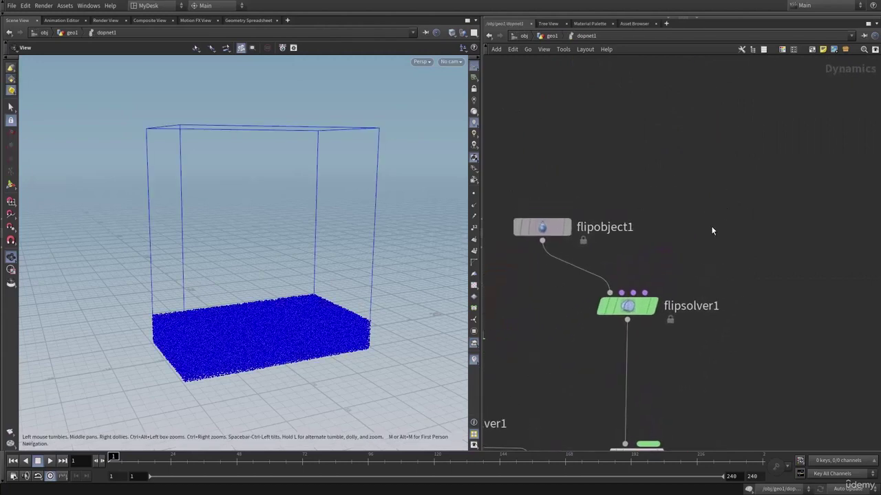
key(Tab)
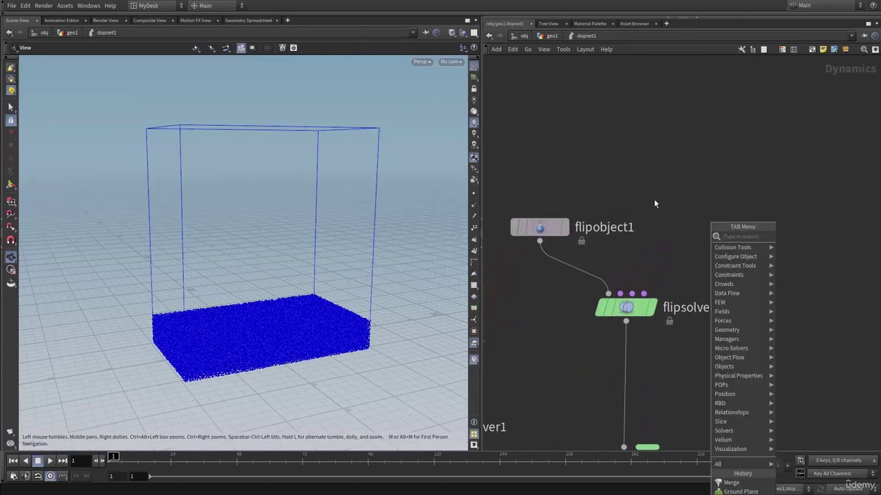
text(popax)
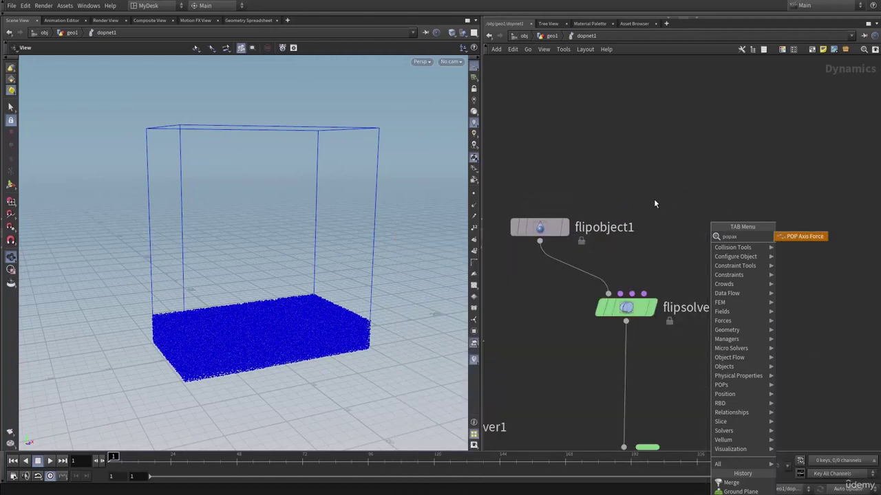
key(Return)
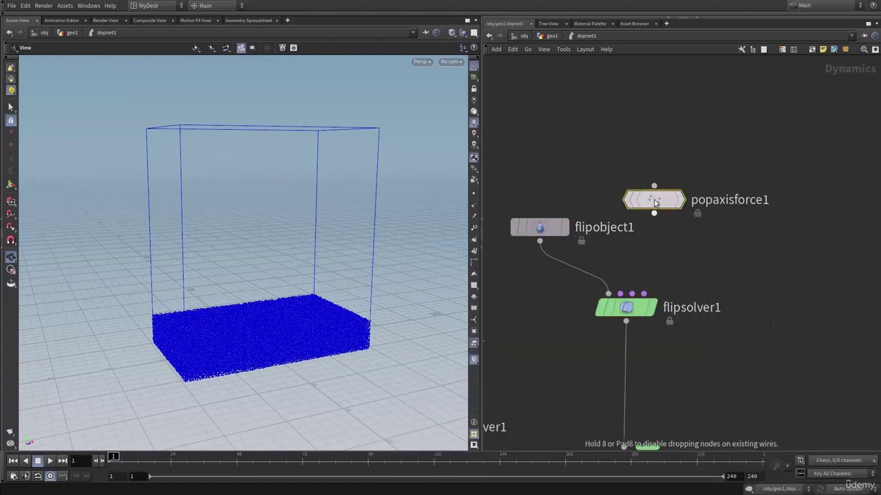
click(655, 200)
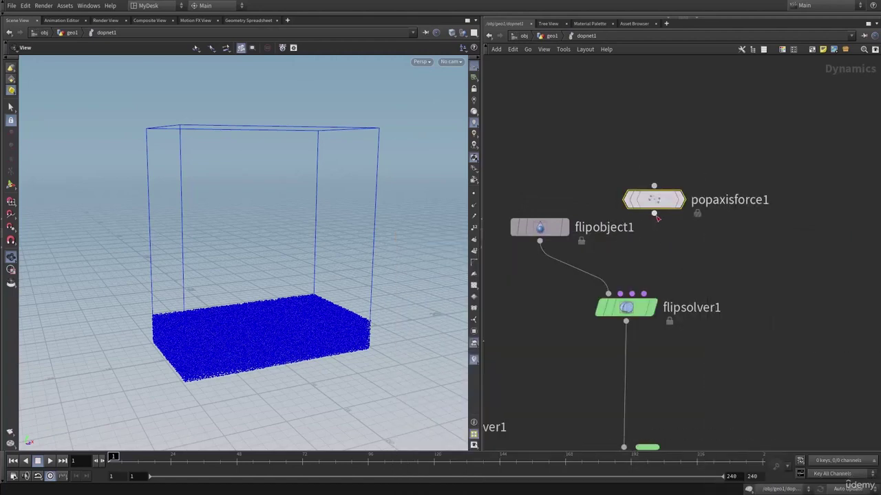
click(654, 213)
click(620, 293)
- Set the sphere Radius of popaxisforce1 to 2.85 and its Height to 2.4
scroll(721, 262, down, 3)
middle_drag(722, 262, 673, 258)
middle_drag(726, 304, 727, 261)
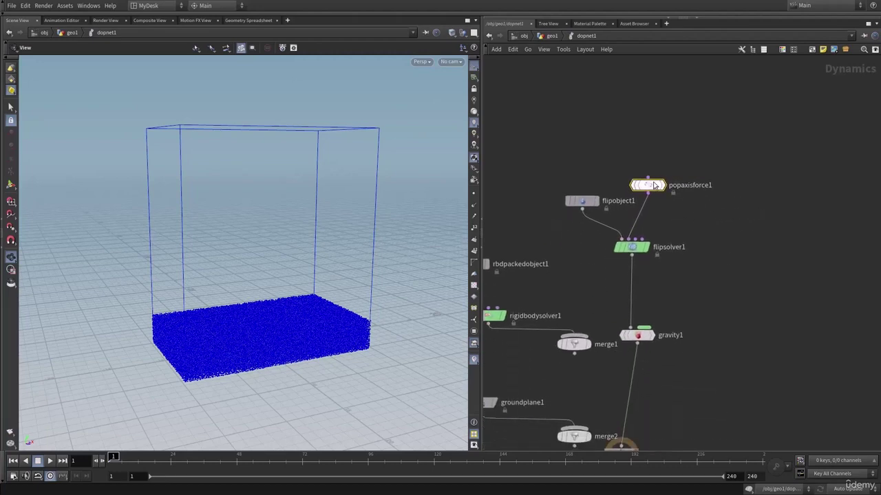
key(p)
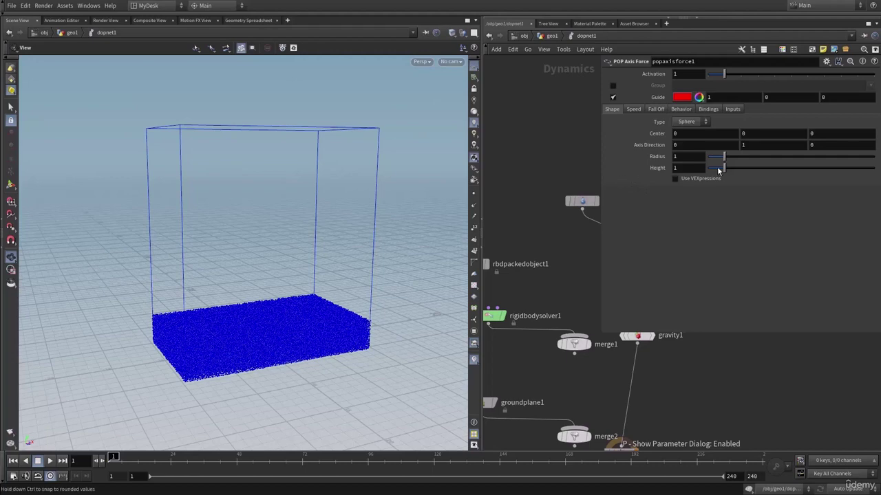
drag(728, 156, 747, 172)
key(p)
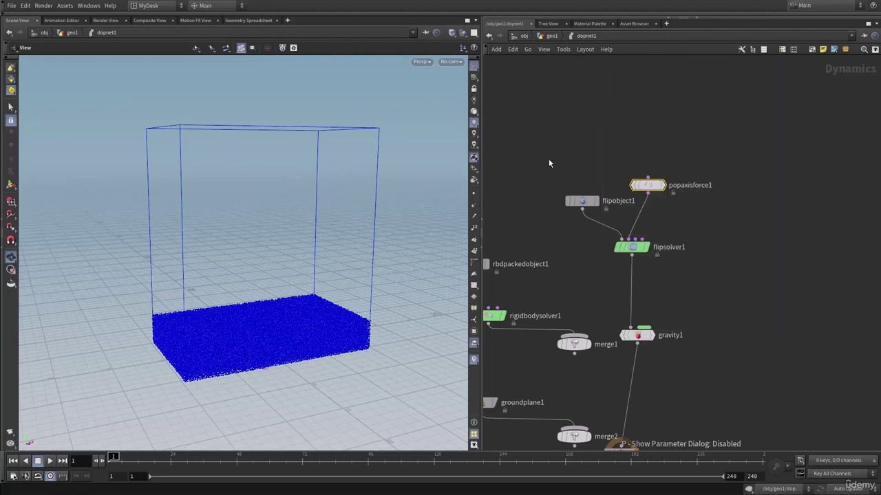
- Play the simulation to about frame 11, check the force guide's position against the fluid, and return to the first frame
middle_drag(705, 358, 712, 281)
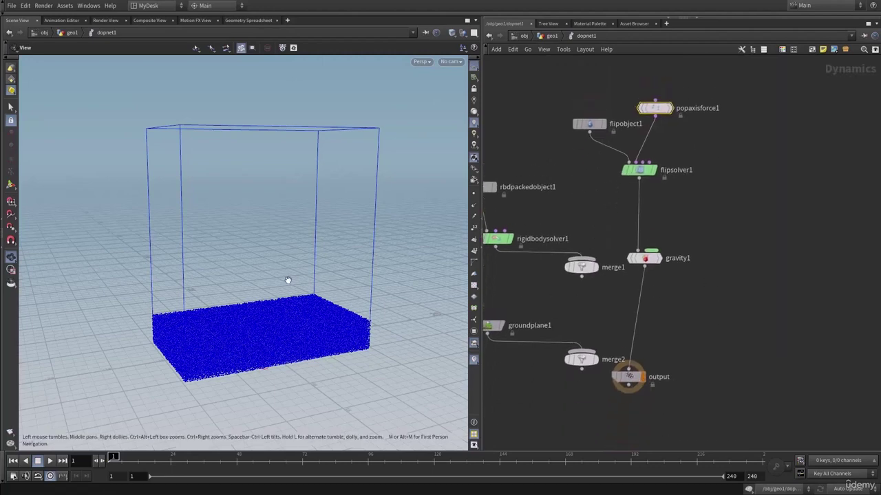
mouse_move(278, 286)
mouse_down()
mouse_move(245, 322)
mouse_move(287, 327)
mouse_move(287, 279)
mouse_up()
key(Up)
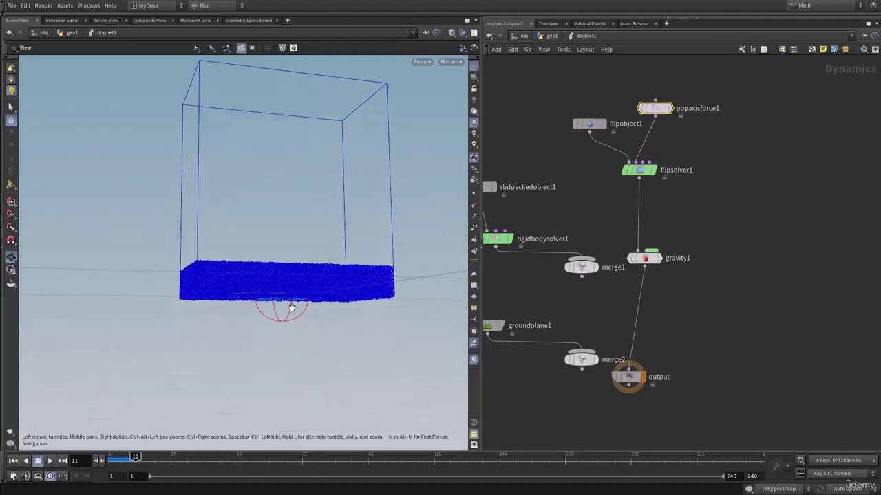
key(ctrl+Up)
drag(285, 309, 280, 302)
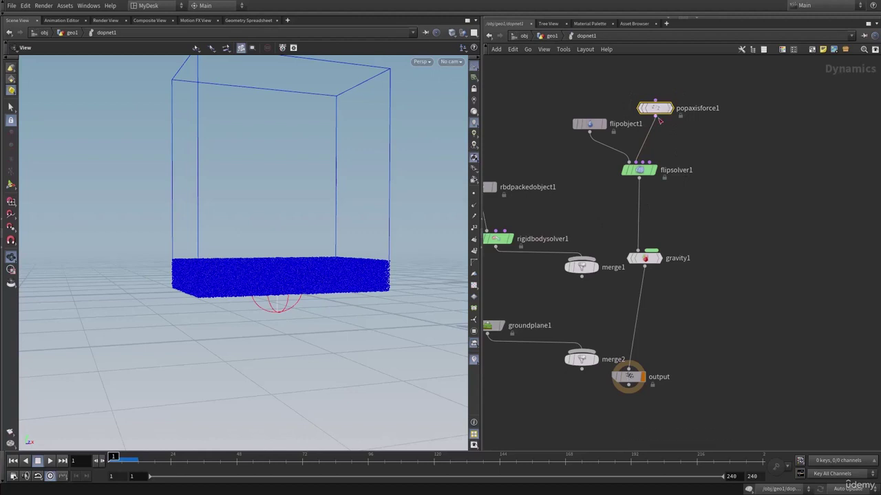
- Set the Y component of popaxisforce1's Center to 2.7 and check the guide's height over the fluid
key(p)
middle_drag(588, 92, 571, 199)
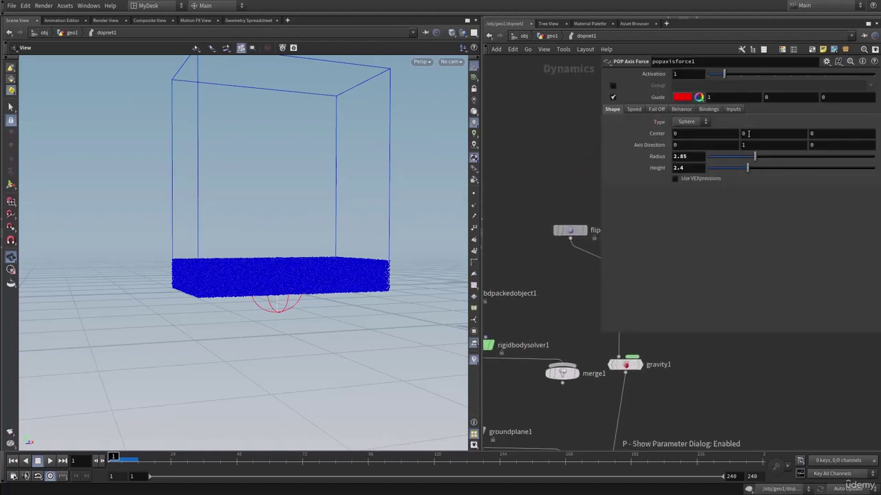
middle_drag(749, 134, 860, 156)
alt+drag(266, 257, 280, 268)
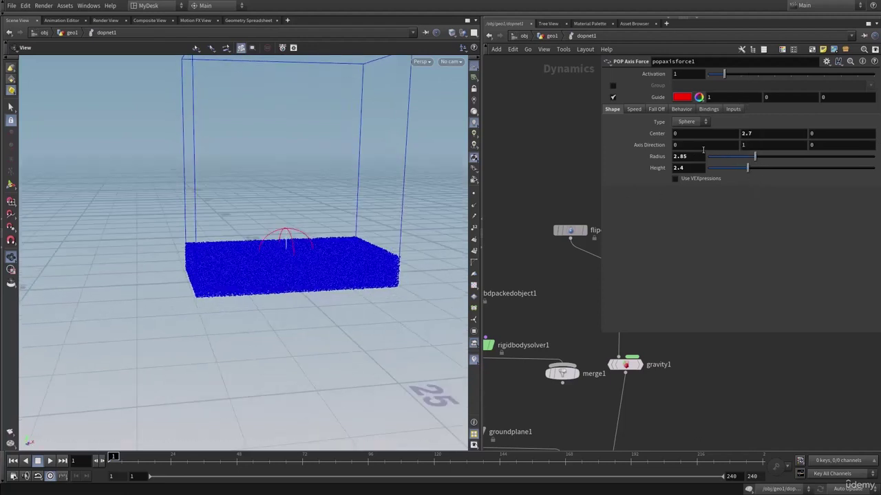
- Set popaxisforce1's Radius to 4.03, its Height to 4.25 and the Y component of its Center to 5.3
drag(760, 157, 779, 168)
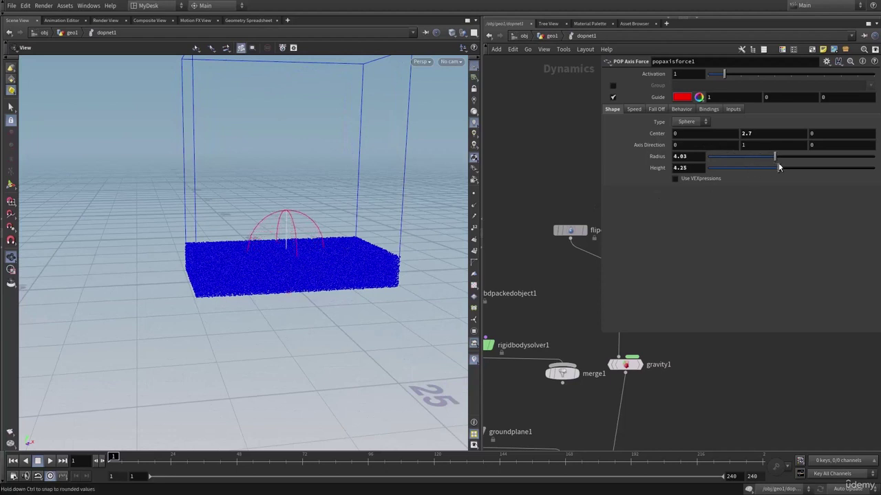
alt+drag(275, 227, 323, 248)
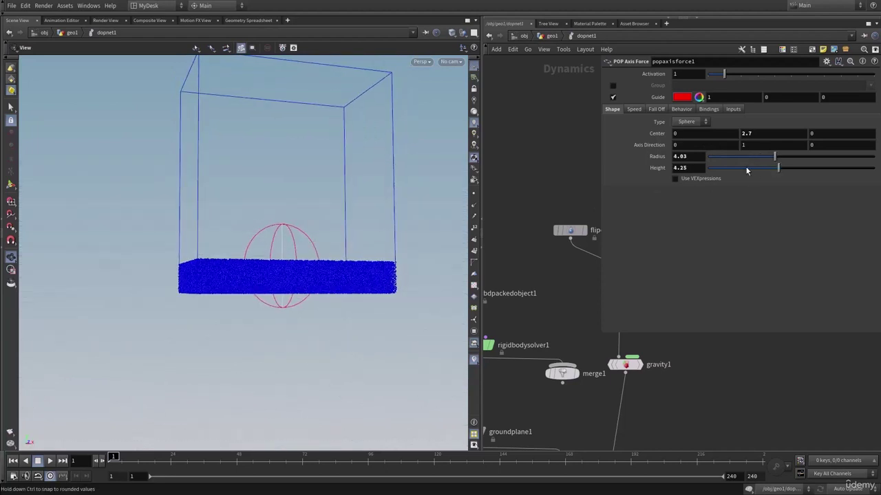
middle_drag(746, 135, 793, 128)
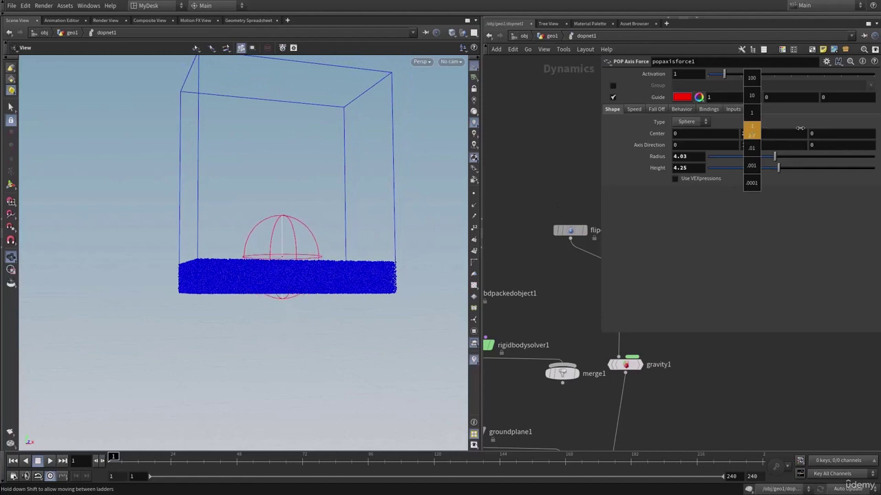
alt+drag(304, 261, 292, 293)
key(p)
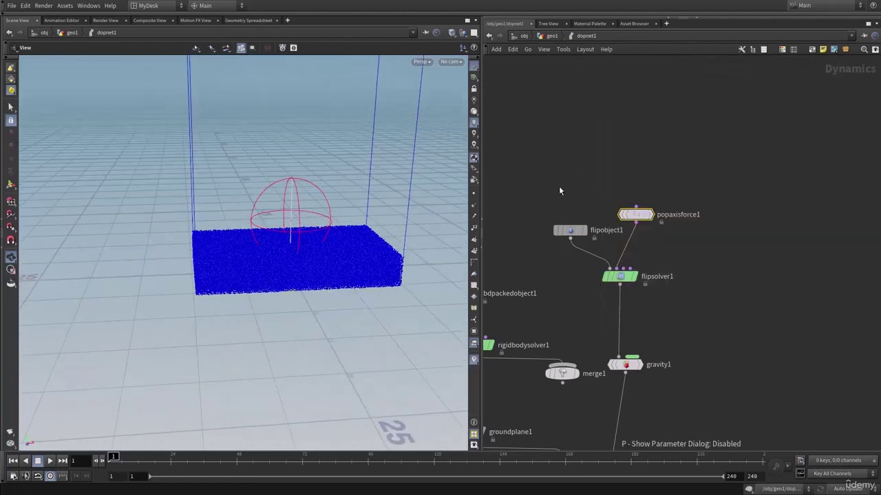
- Play the simulation past frame 72, examine the fluid's rotation inside the force sphere up close, and return to the first frame
key(Up)
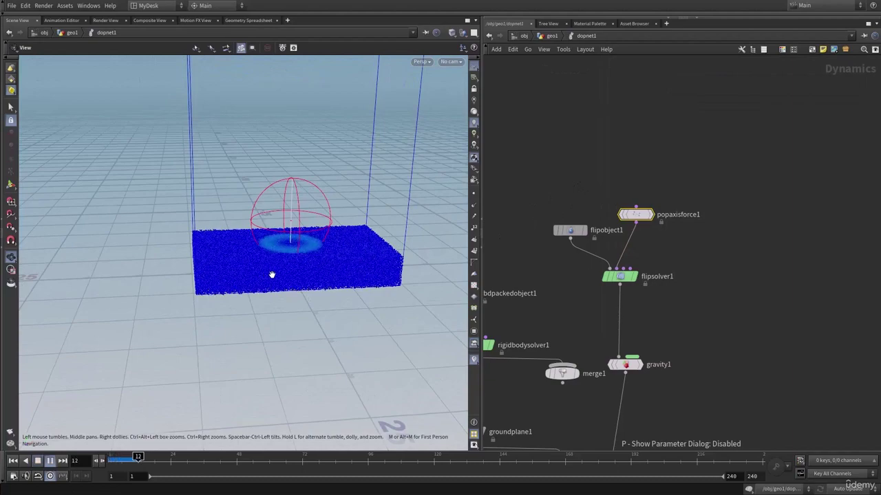
mouse_move(306, 249)
alt+right_down()
mouse_move(413, 240)
mouse_move(302, 257)
alt+right_up()
alt+drag(303, 257, 275, 289)
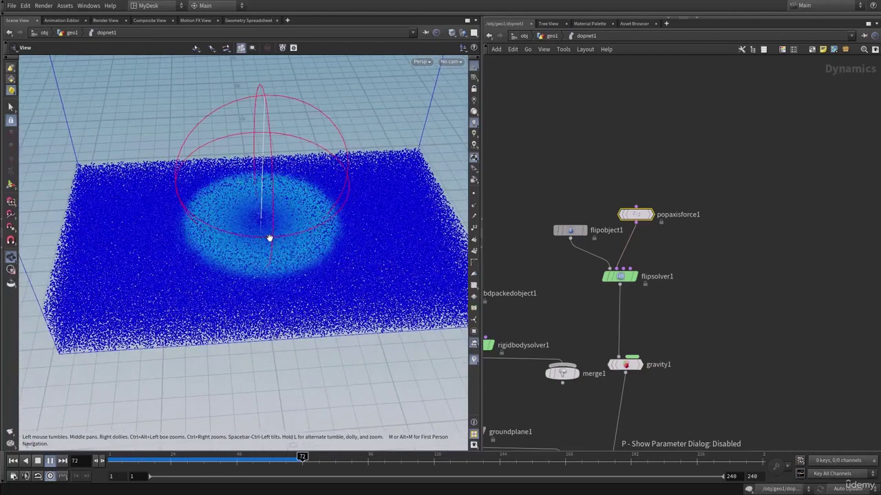
drag(285, 219, 271, 232)
key(ctrl+Up)
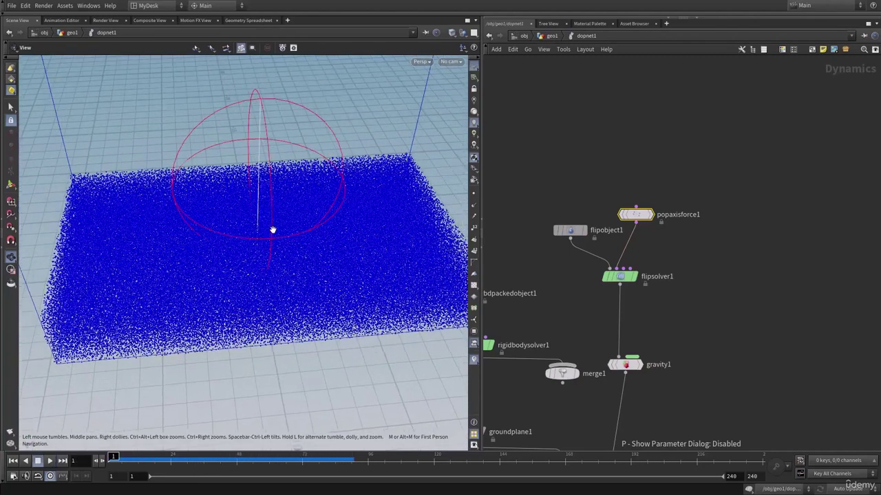
- Set popaxisforce1's Orbit Speed to 5, play the simulation past frame 60 to check the swirl, and return to the first frame
drag(357, 224, 323, 220)
key(p)
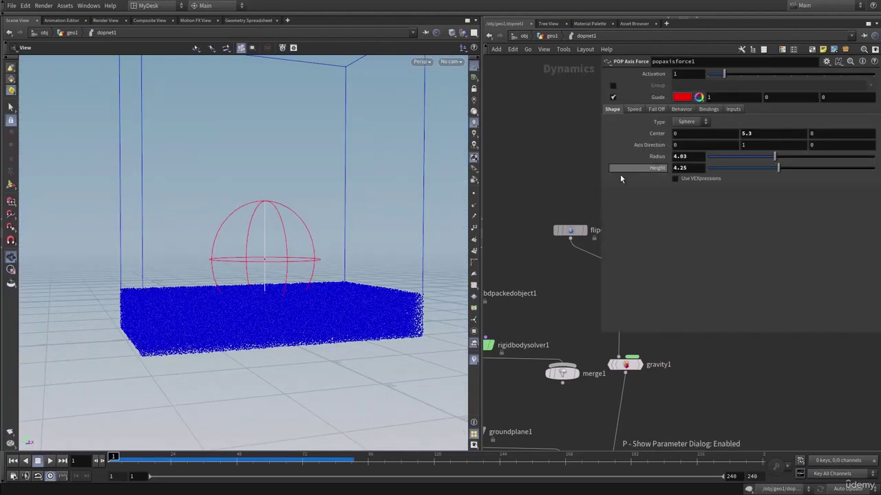
click(634, 110)
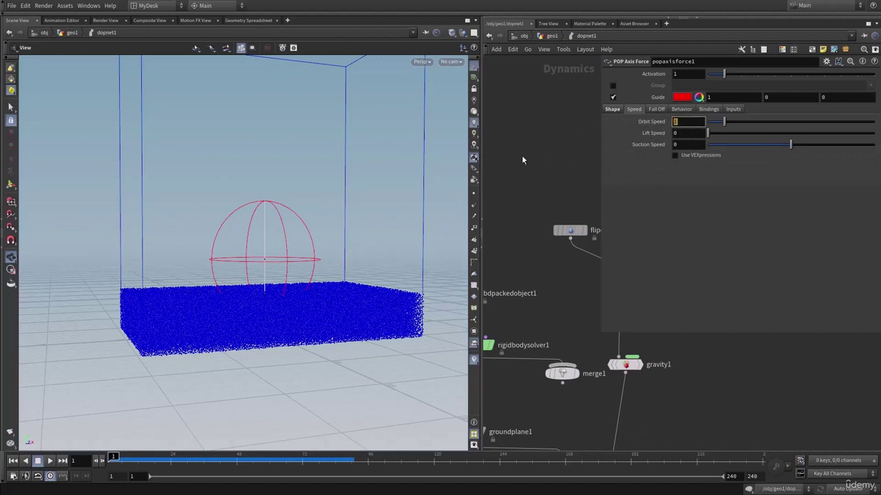
text(5)
key(Return)
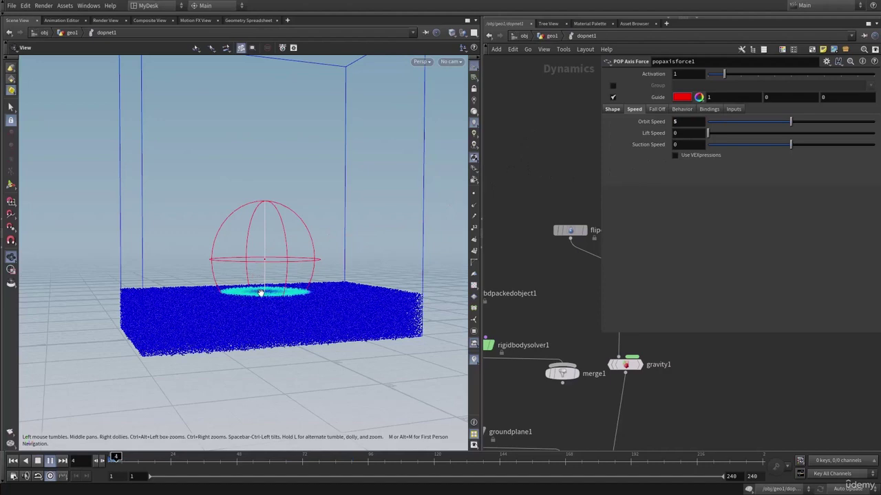
drag(270, 291, 293, 280)
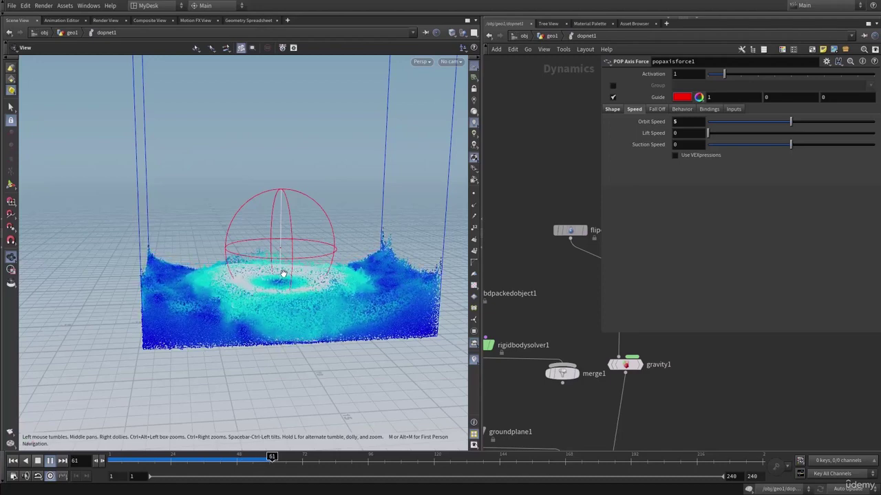
key(ctrl+Up)
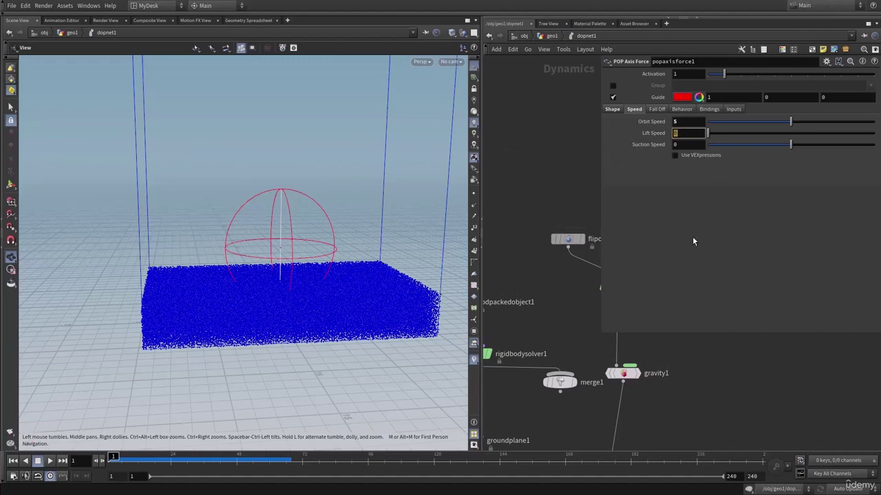
- Set both the Lift Speed and the Suction Speed of popaxisforce1 to 5
text(5)
key(Return)
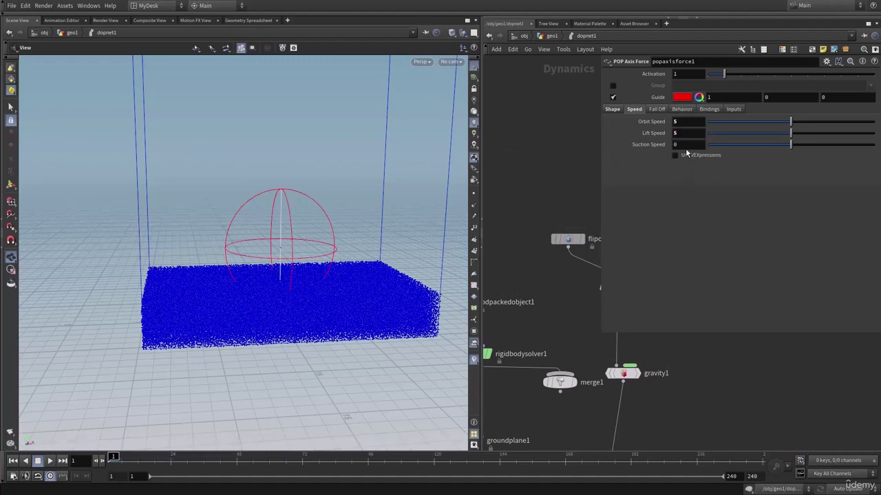
text(5)
key(Return)
- Play the simulation past frame 94, replay its opening frames to examine the rising fluid, and return to the first frame
key(Up)
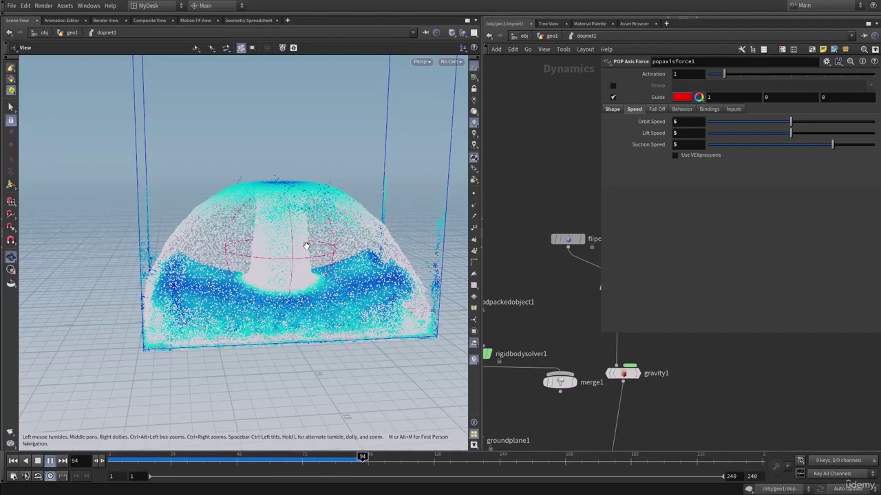
key(ctrl+Up)
key(Up)
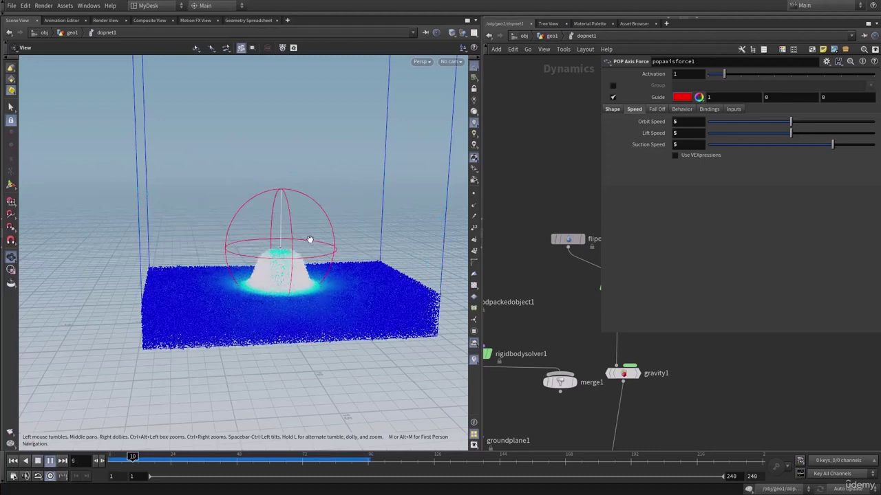
key(Up)
key(ctrl+Up)
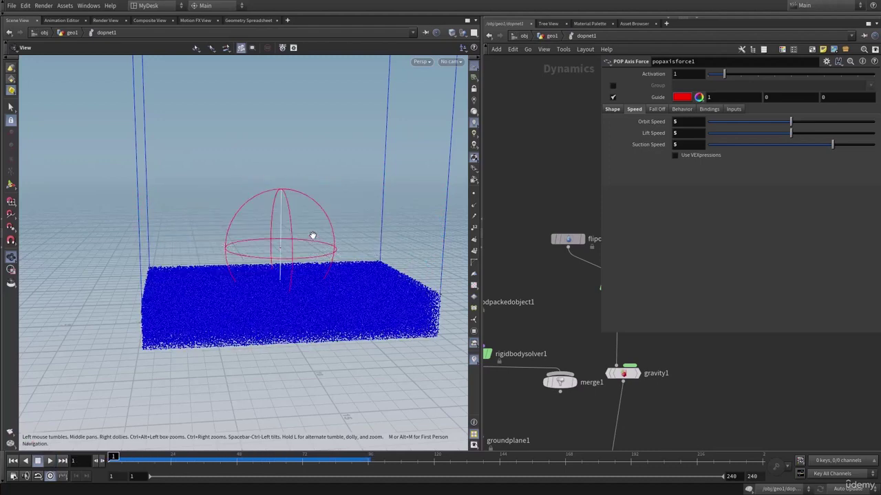
- Set popaxisforce1's Center Y to 3.8, play the simulation past frame 47, and return to the first frame
click(609, 109)
middle_drag(751, 137, 693, 156)
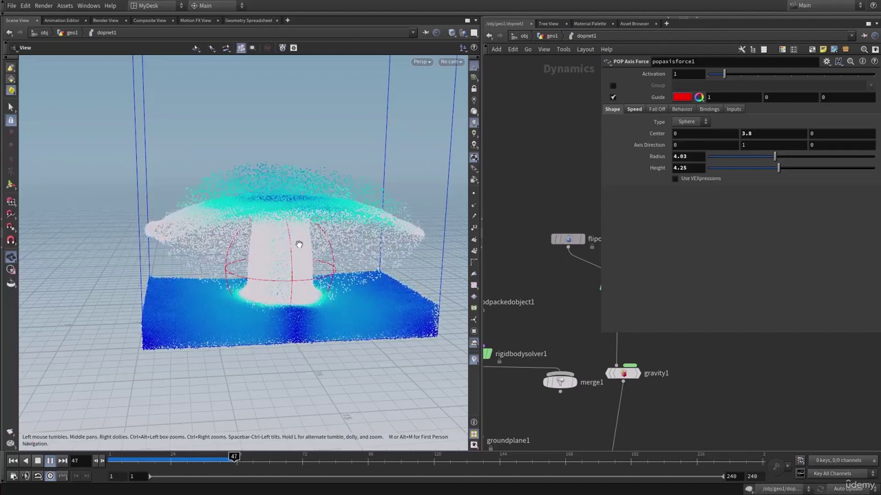
key(ctrl+Up)
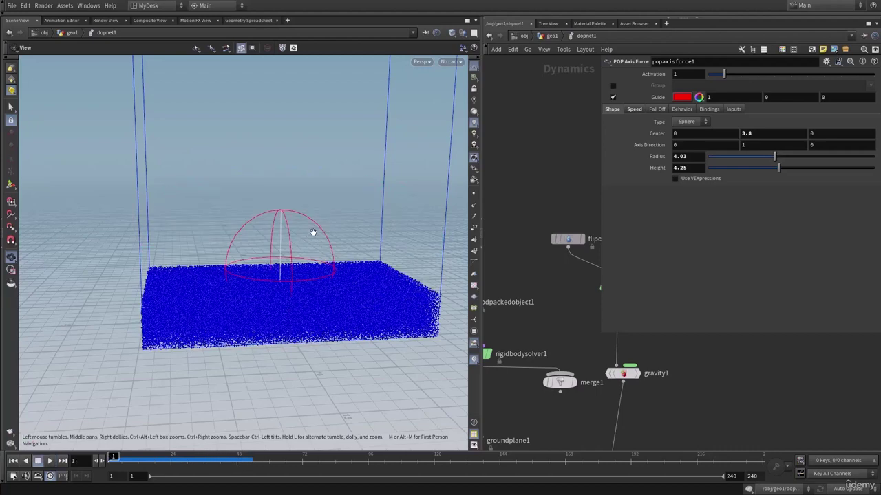
- Set the Orbit Speed, Lift Speed and Suction Speed of popaxisforce1 all to 2
click(635, 109)
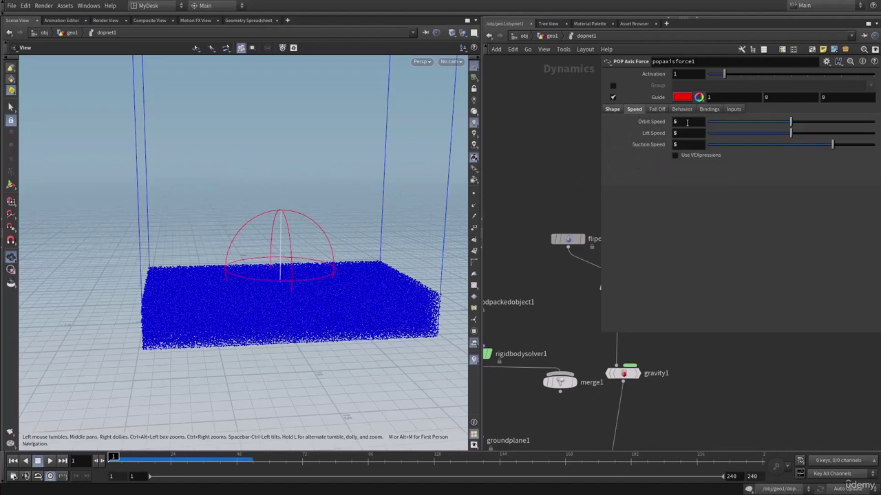
click(684, 132)
text(2)
click(693, 121)
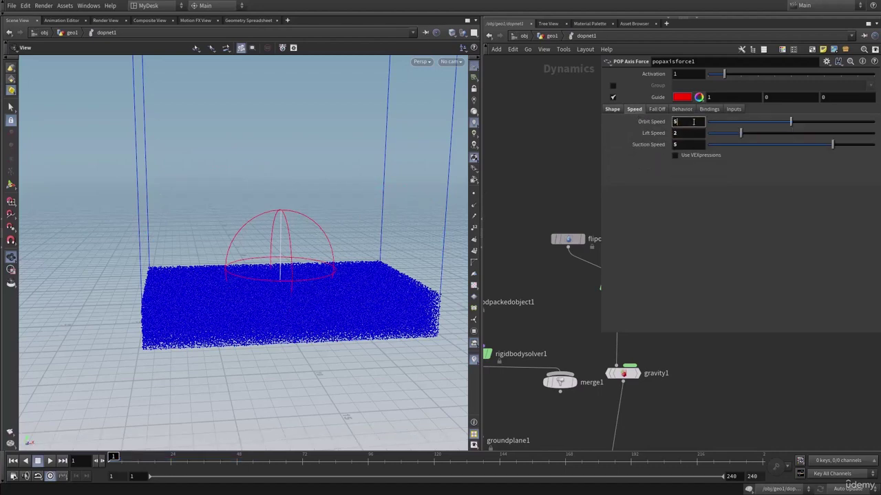
text(2)
click(687, 146)
text(2)
key(Return)
- Play the simulation past frame 77, examine the rising fluid inside the force sphere up close, and return to the first frame
key(Up)
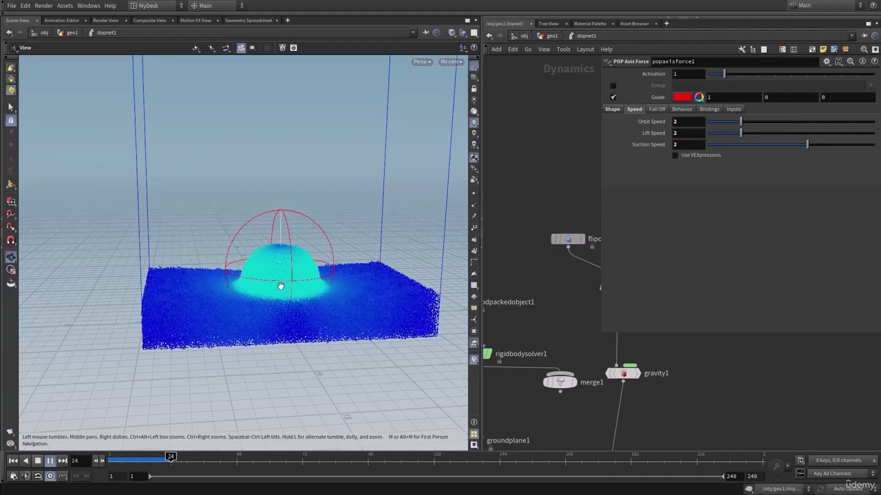
drag(283, 279, 283, 251)
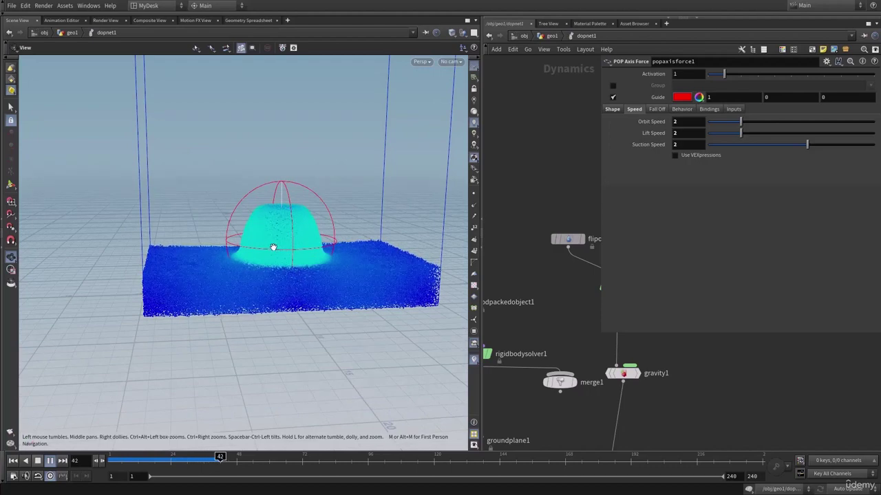
scroll(330, 234, up, 4)
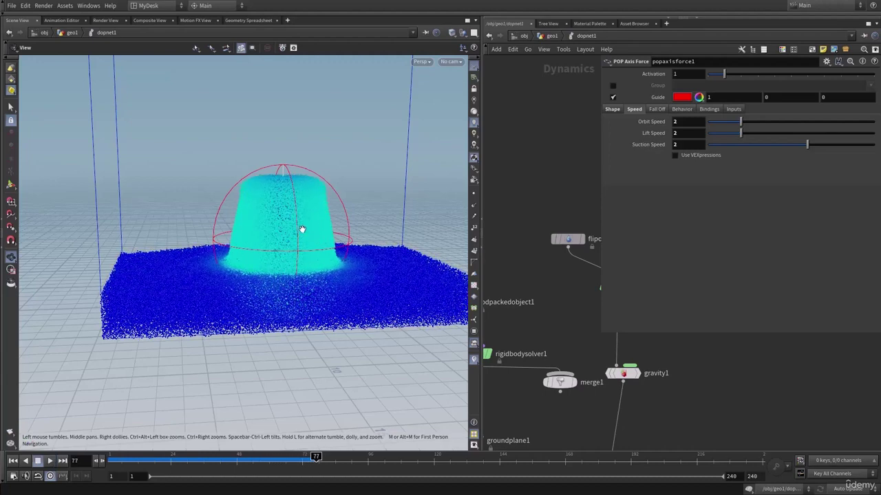
key(ctrl+Up)
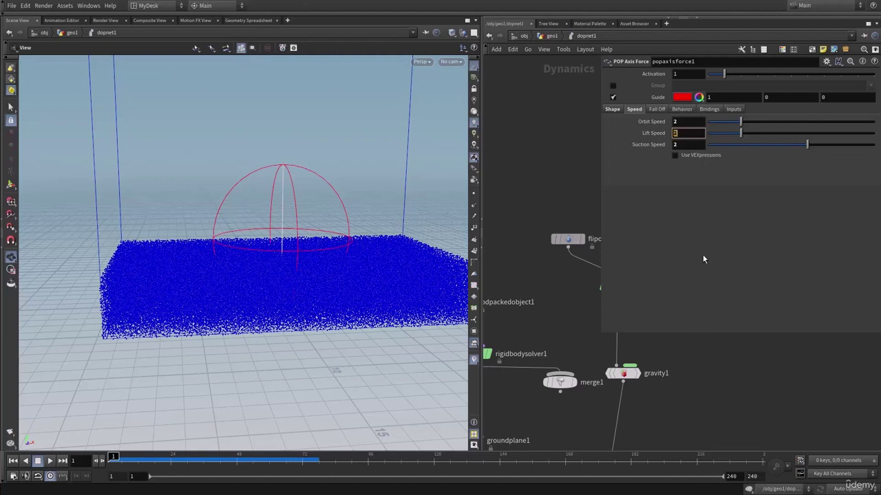
- Set popaxisforce1's Lift Speed to 4, play the simulation past frame 86, and return to the first frame
text(4)
key(Return)
key(Up)
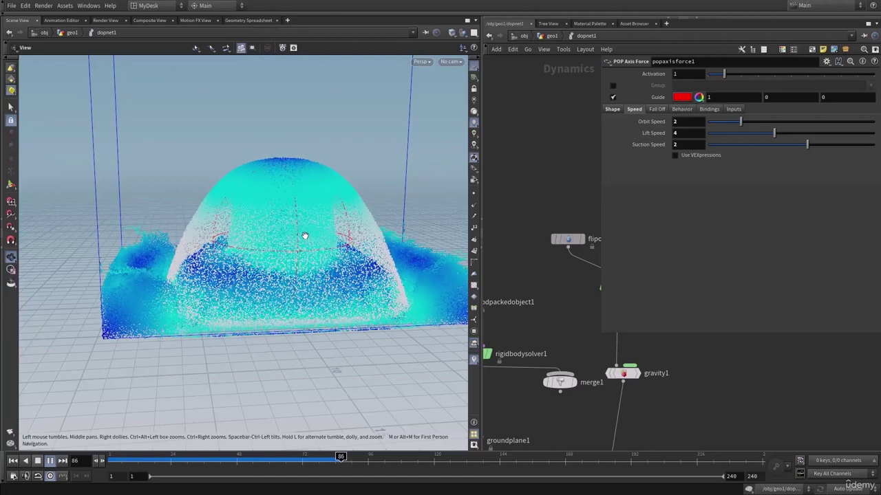
key(ctrl+Up)
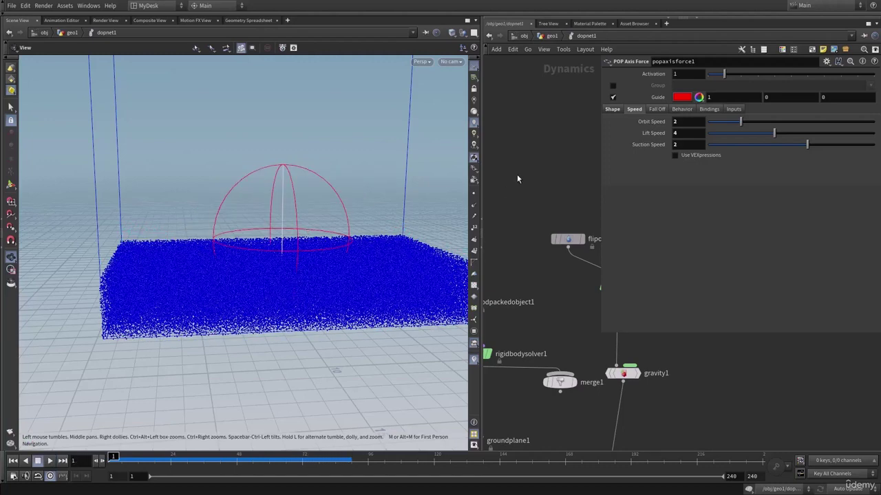
- Add a POP Force node to the DOP network beside popaxisforce1
key(p)
key(Tab)
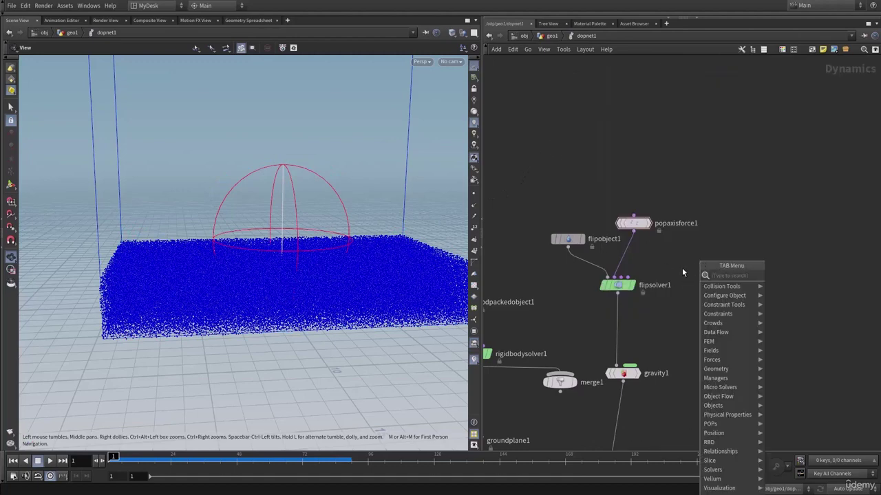
text(pop)
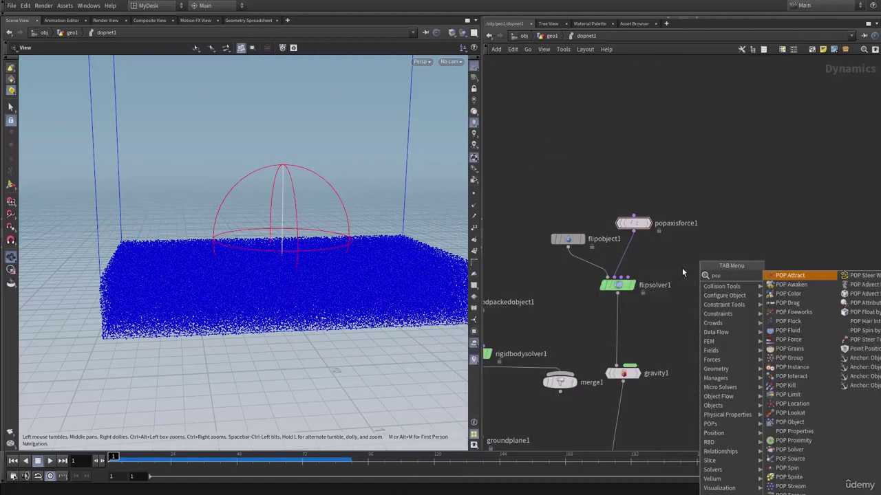
text(f)
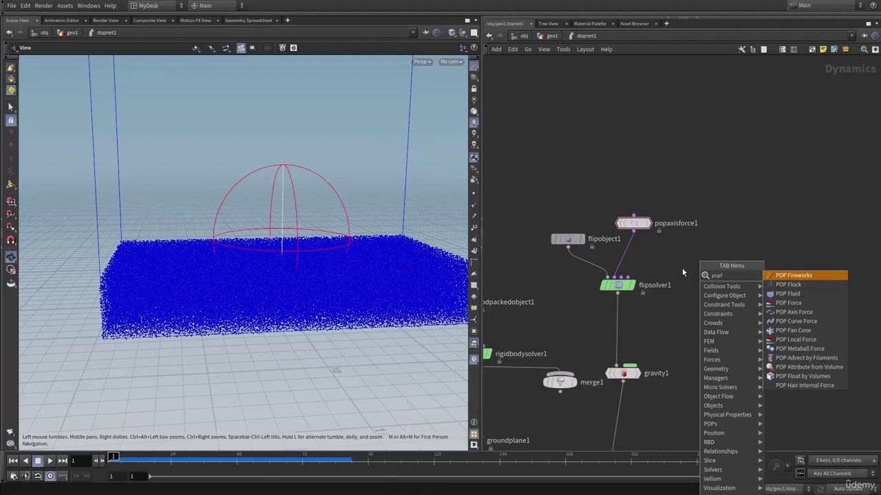
click(787, 302)
click(739, 241)
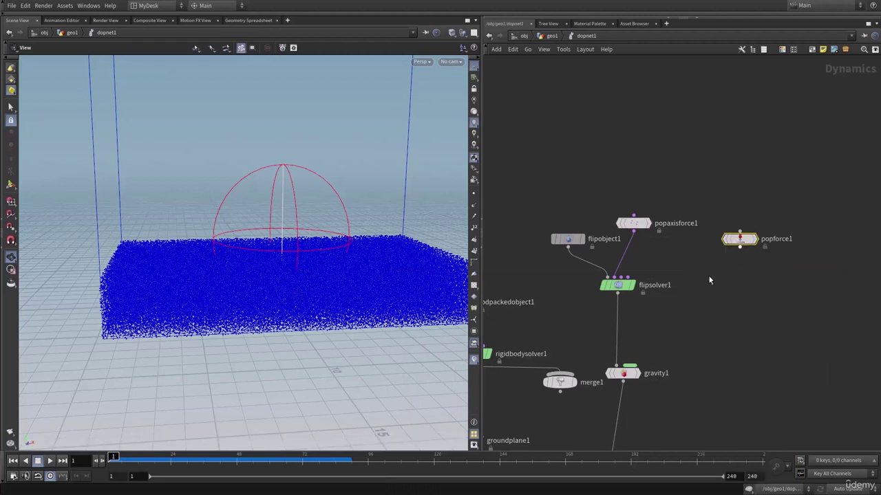
- Add a Merge node between popaxisforce1 and flipsolver1, and connect the POP Force node into it as well
scroll(715, 255, up, 2)
key(Tab)
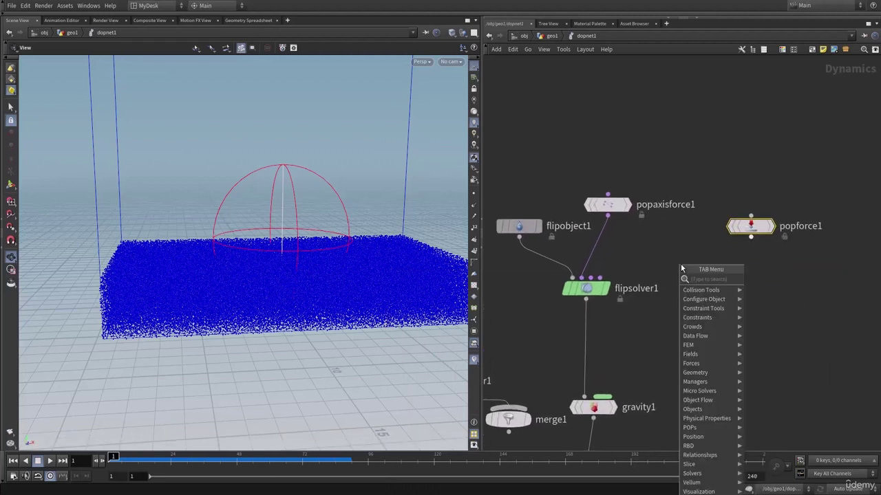
text(merge)
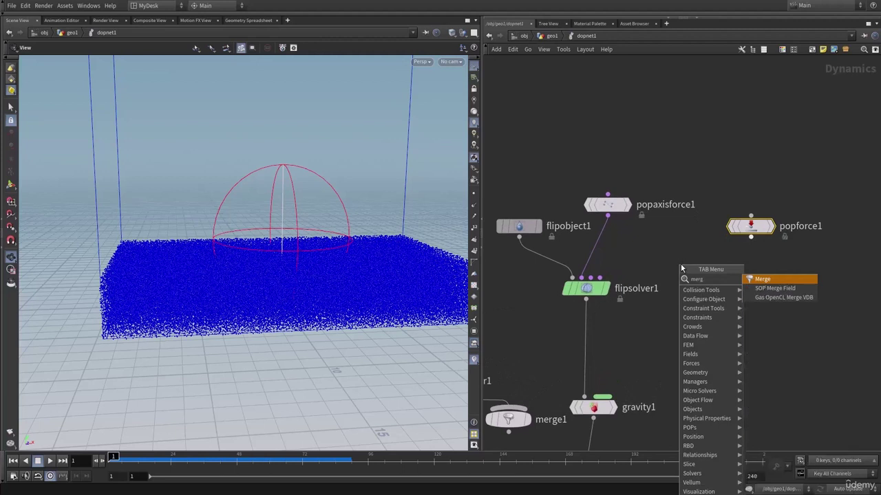
key(Return)
click(681, 267)
mouse_move(624, 210)
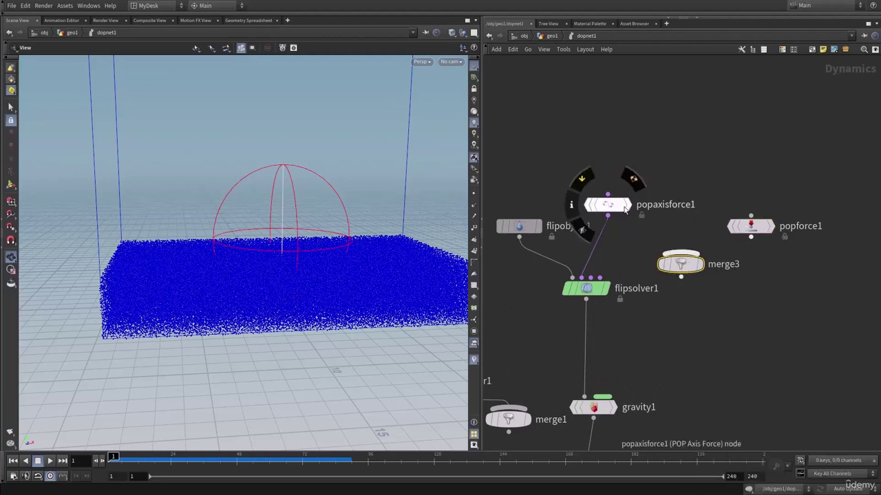
drag(608, 210, 634, 169)
drag(688, 266, 615, 252)
click(750, 237)
click(645, 244)
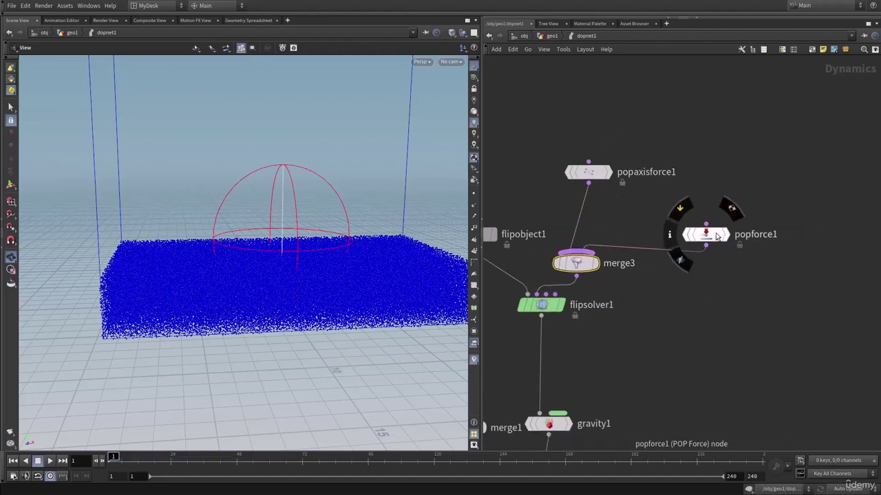
- Move popforce1 higher in the network and set its noise Amplitude to 5
drag(715, 233, 715, 199)
key(p)
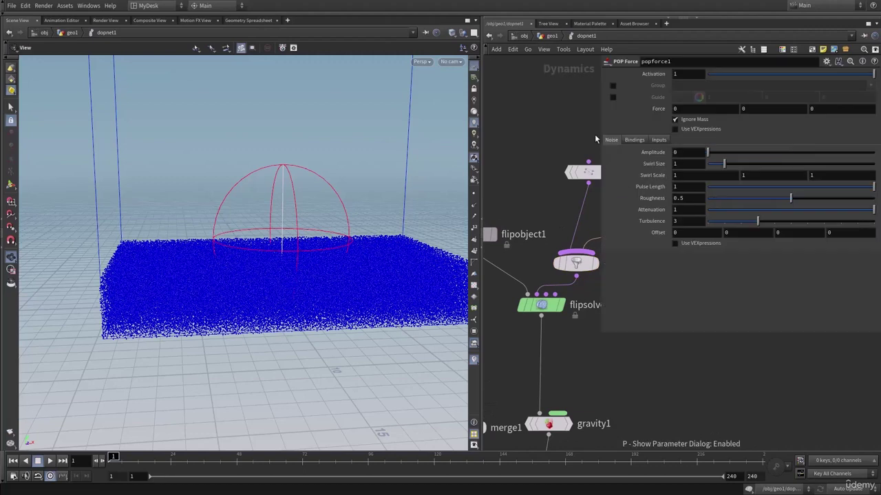
click(688, 152)
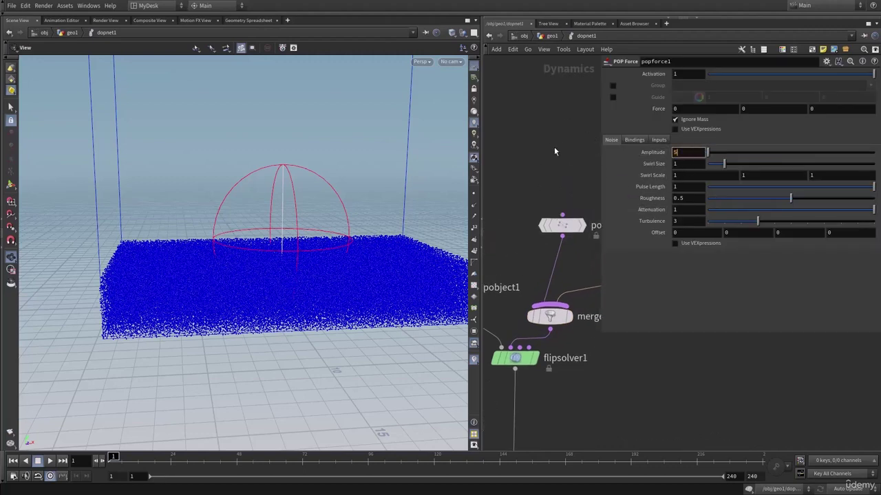
text(5)
key(Return)
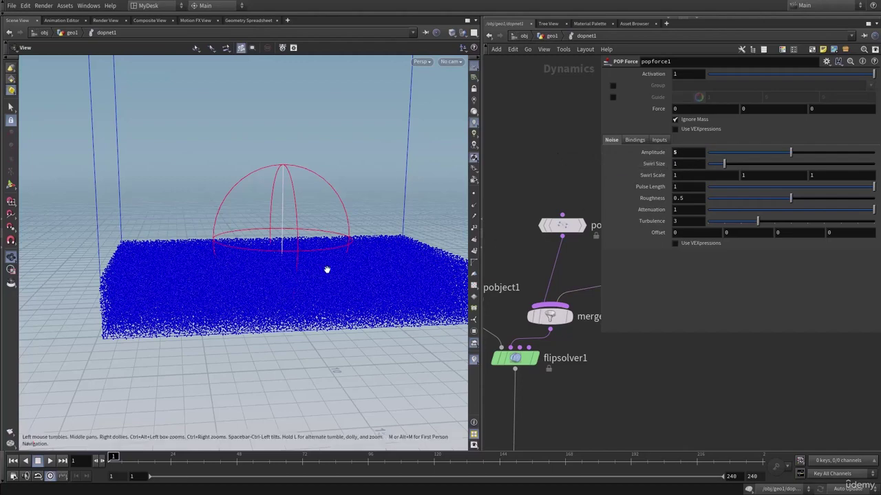
- Play the simulation to about frame 29 to examine the noise on the fluid, and return to the first frame
drag(326, 269, 309, 269)
key(Up)
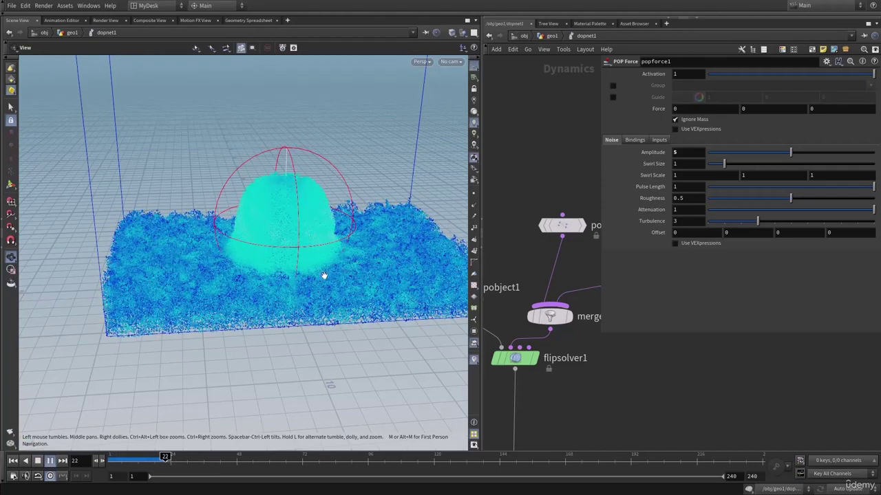
key(Up)
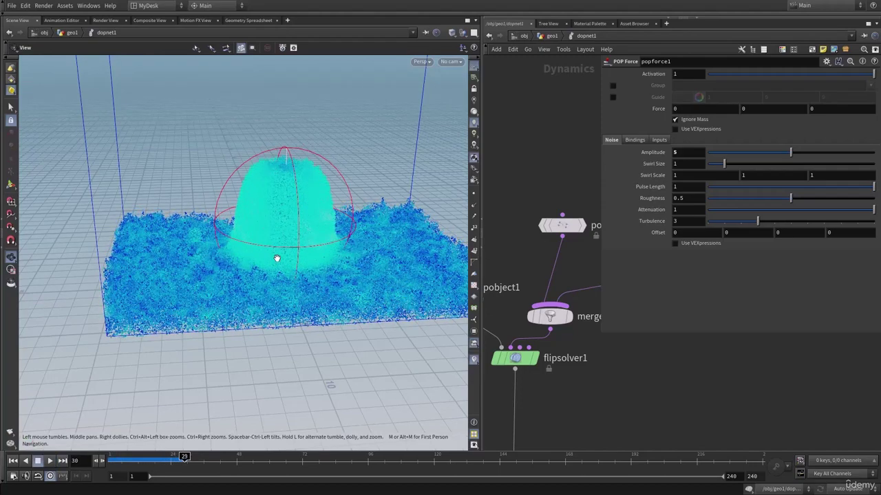
key(ctrl+Up)
- Set popforce1's Swirl Size to 3 and play the simulation past frame 77 to check the larger noise
click(695, 165)
text(3)
key(Return)
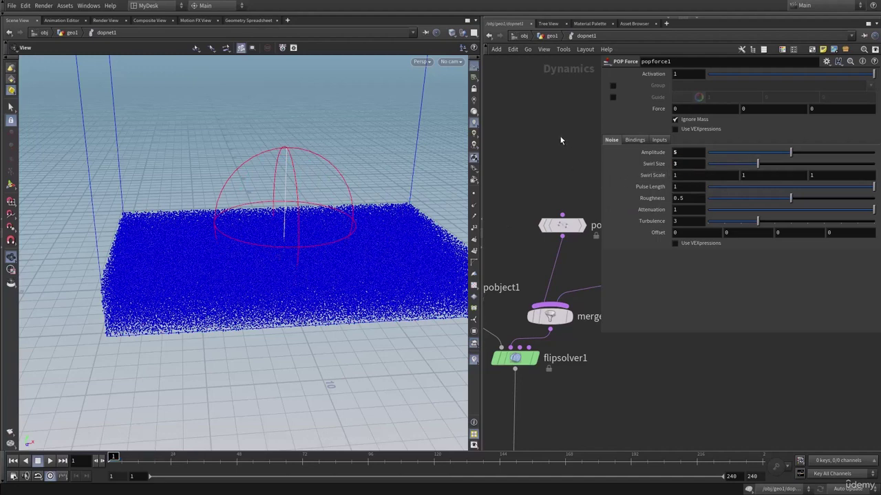
key(Up)
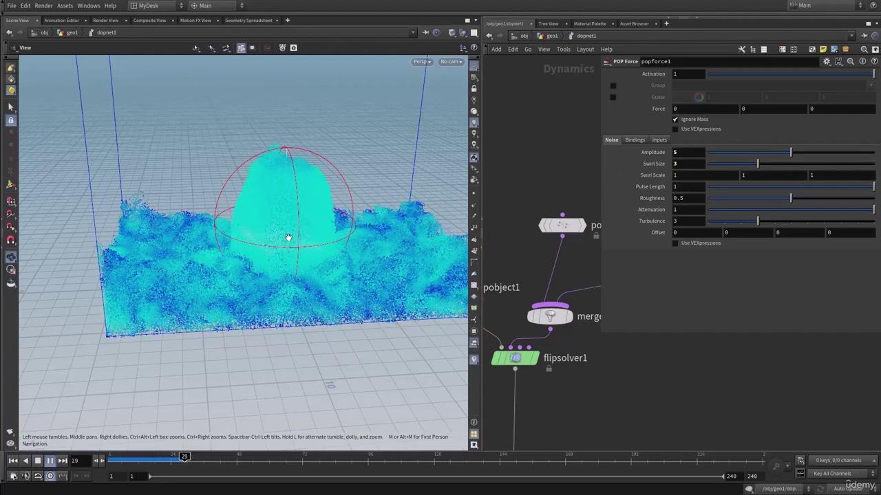
drag(288, 238, 255, 218)
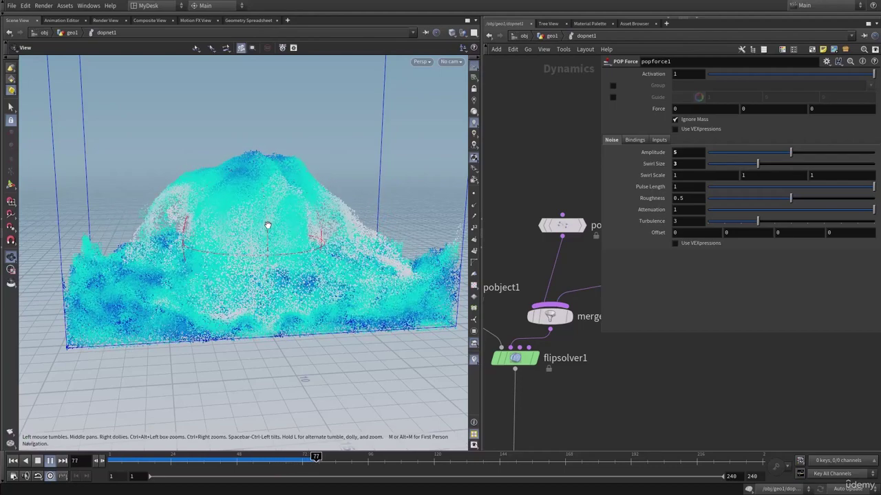
- Set the maximum of flipobject1's particle Visualization Range to 31
middle_drag(519, 328, 581, 329)
click(510, 289)
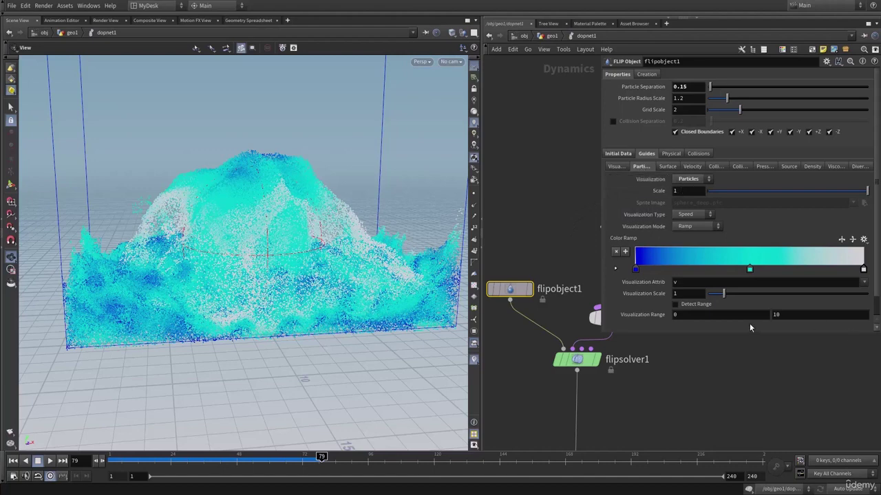
middle_drag(790, 316, 849, 300)
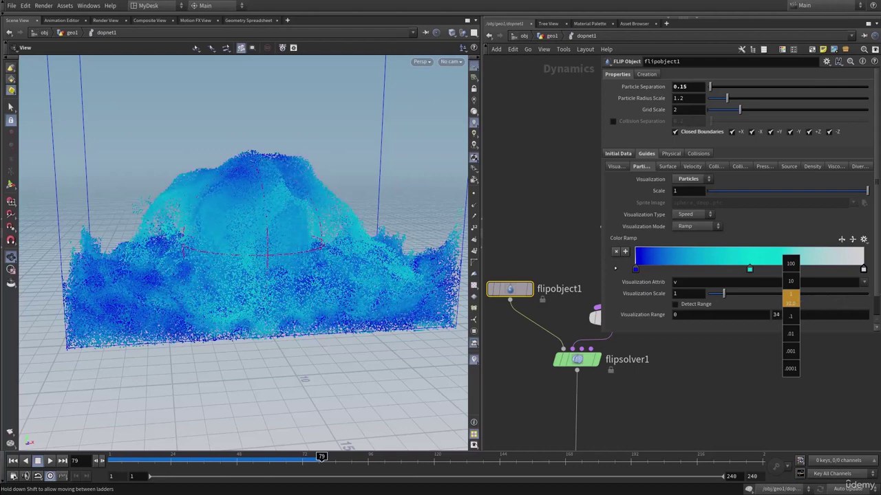
- Replay the simulation from the start to frame 96 to examine the speed colours, and return to the first frame
key(ctrl+Up)
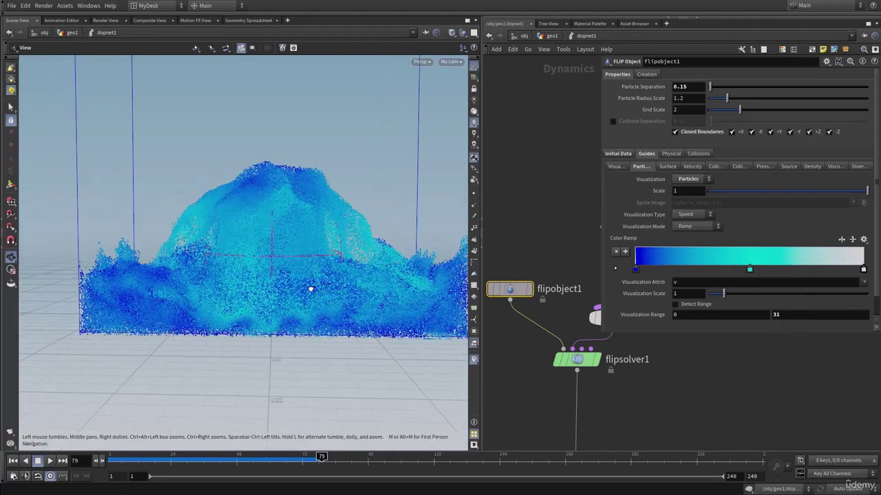
key(Up)
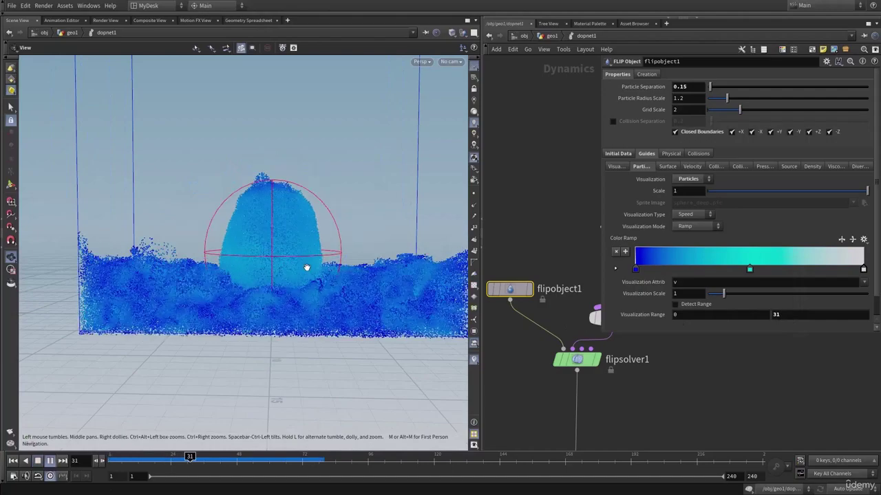
drag(309, 268, 309, 285)
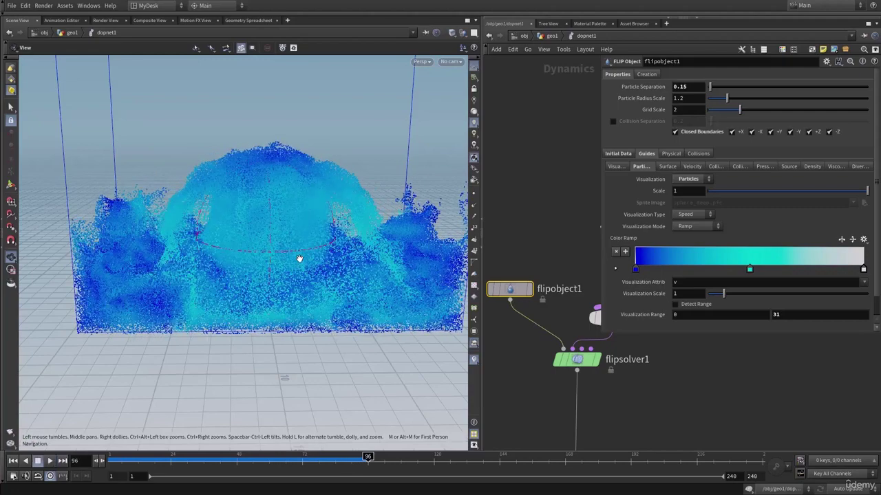
key(ctrl+Up)
- Hide the node parameters and replay the simulation to frame 102, examining the whole tank from a wider view
scroll(547, 256, down, 3)
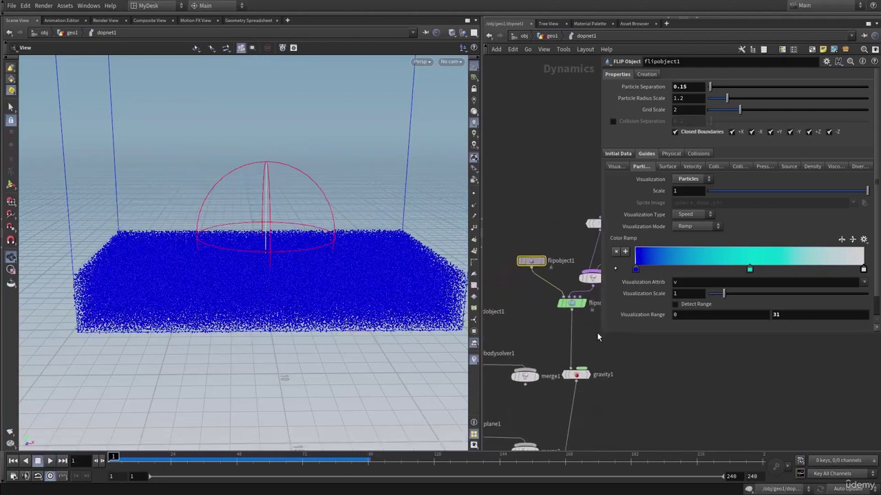
key(p)
scroll(298, 284, down, 5)
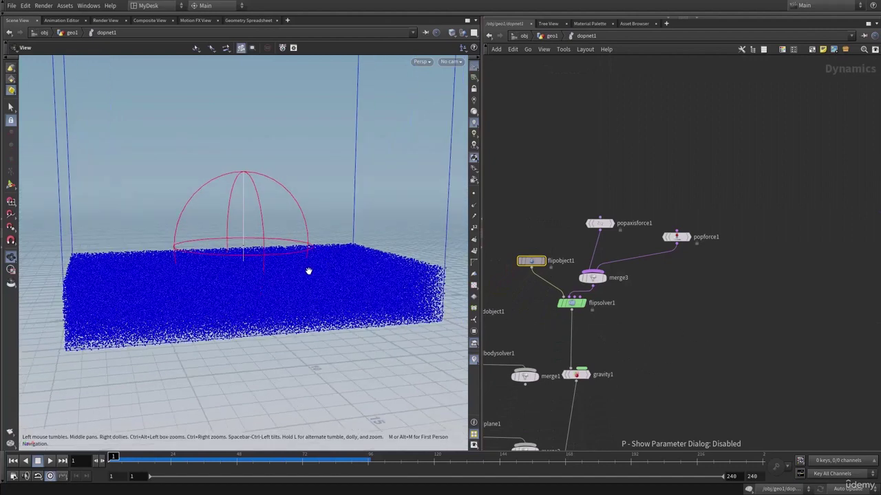
drag(205, 281, 226, 269)
key(Up)
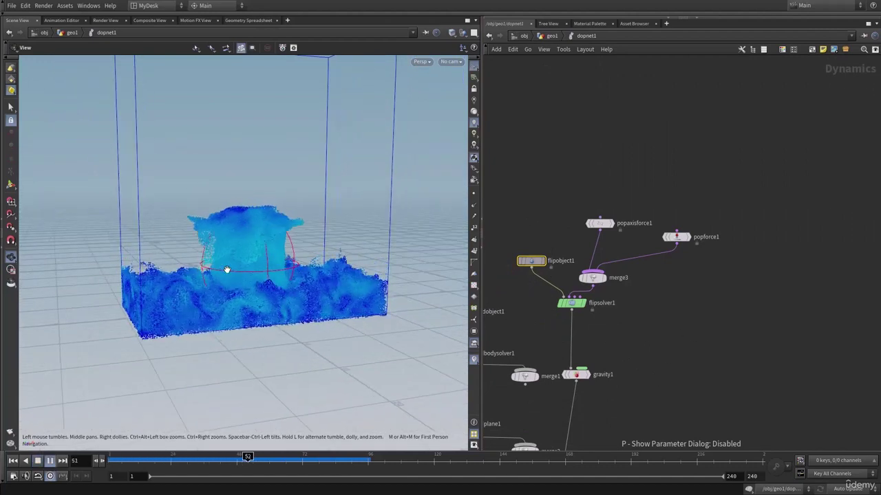
drag(227, 269, 227, 292)
key(Up)
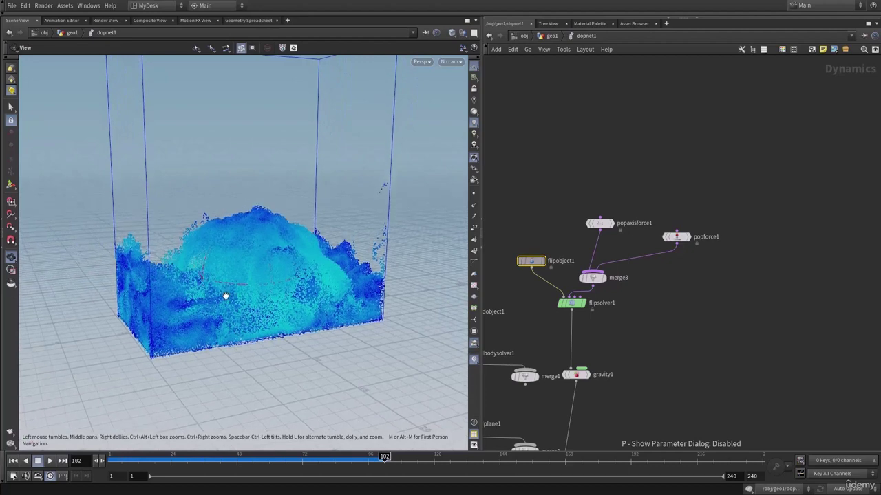
- Return to the first frame, insert merge1 between flipsolver1 and gravity1, and connect rigidbodysolver1 into it
middle_drag(685, 323, 741, 240)
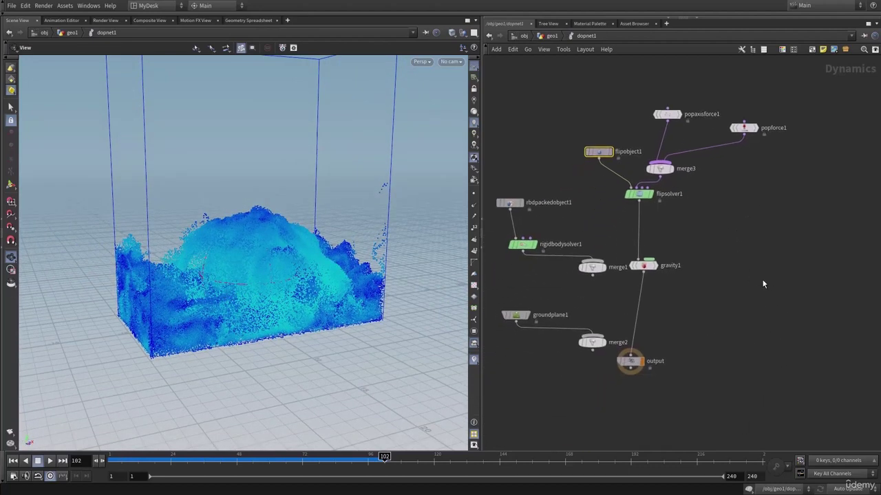
scroll(701, 313, up, 2)
middle_drag(702, 309, 719, 320)
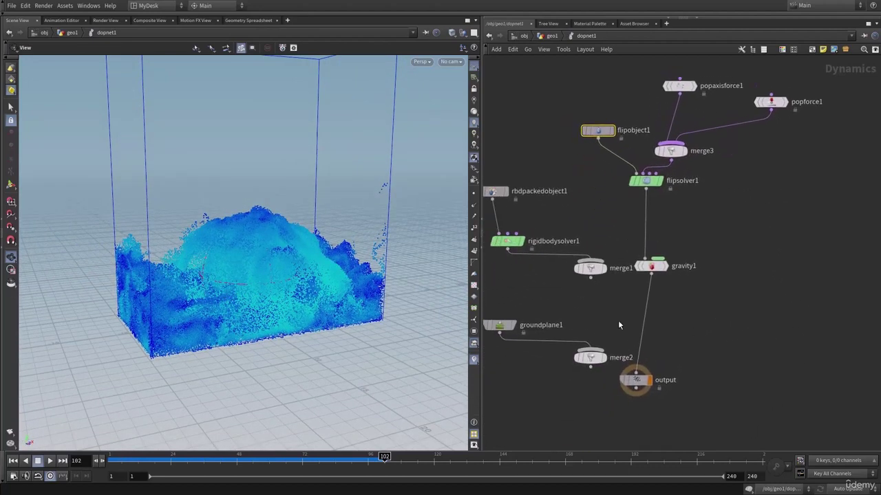
middle_drag(618, 320, 637, 319)
key(ctrl+Up)
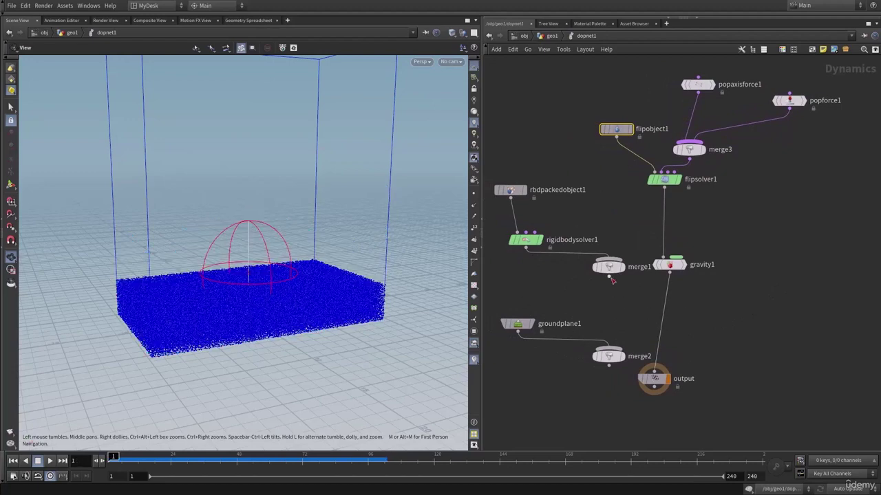
mouse_move(614, 271)
drag(613, 272, 666, 243)
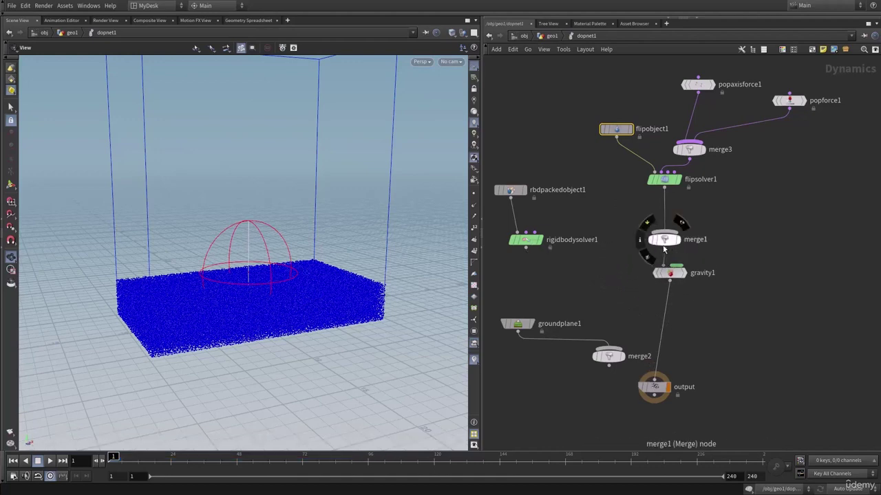
click(530, 249)
click(662, 234)
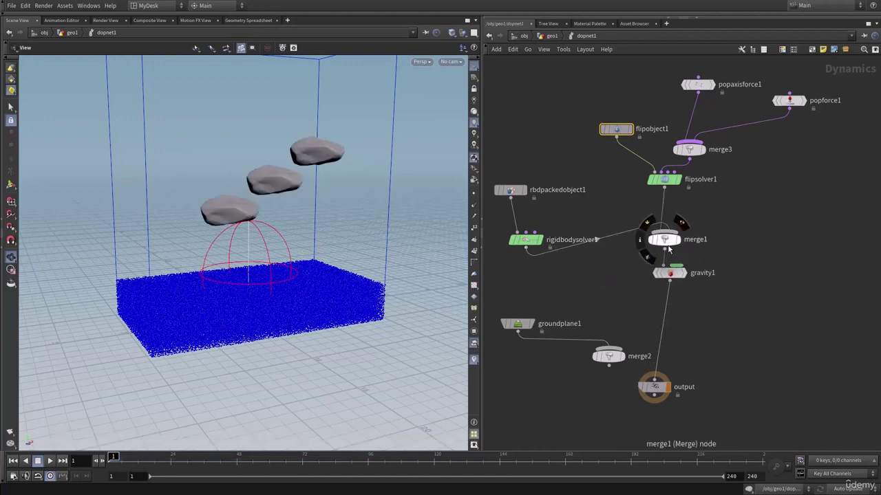
- Reorder merge1's inputs so rigidbodysolver1 comes before flipsolver1, and move the rigid body solver and packed object nodes up in the network
key(p)
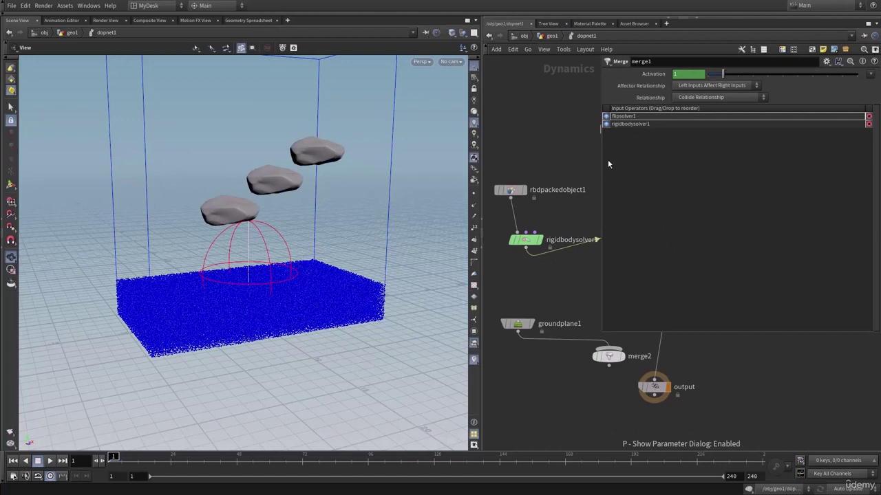
drag(607, 130, 607, 115)
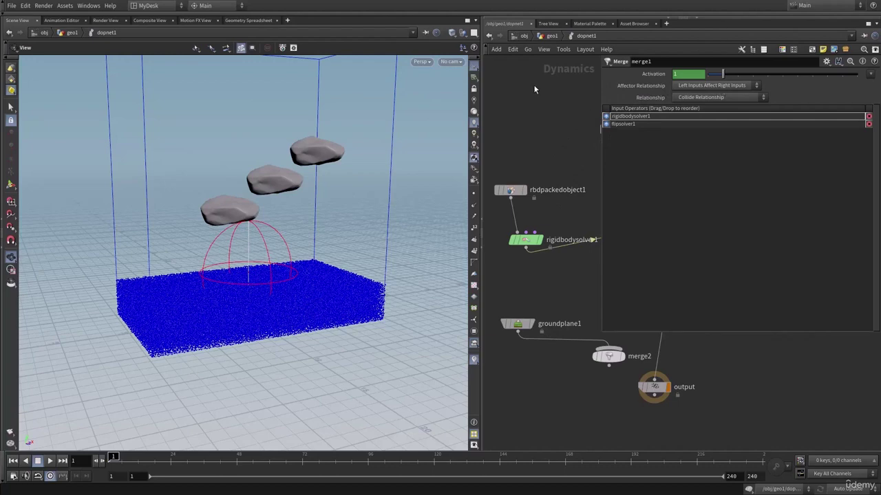
key(p)
scroll(585, 272, up, 2)
middle_drag(612, 275, 656, 291)
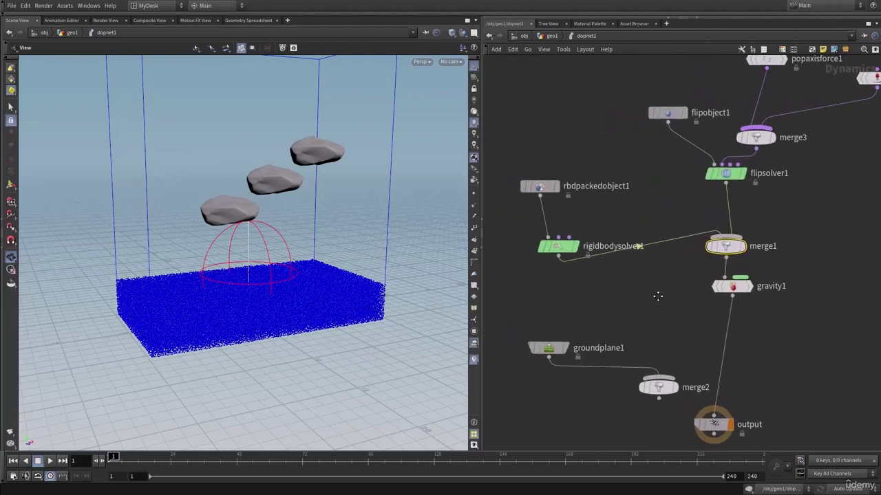
drag(556, 161, 554, 212)
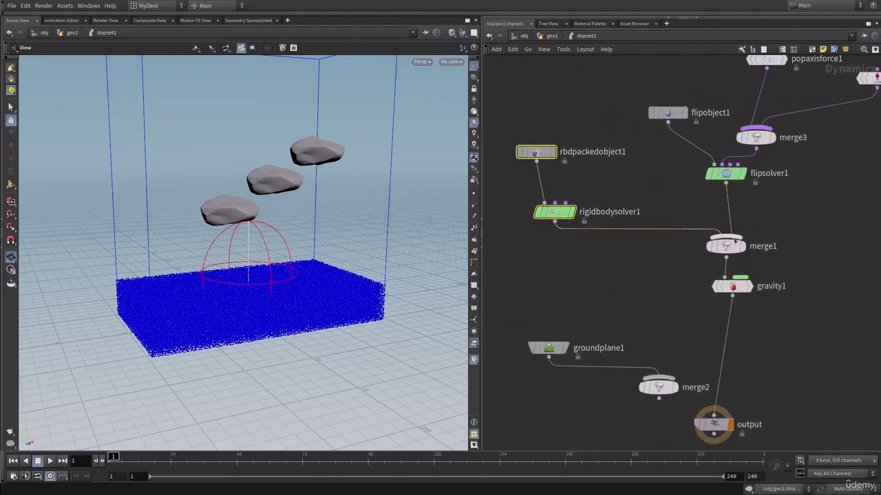
- Insert merge2 between gravity1 and the output, connect groundplane1 into it, and check the merge's relationship and input order
middle_drag(666, 308, 665, 272)
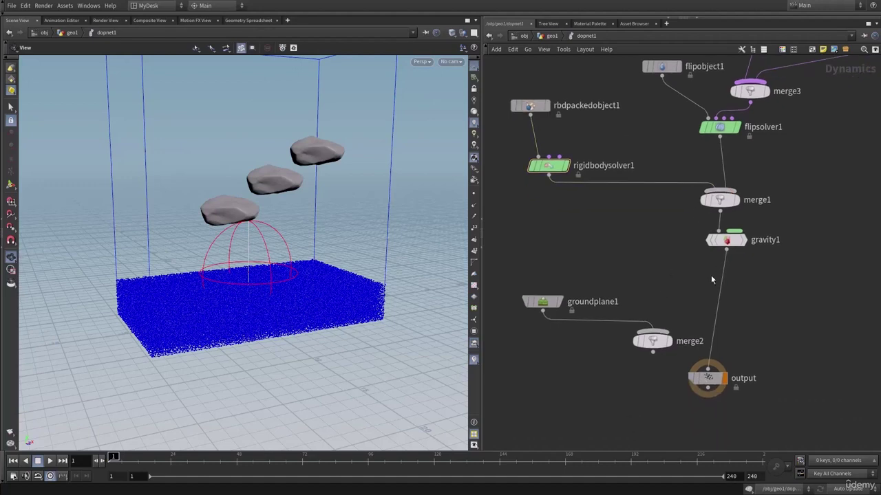
drag(652, 344, 714, 331)
click(543, 311)
click(715, 315)
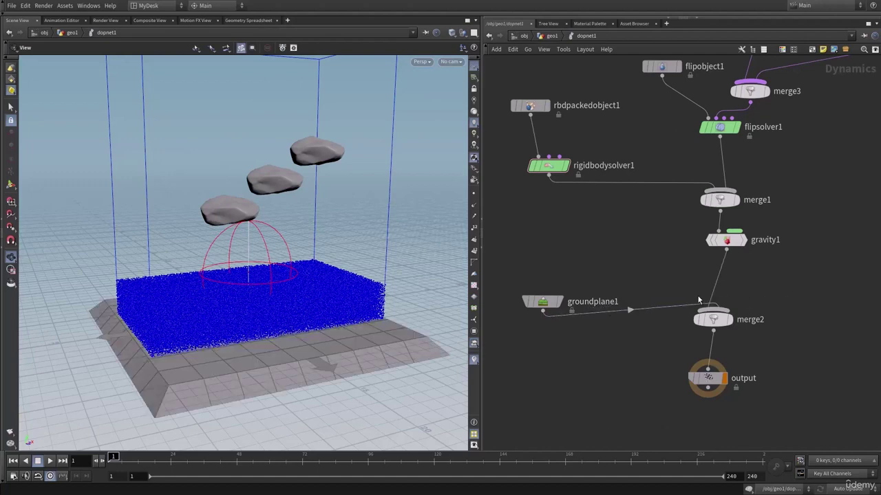
key(p)
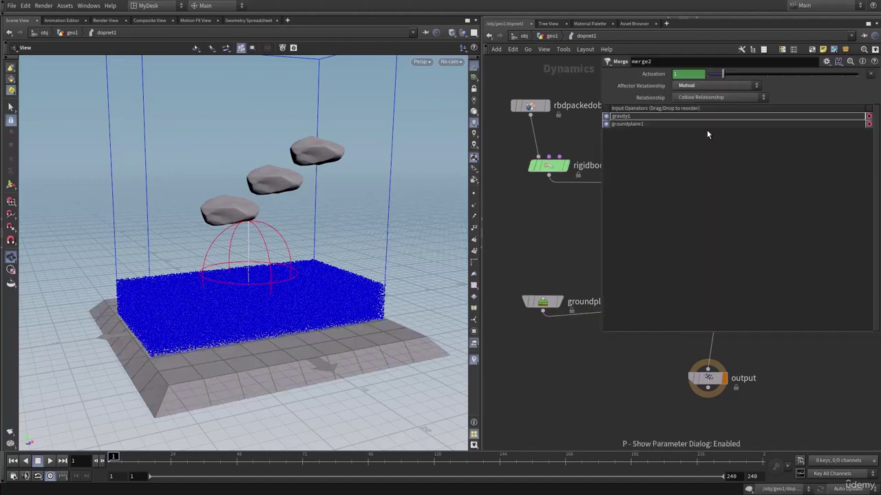
key(p)
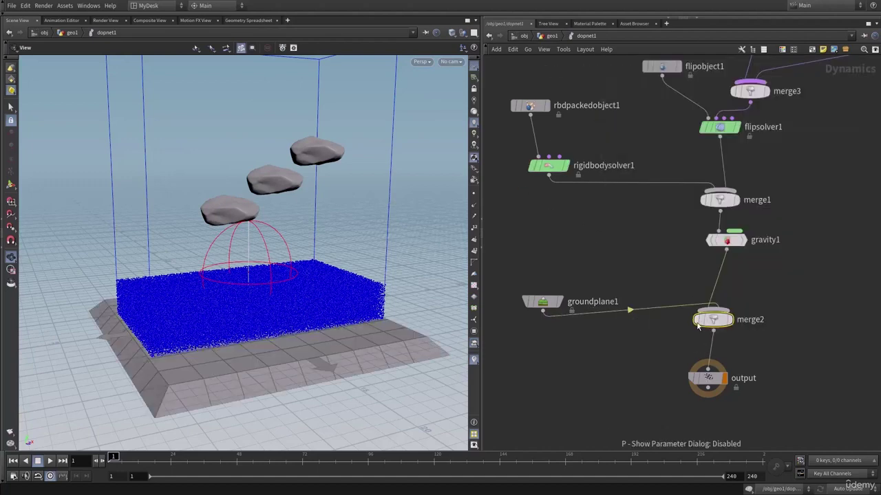
- Play the simulation to frame 66, then replay it from the first frame to examine how the rocks, ground and forced fluid interact
middle_drag(660, 337, 637, 300)
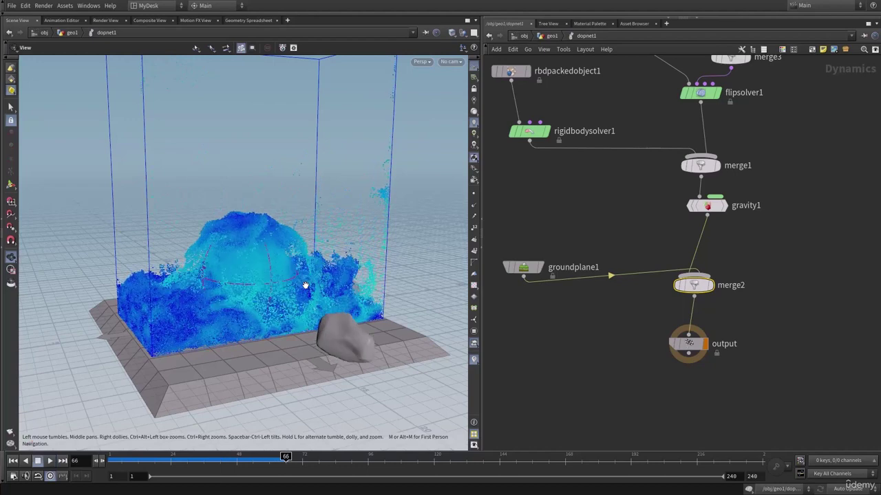
click(12, 461)
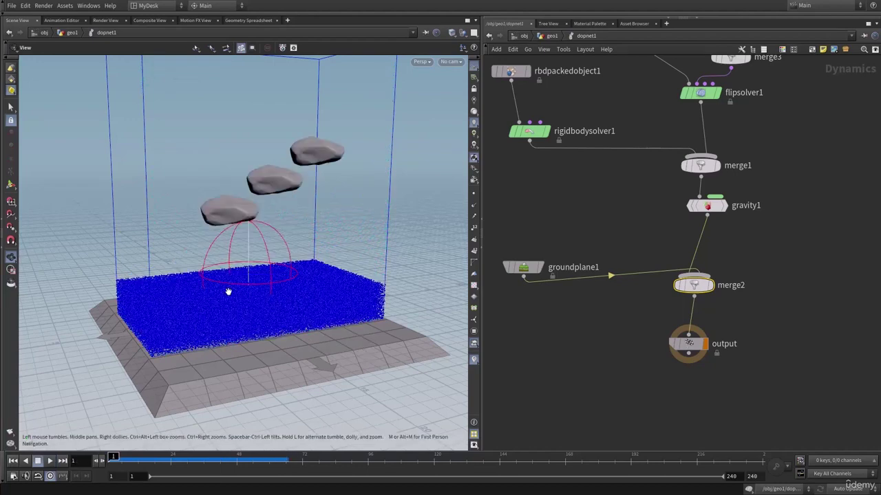
key(Up)
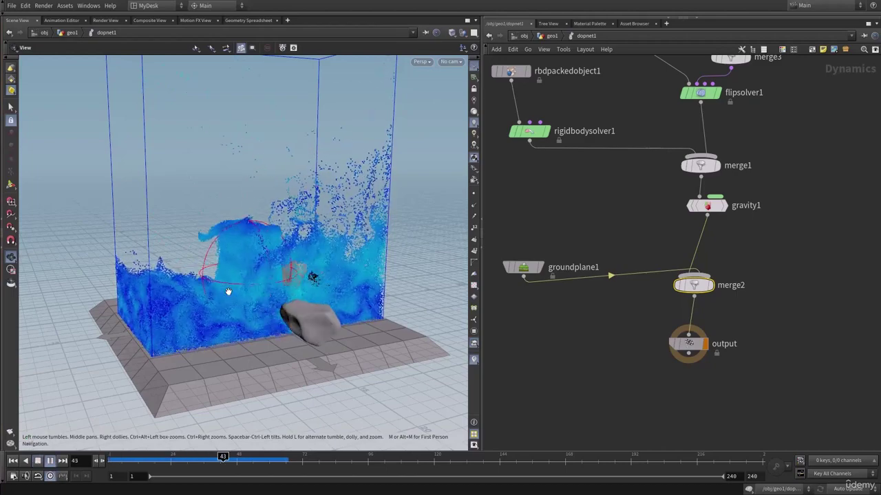